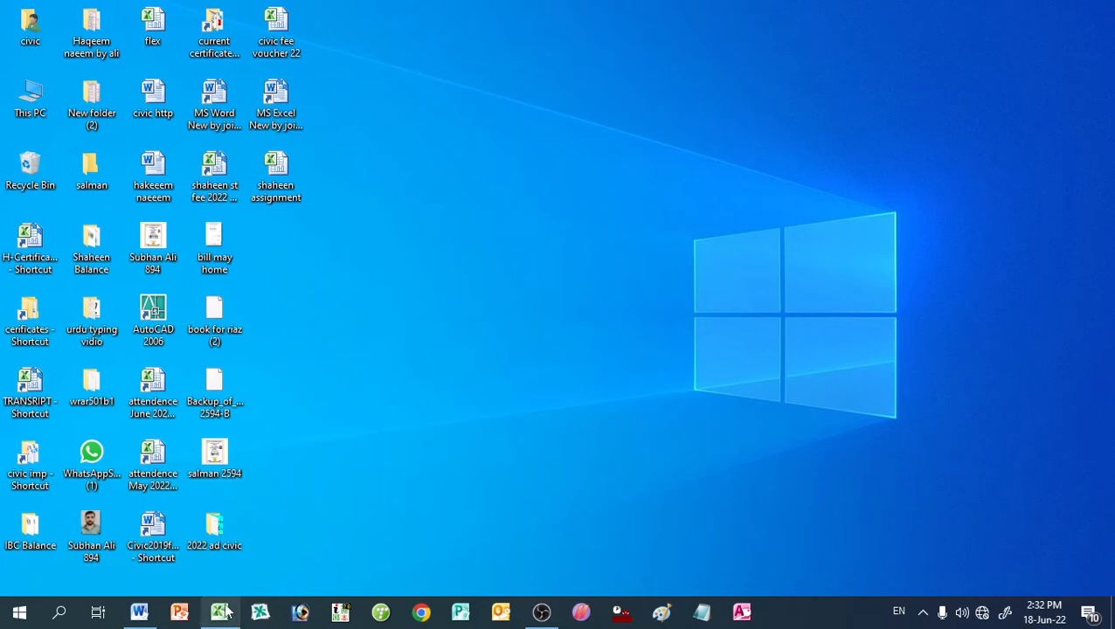
Step: Switch to the MS Excel New by joiya Word document and examine the Second Assignment's Yearly Balance Sheet example
mouse_move(139, 612)
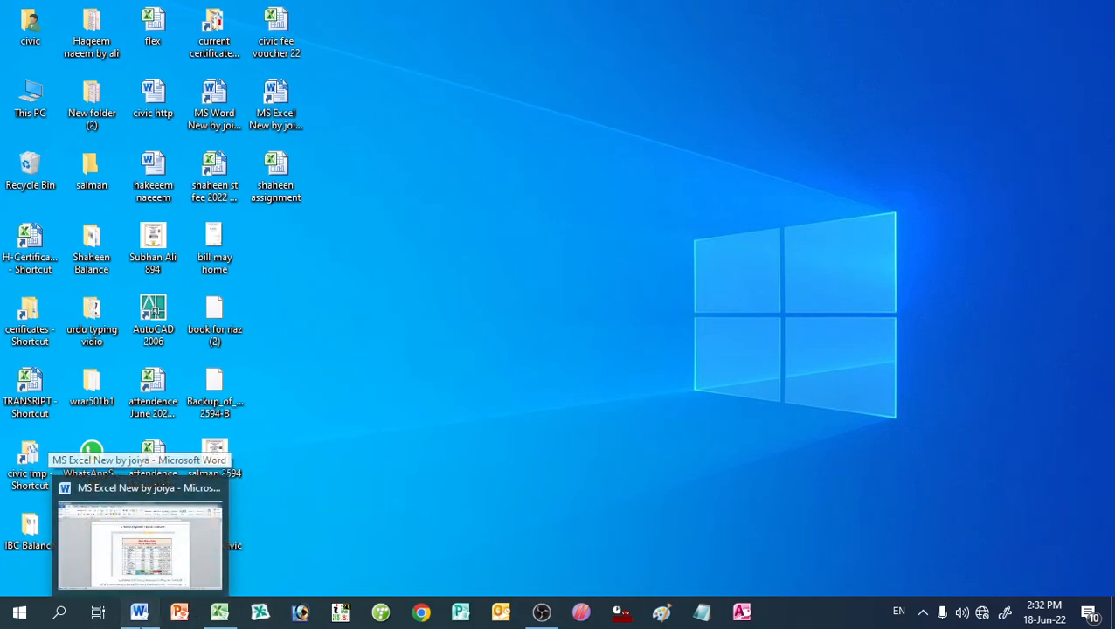
click(139, 546)
scroll(524, 316, down, 3)
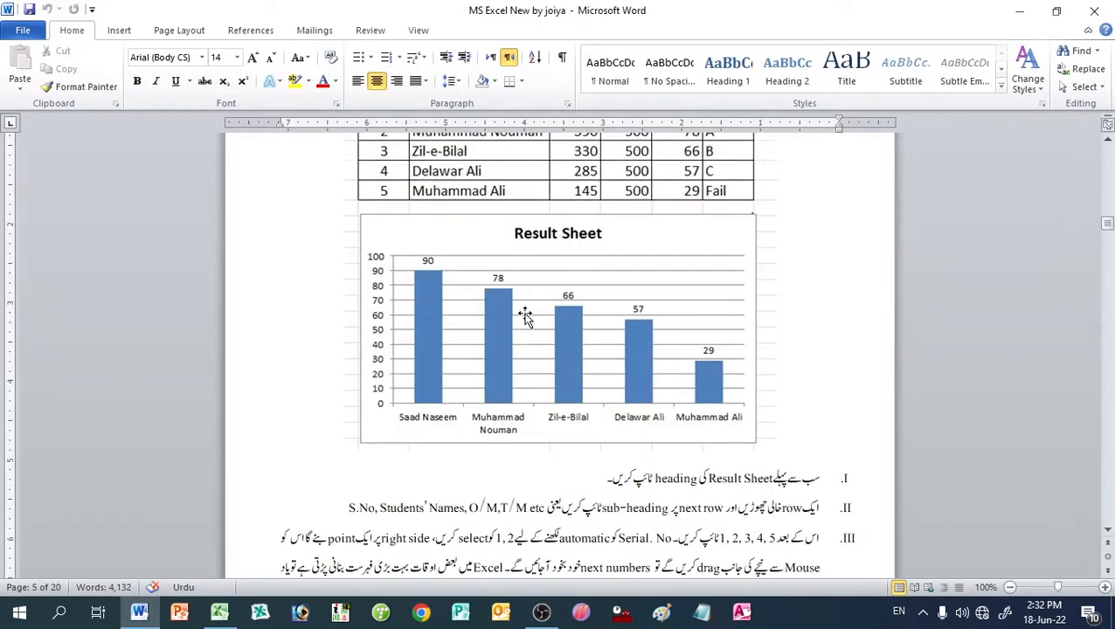
scroll(524, 316, up, 15)
scroll(525, 312, down, 15)
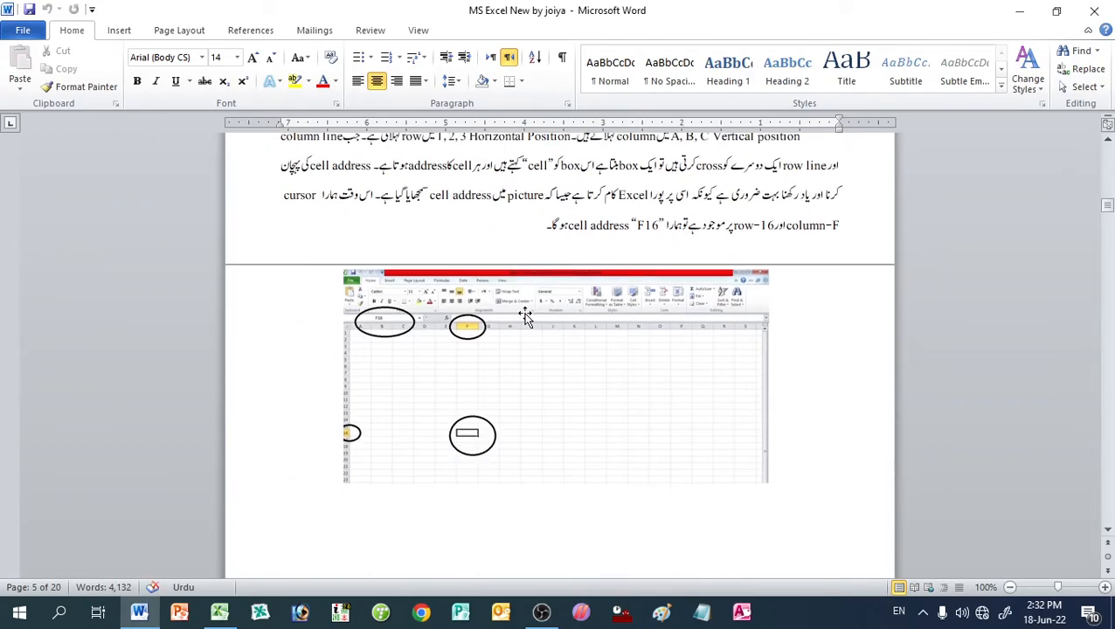
scroll(525, 313, down, 12)
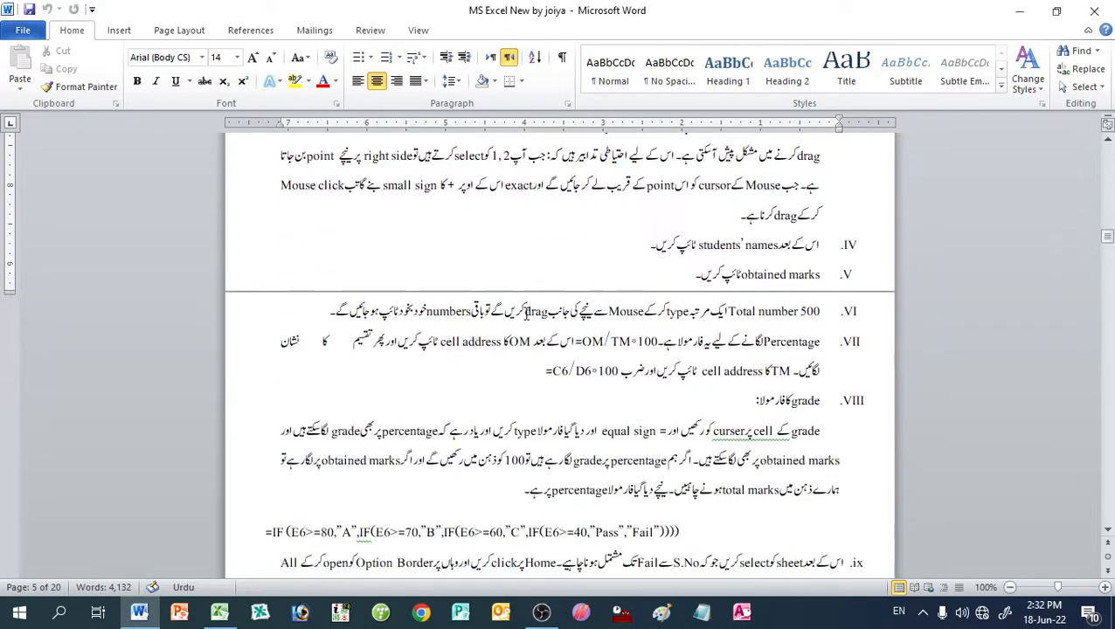
scroll(526, 313, down, 5)
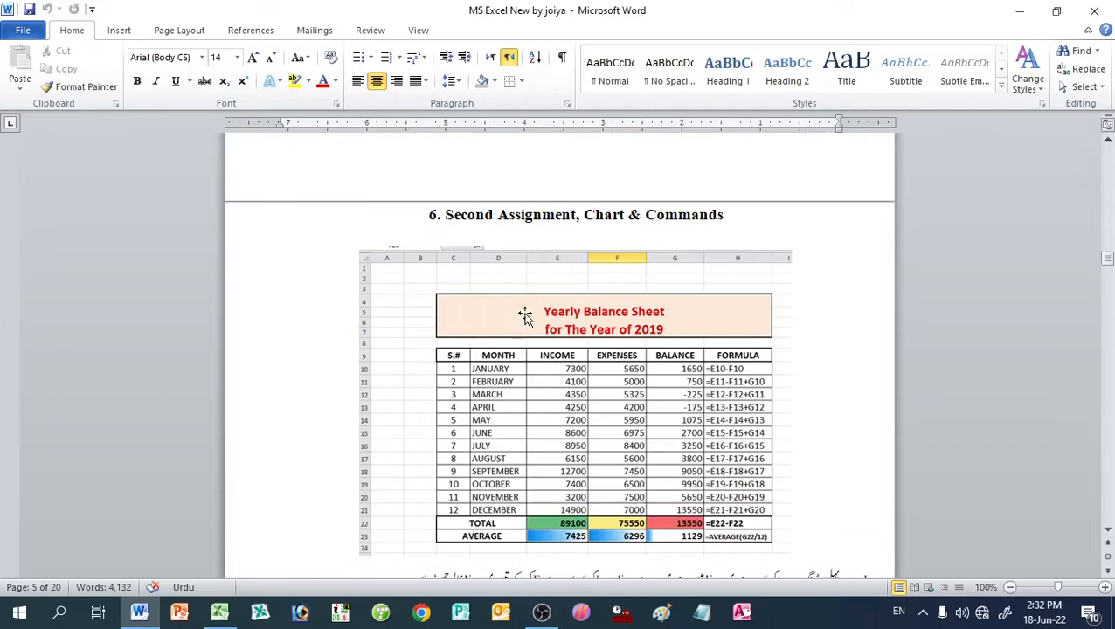
scroll(525, 316, down, 1)
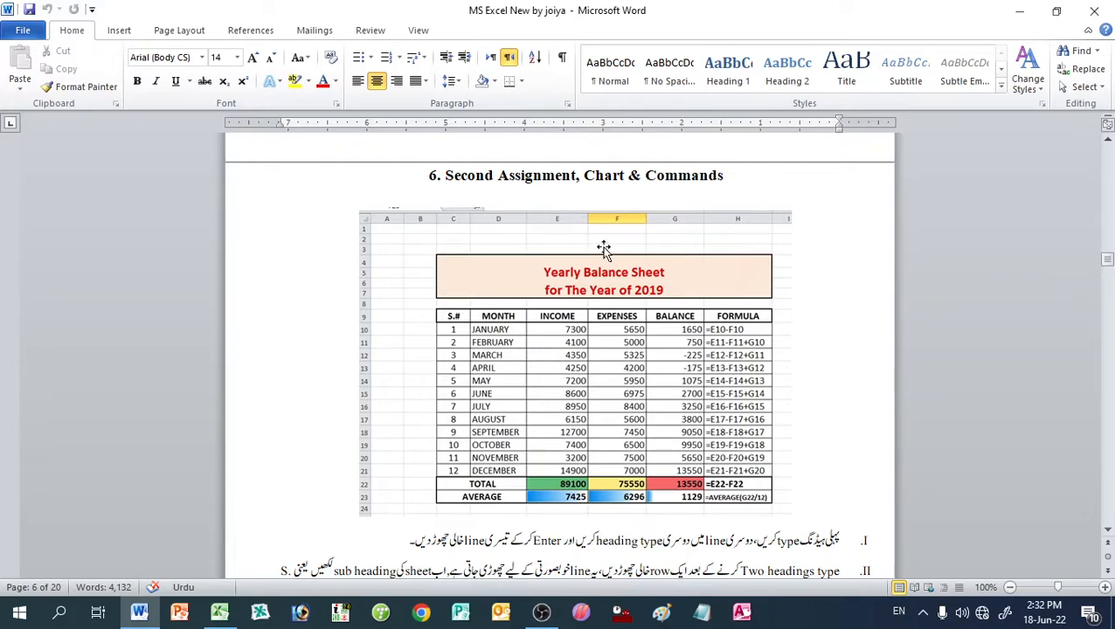
click(1019, 11)
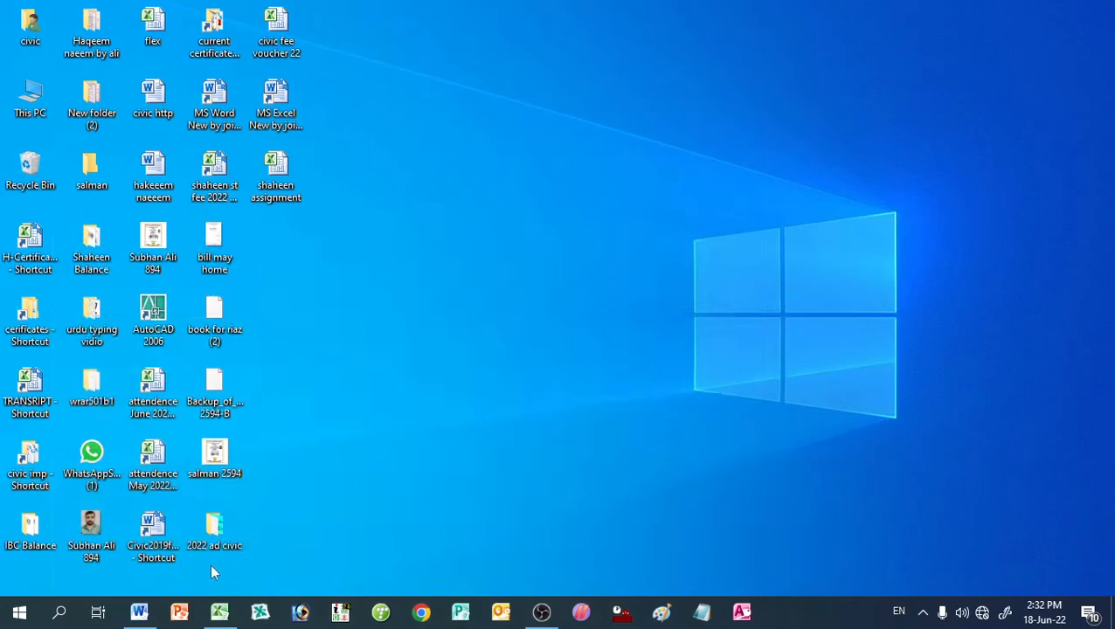
Step: Switch to the shaheen assignment workbook in Excel and delete the income chart from the YBS sheet
mouse_move(219, 611)
click(246, 552)
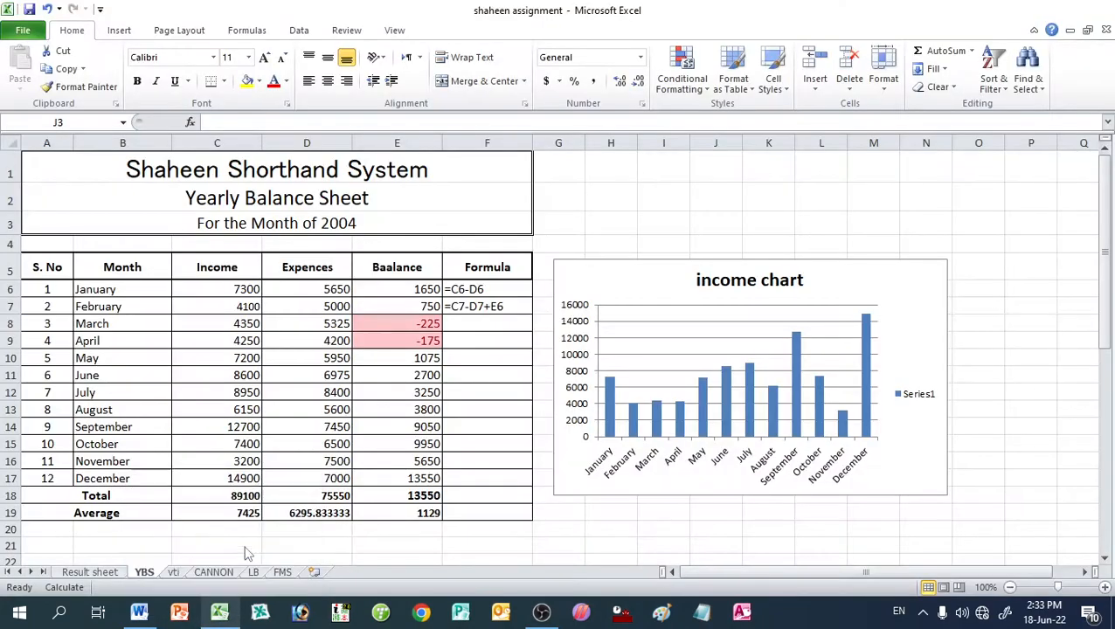
click(591, 275)
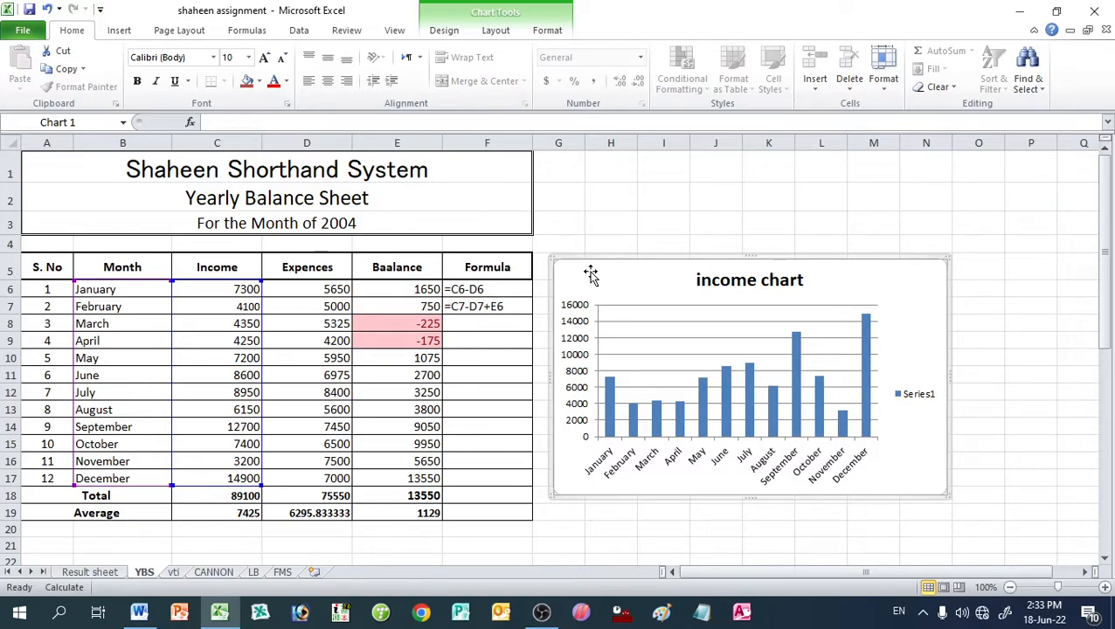
key(Delete)
Step: Unmerge the three centred heading rows above the balance table, in rows 1 to 3
click(249, 170)
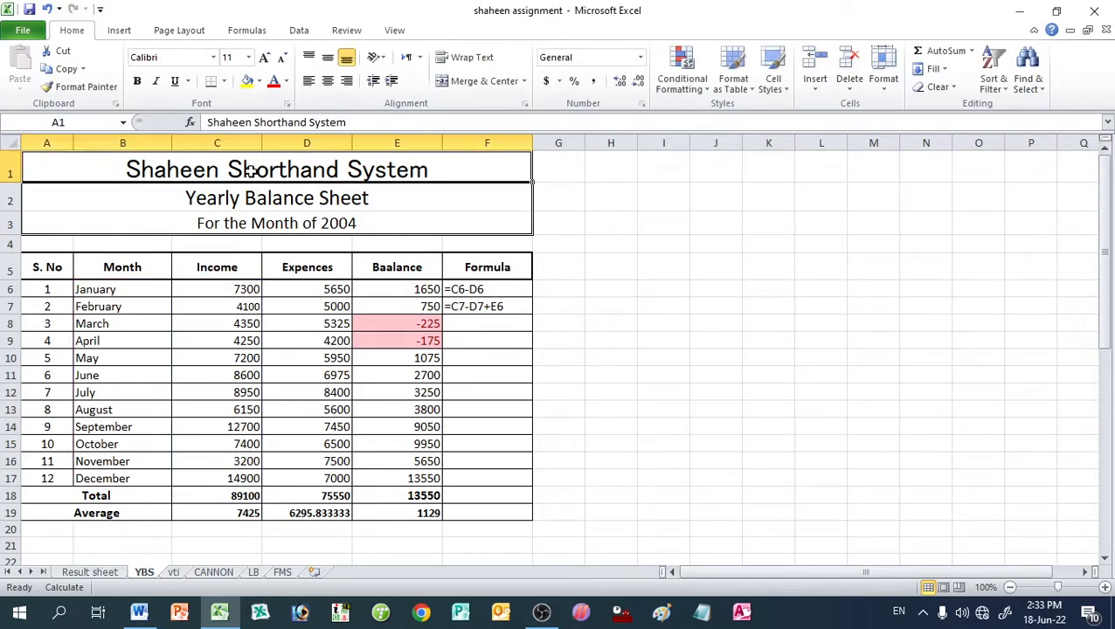
click(249, 197)
click(252, 227)
click(246, 172)
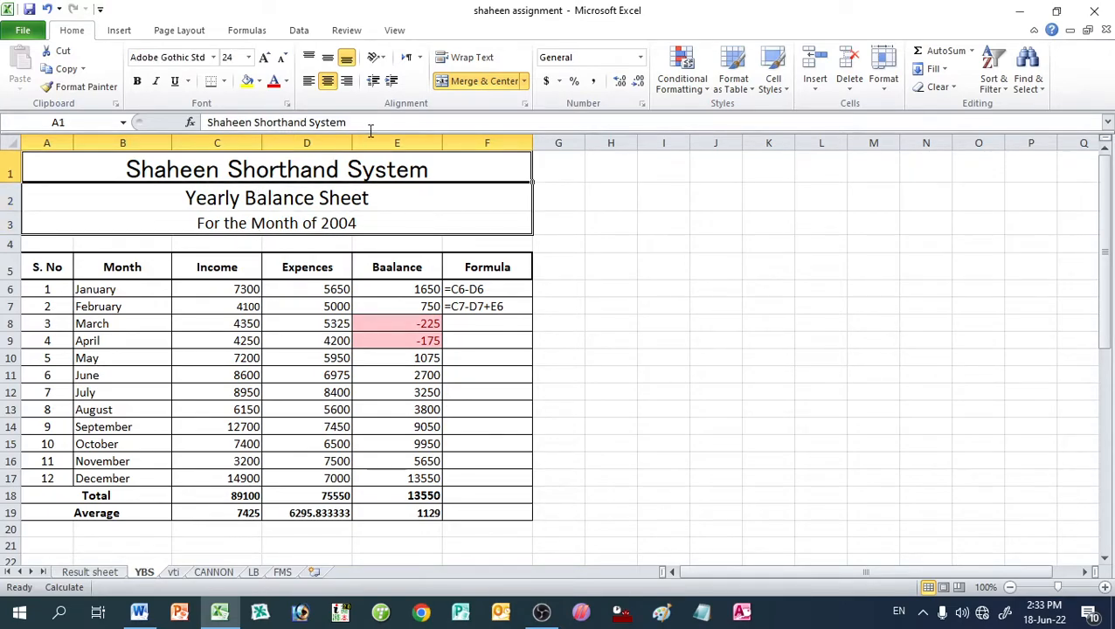
click(457, 83)
click(299, 194)
click(456, 86)
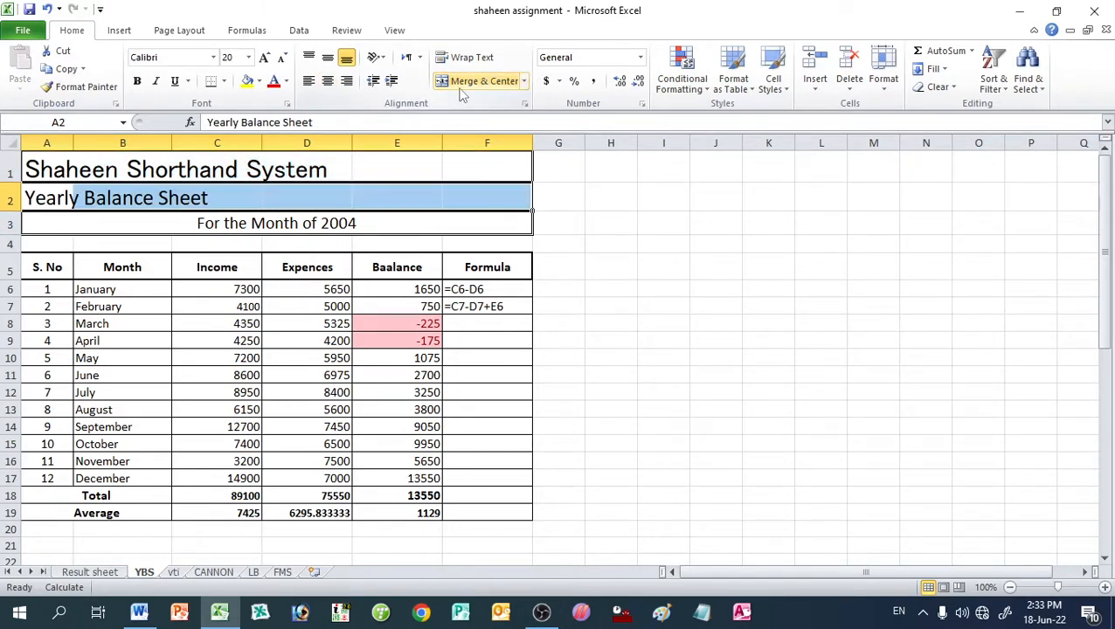
click(345, 222)
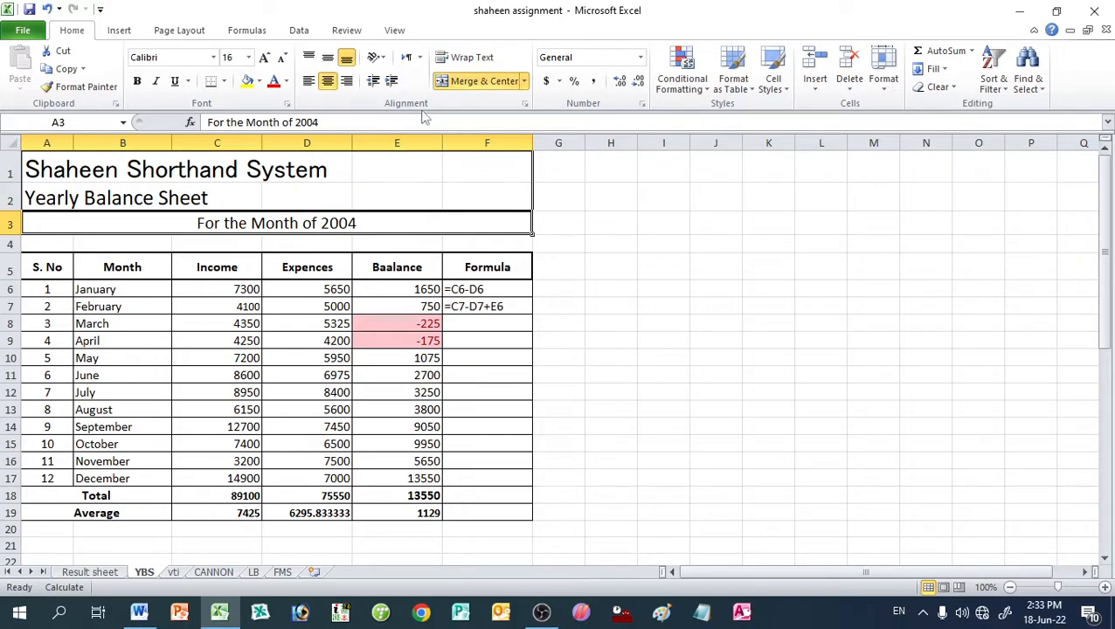
click(463, 83)
Step: Remove all borders from the heading block A1:F3
click(183, 165)
drag(45, 163, 457, 224)
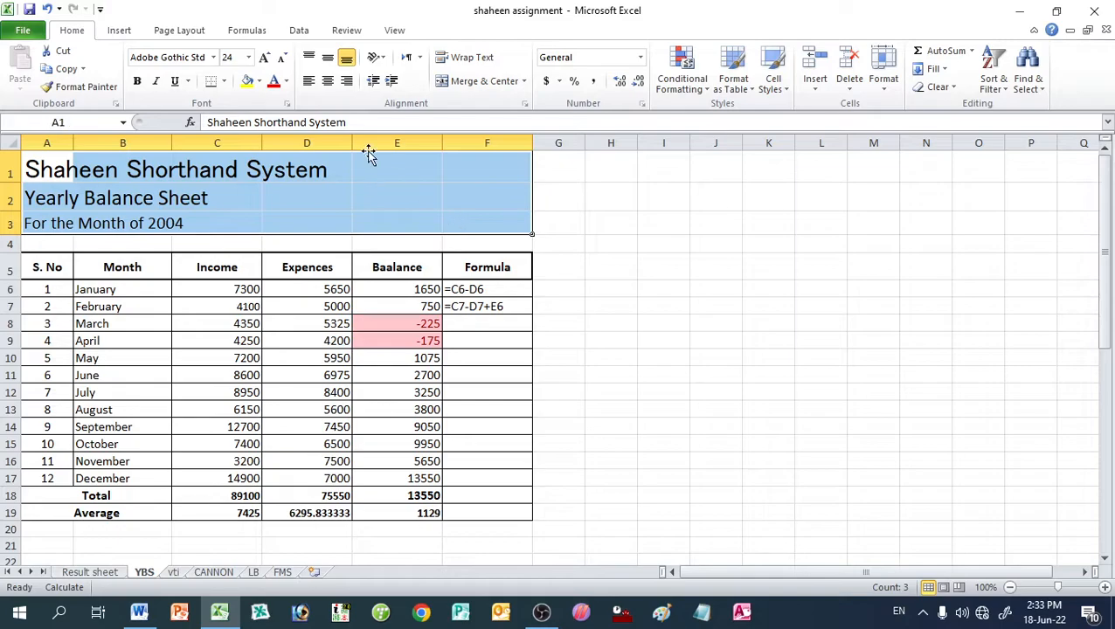
click(224, 82)
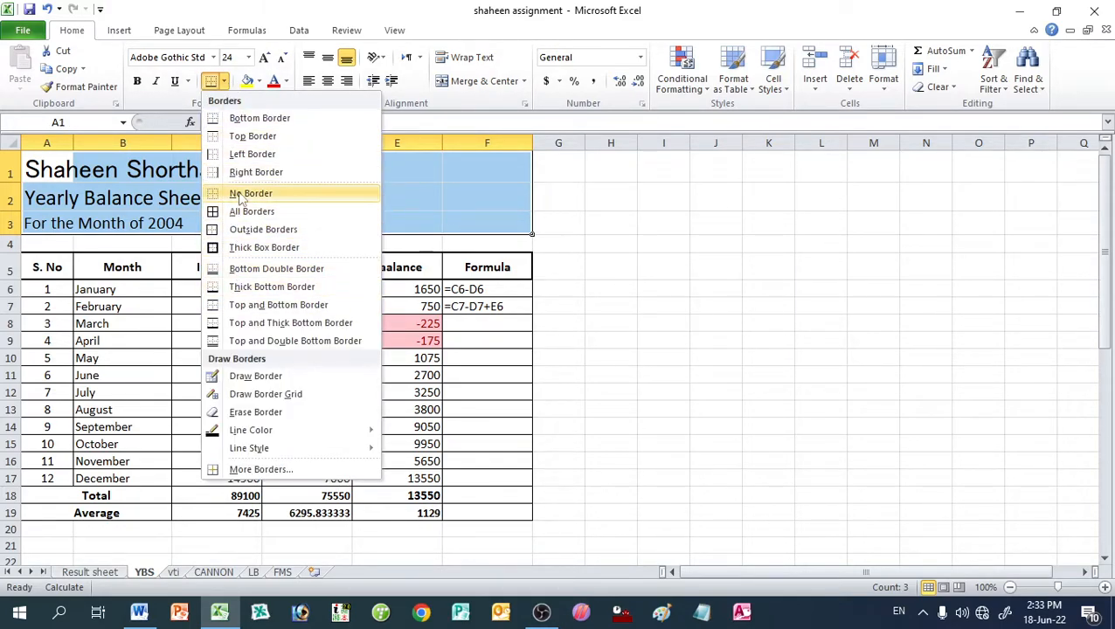
click(241, 193)
click(454, 343)
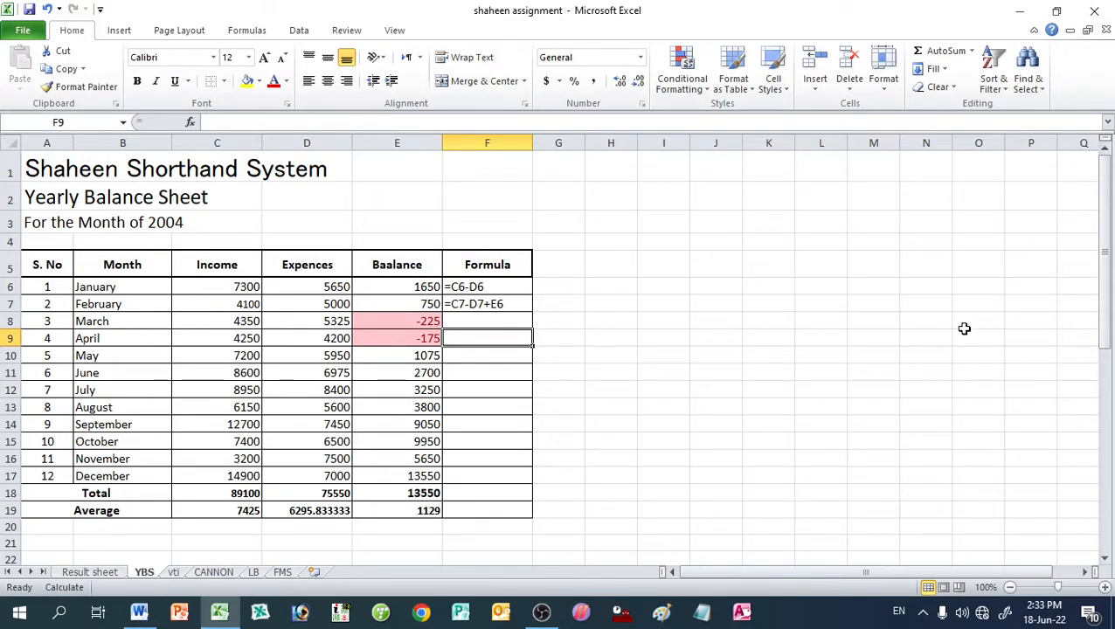
Step: Create a new blank workbook and enter the heading "Shaheen Shorthand System" in cell A1
key(ctrl+n)
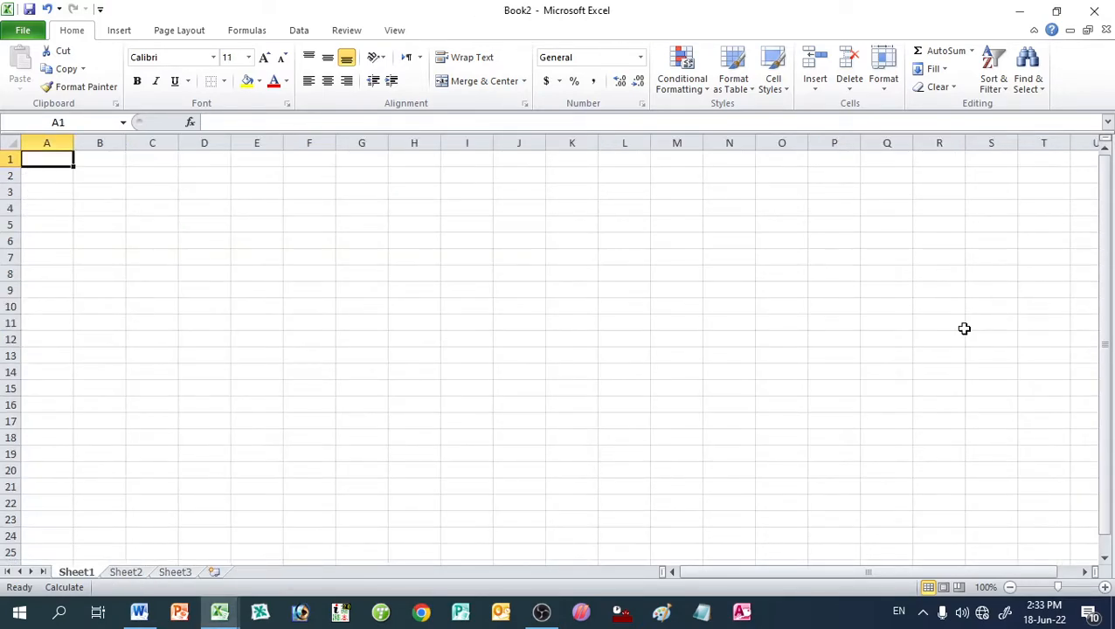
text(Shahee)
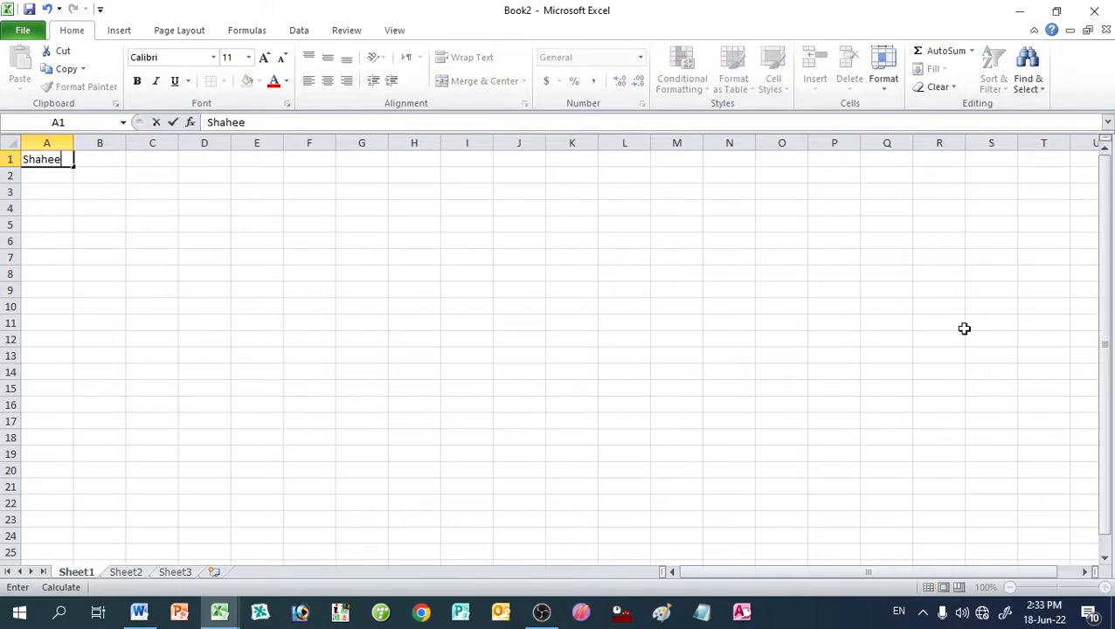
text(n Shorthand System)
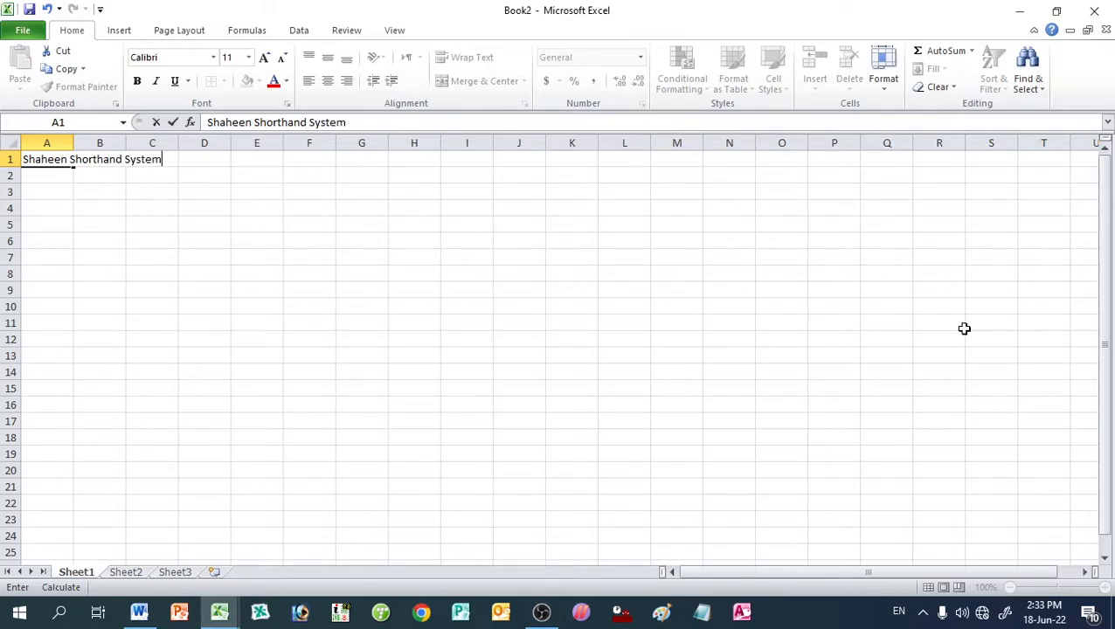
key(Return)
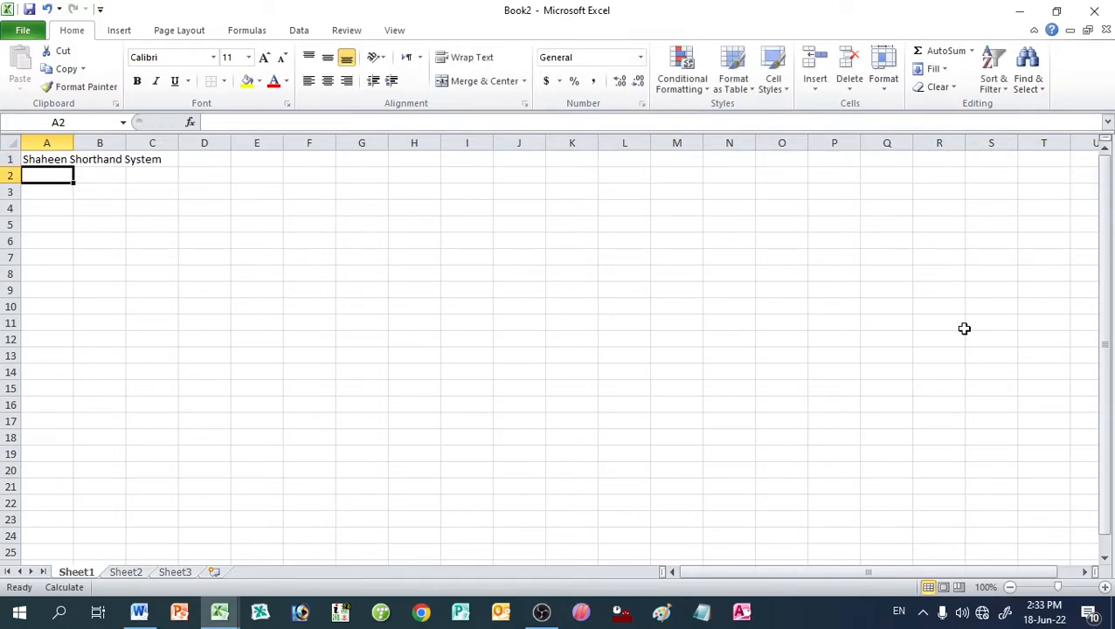
Step: Enter the second heading "Yealy Balance Sheet" in cell A2
key(Down)
key(Up)
text(Y)
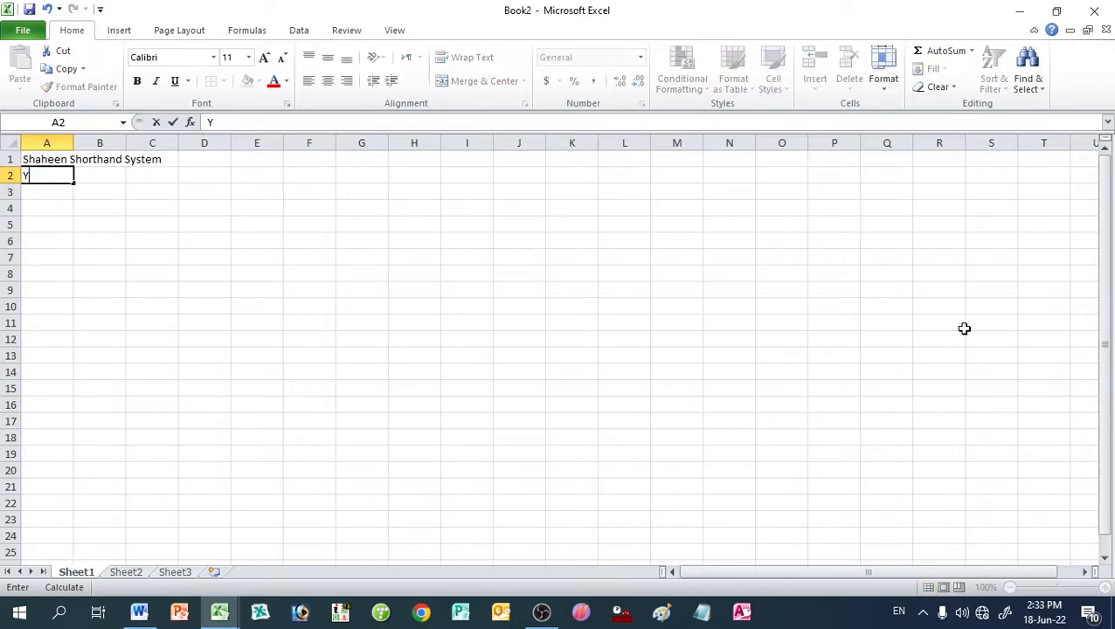
text(ealy Balance Shh)
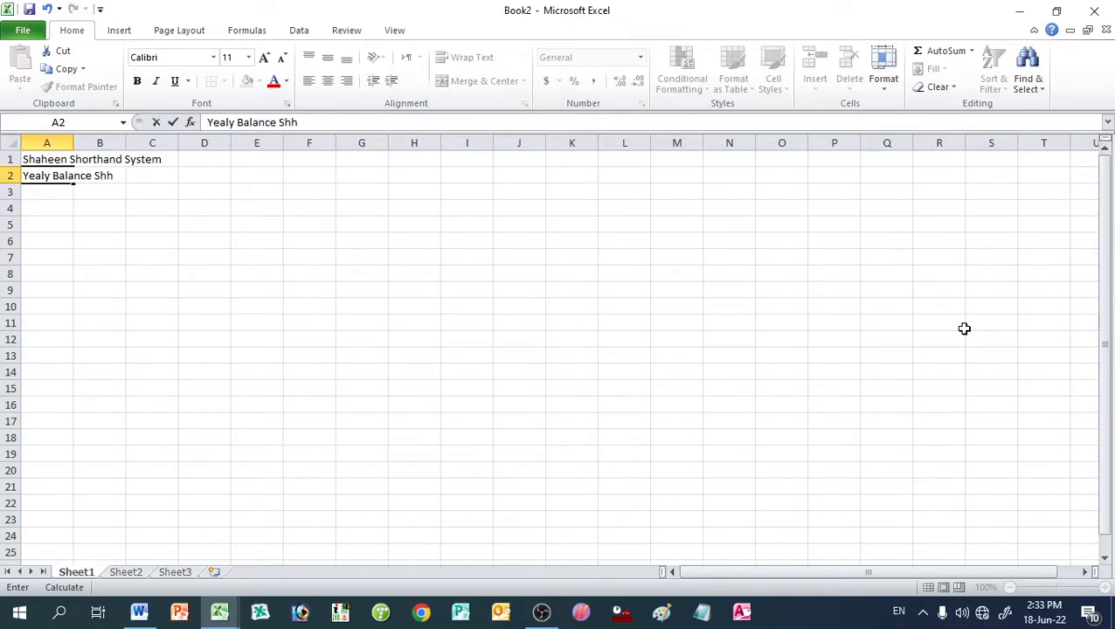
key(BackSpace)
text(eet)
key(Return)
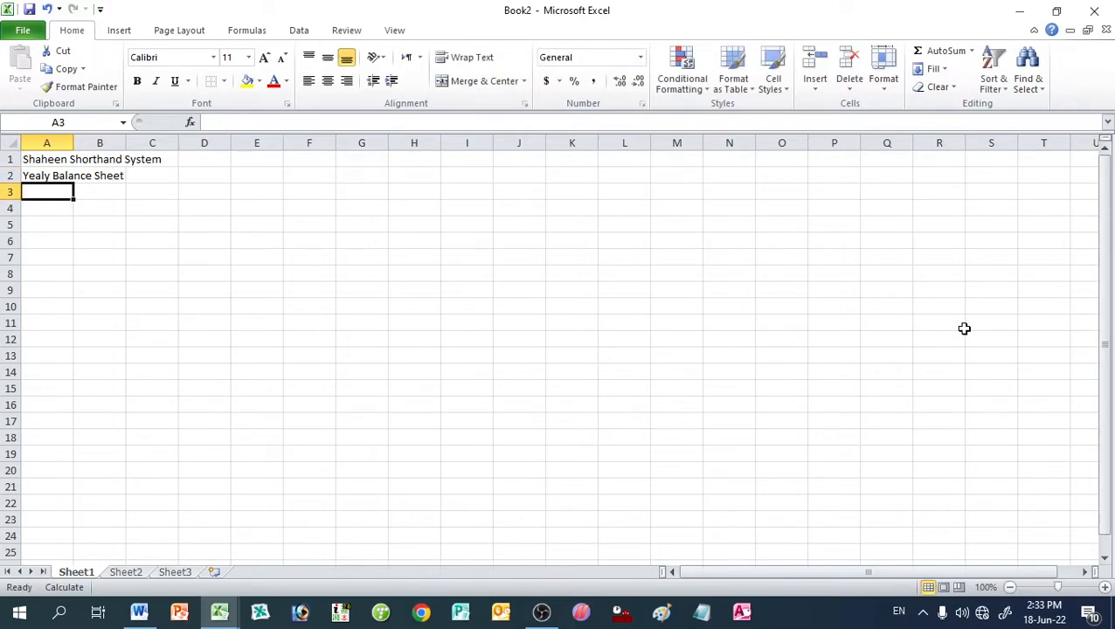
Step: Enter "For the month of 2004" in cell A3 and move to A5, leaving row 4 empty
text(For the month of 200)
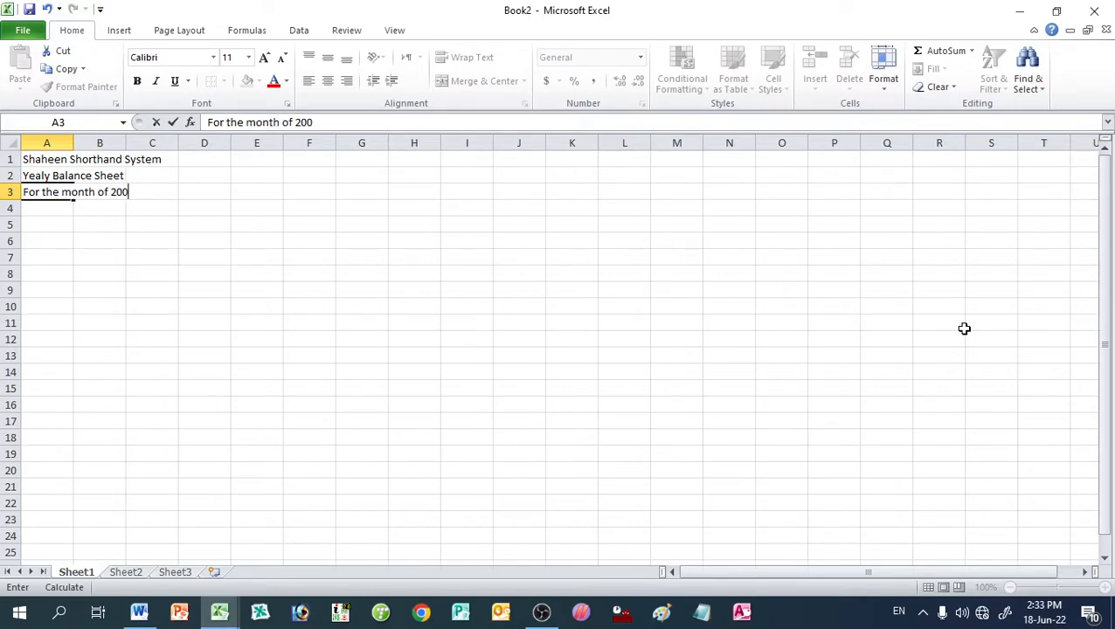
text(4)
key(Return)
key(Return)
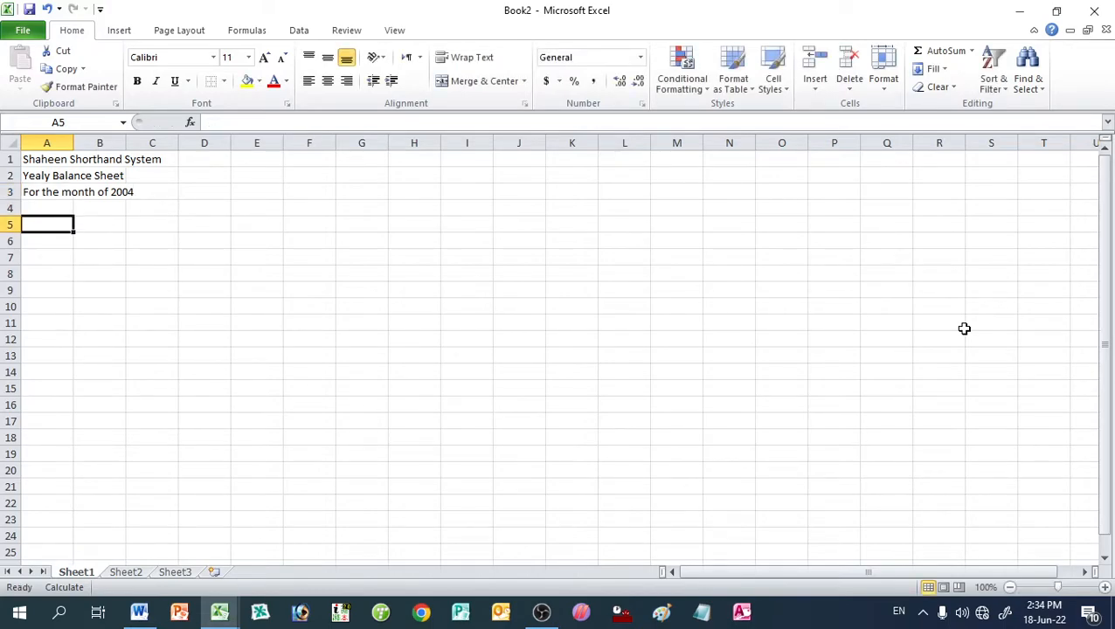
key(Up)
key(Down)
Step: Enter "s" in A5 and "Month Income" in B5, consulting the column headings in the shaheen assignment workbook in between
text(s)
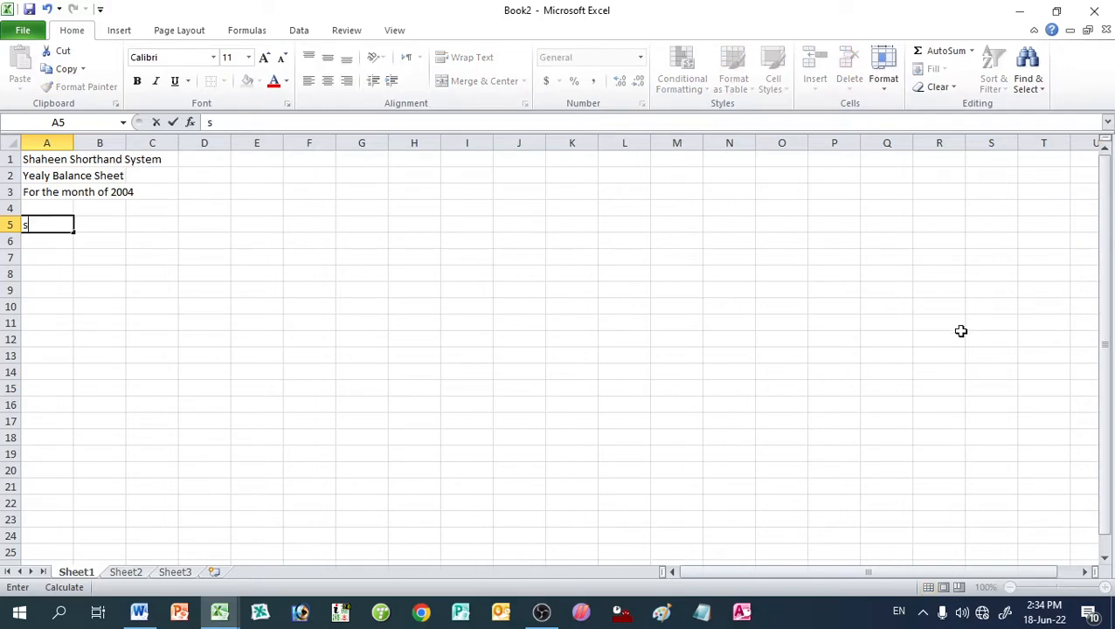
key(Tab)
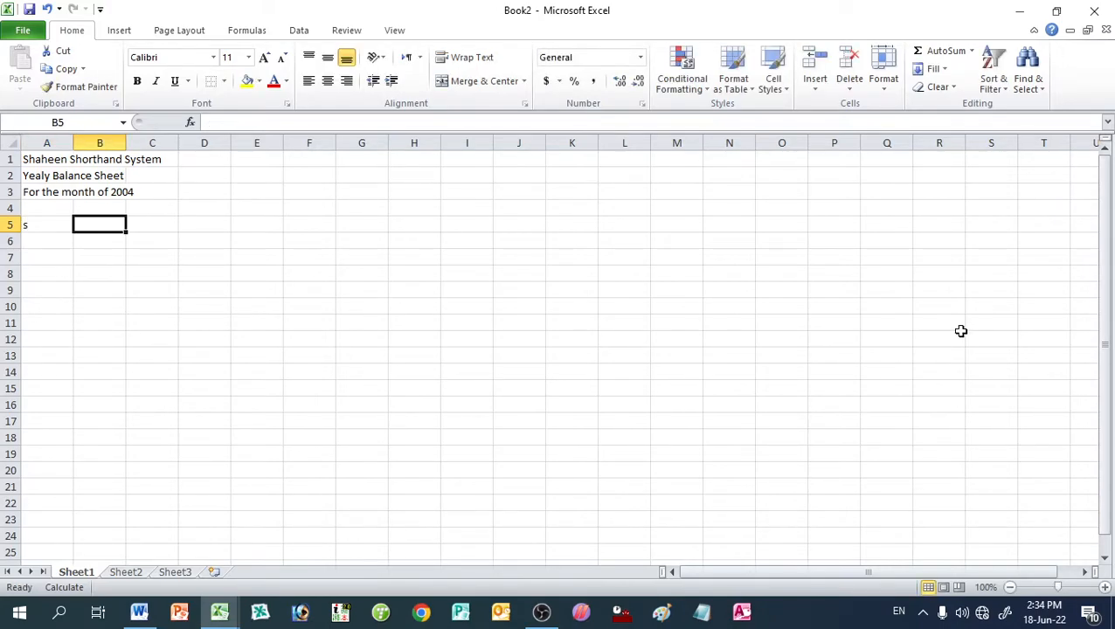
mouse_move(206, 618)
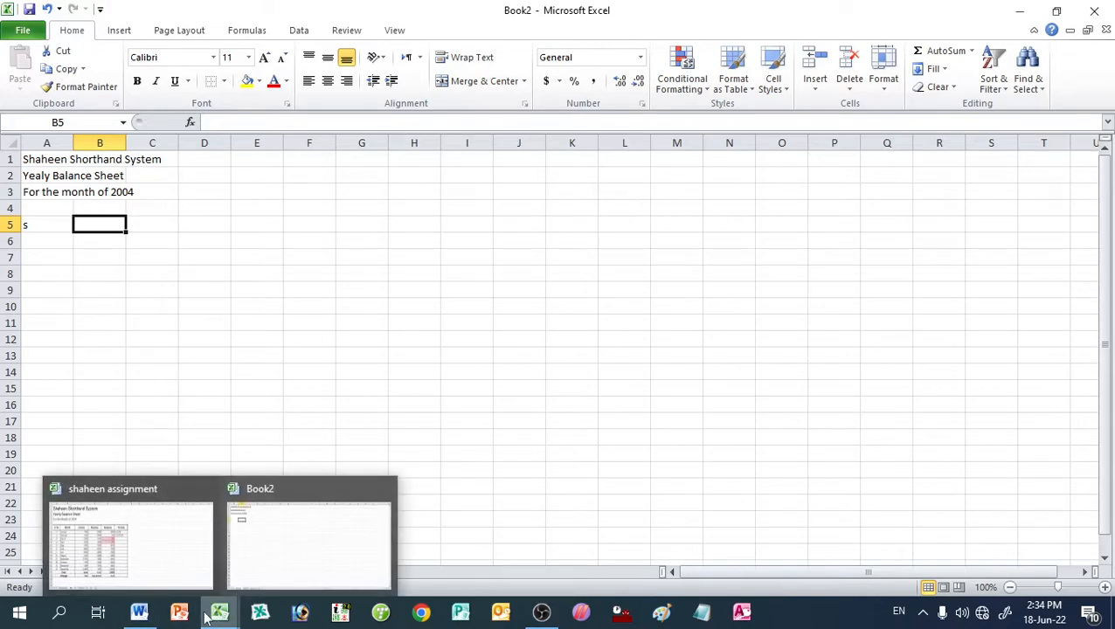
click(187, 547)
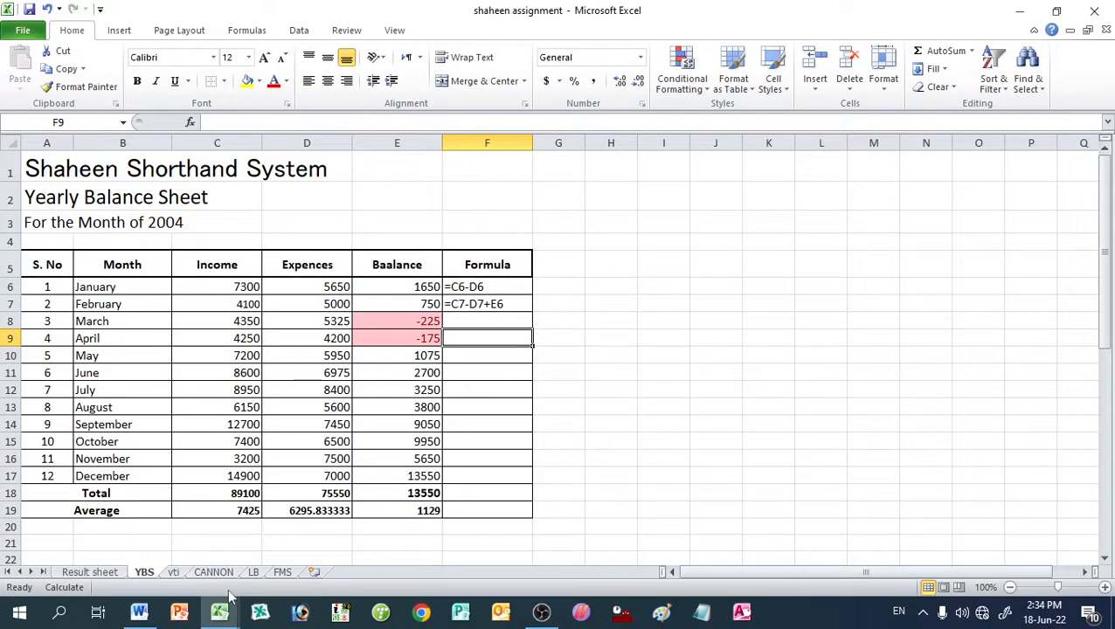
mouse_move(220, 612)
click(277, 556)
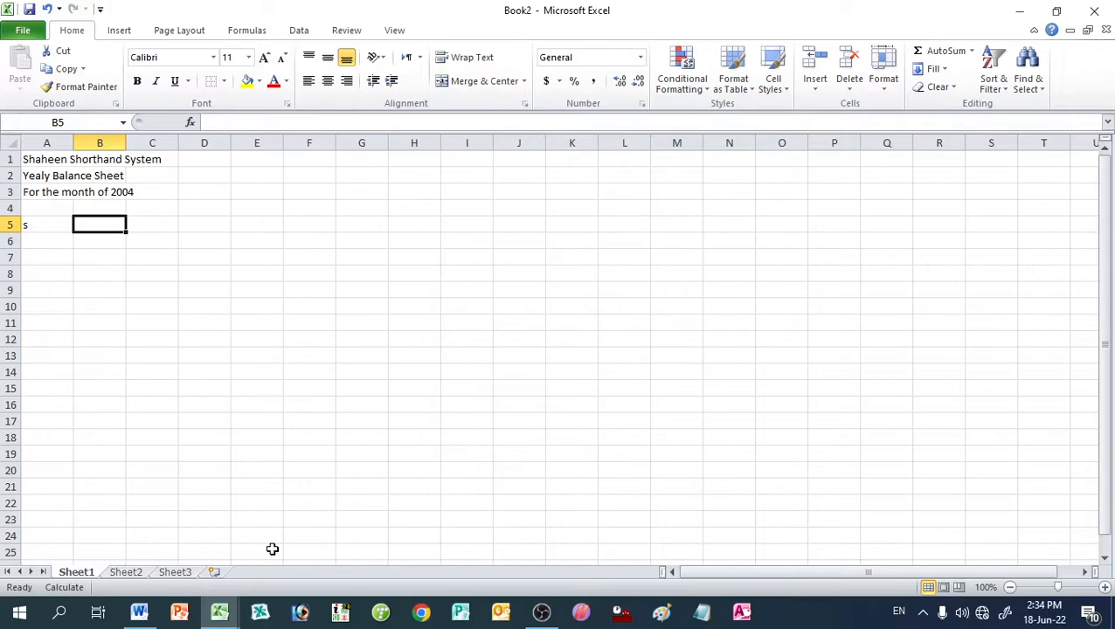
text(Mo)
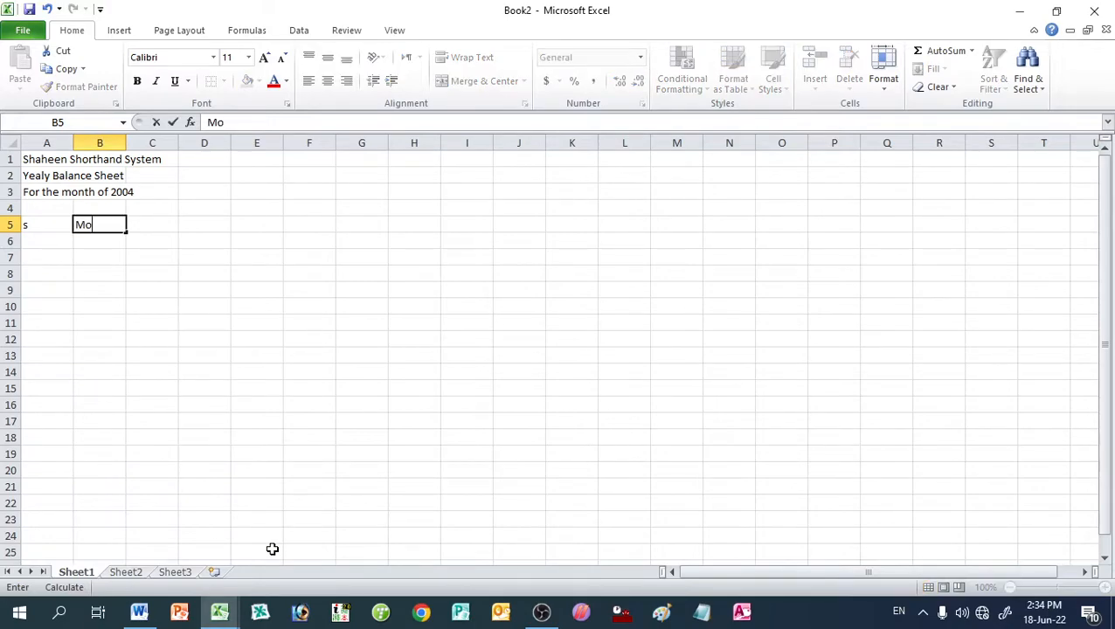
text(nth Income)
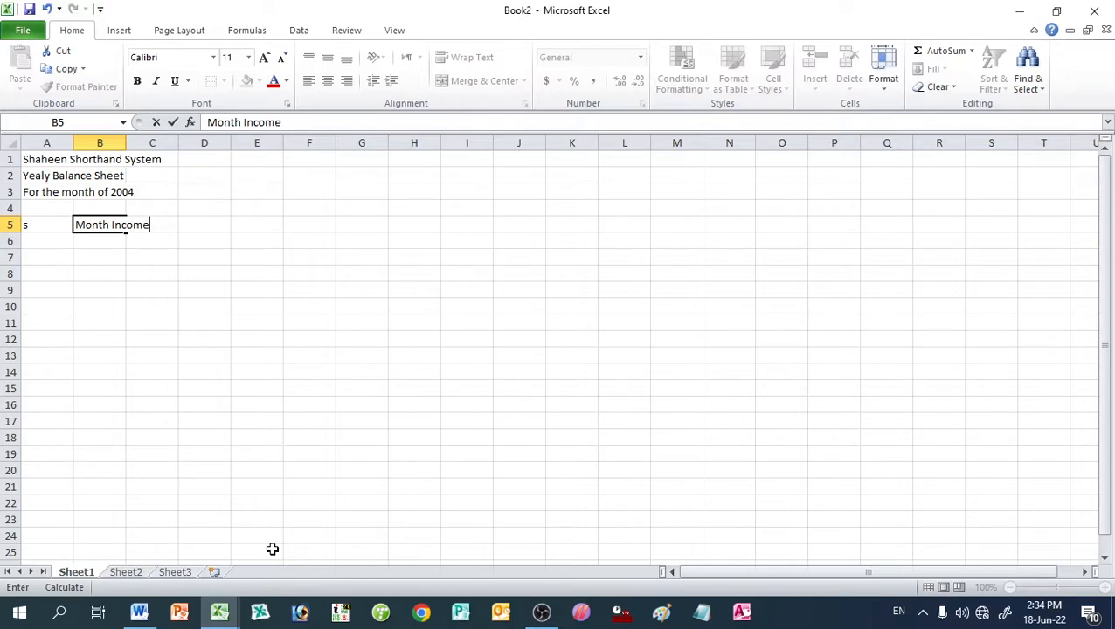
key(Right)
key(Up)
key(Up)
key(Up)
key(Up)
key(Left)
key(Left)
key(Down)
key(Down)
key(Down)
key(Down)
key(Right)
key(Right)
key(Right)
key(Right)
key(Right)
key(Right)
key(Right)
key(Left)
key(Left)
key(Left)
key(Left)
key(Left)
key(Left)
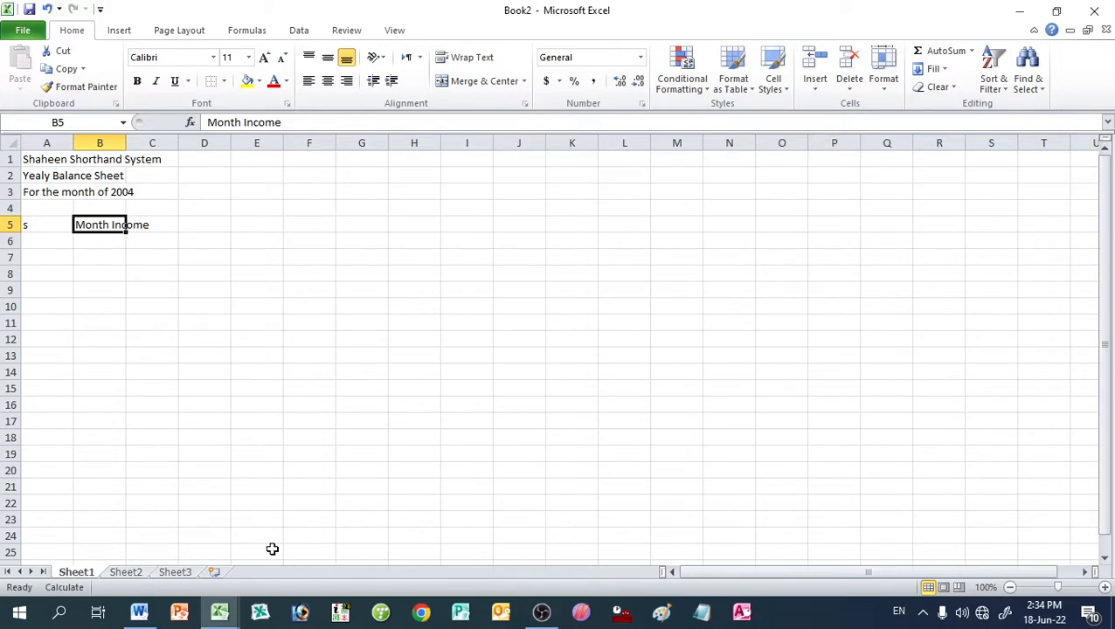
Step: Shorten the heading in B5 to "Month"
key(F2)
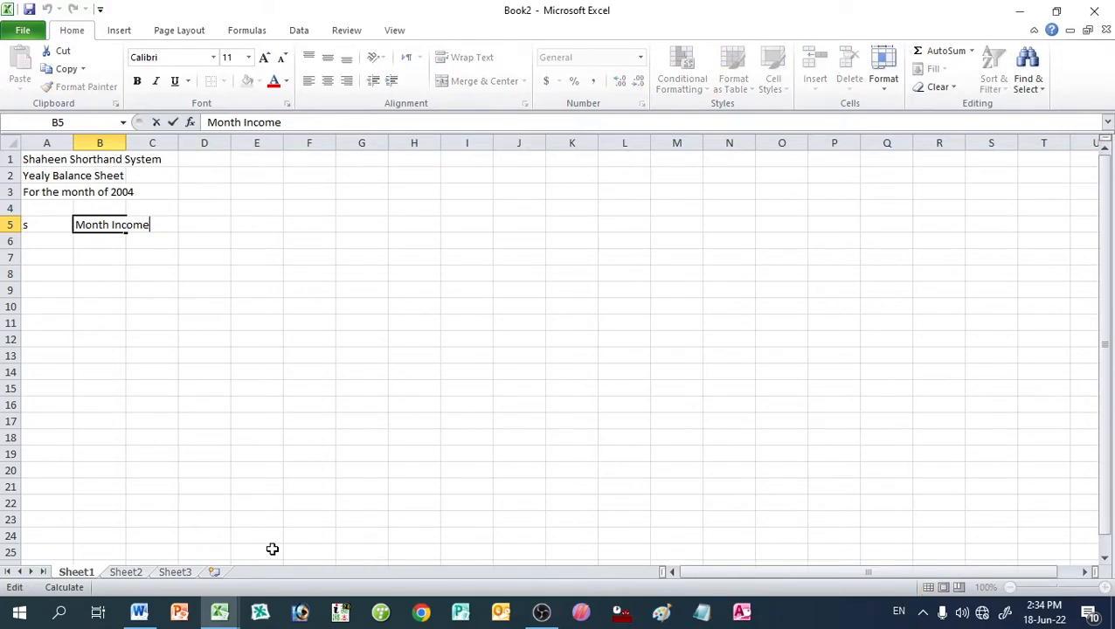
key(BackSpace)
key(BackSpace)
key(BackSpace)
key(BackSpace)
key(BackSpace)
key(BackSpace)
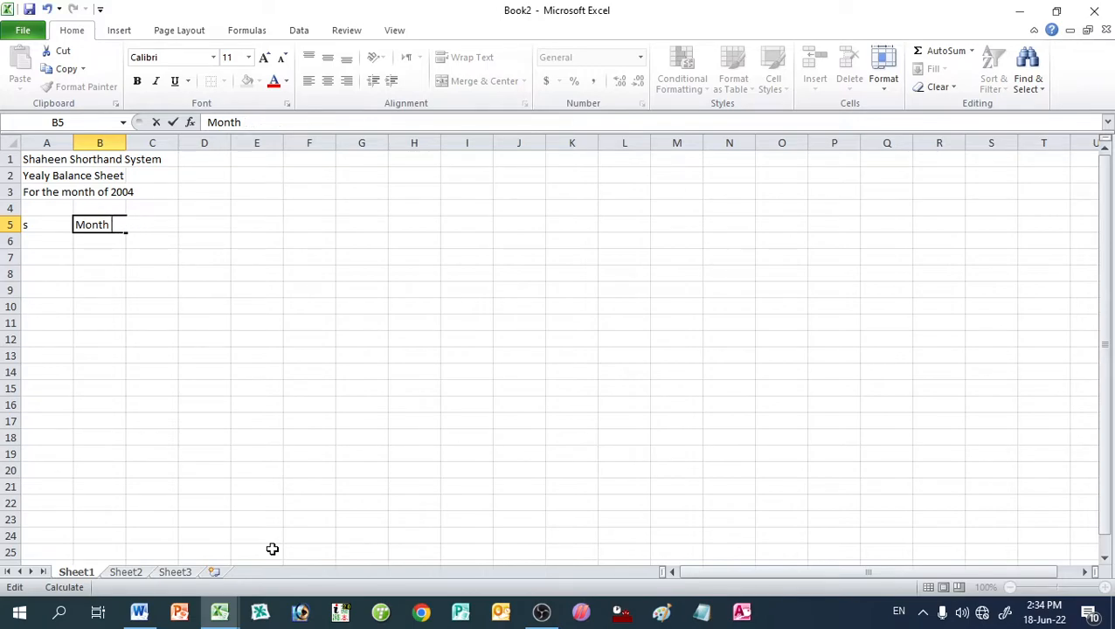
key(Return)
key(Up)
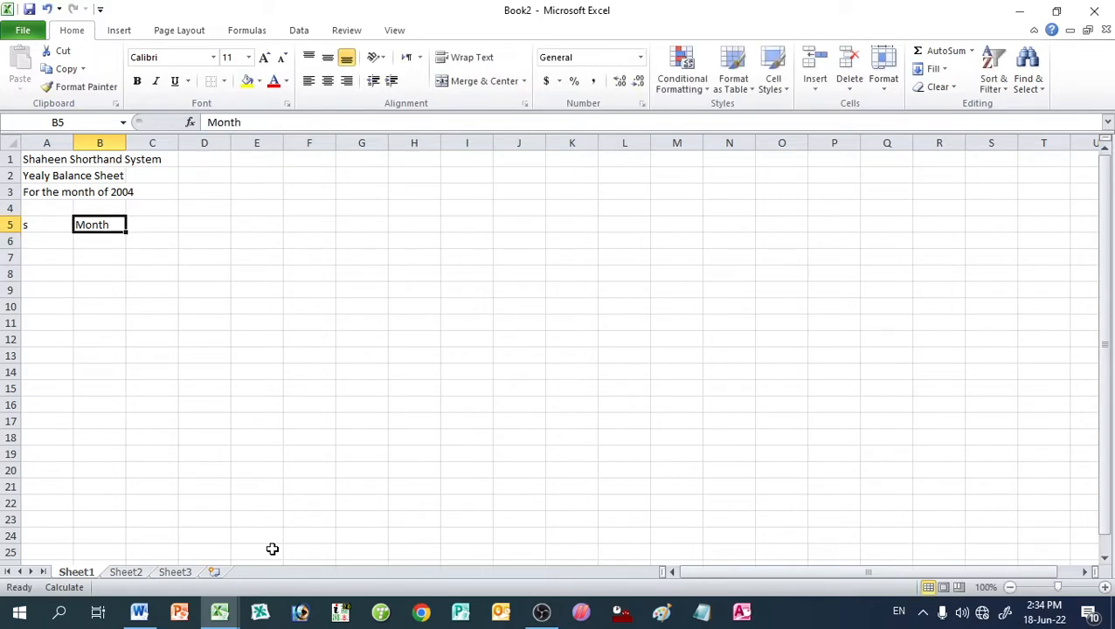
Step: Enter the column headings "Income" in C5 and "Expense" in D5
key(Right)
text(In)
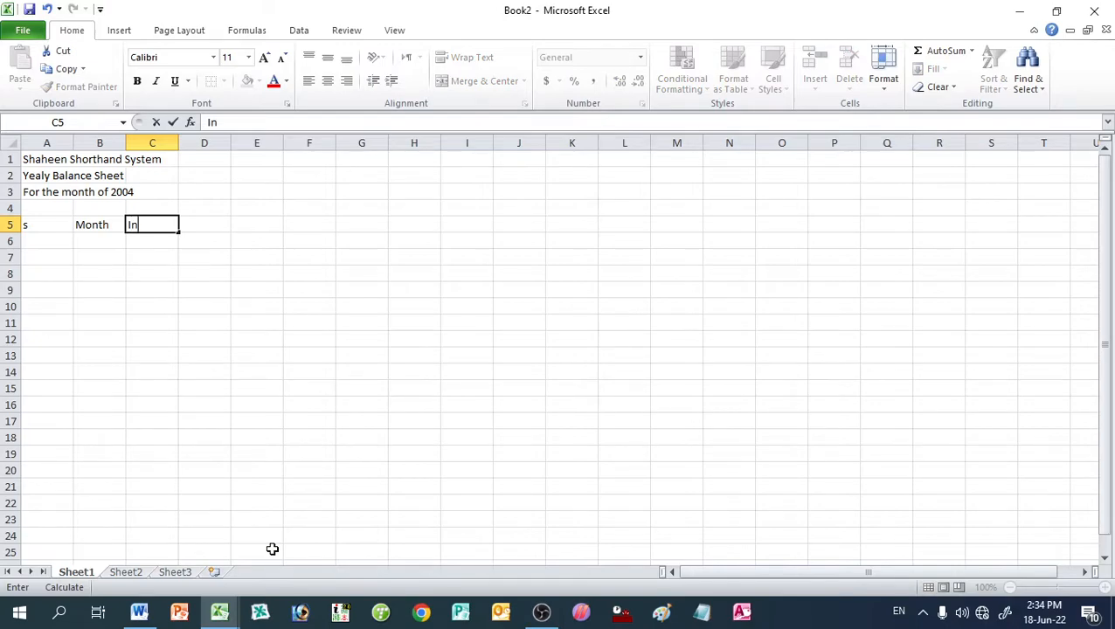
text(come)
key(Right)
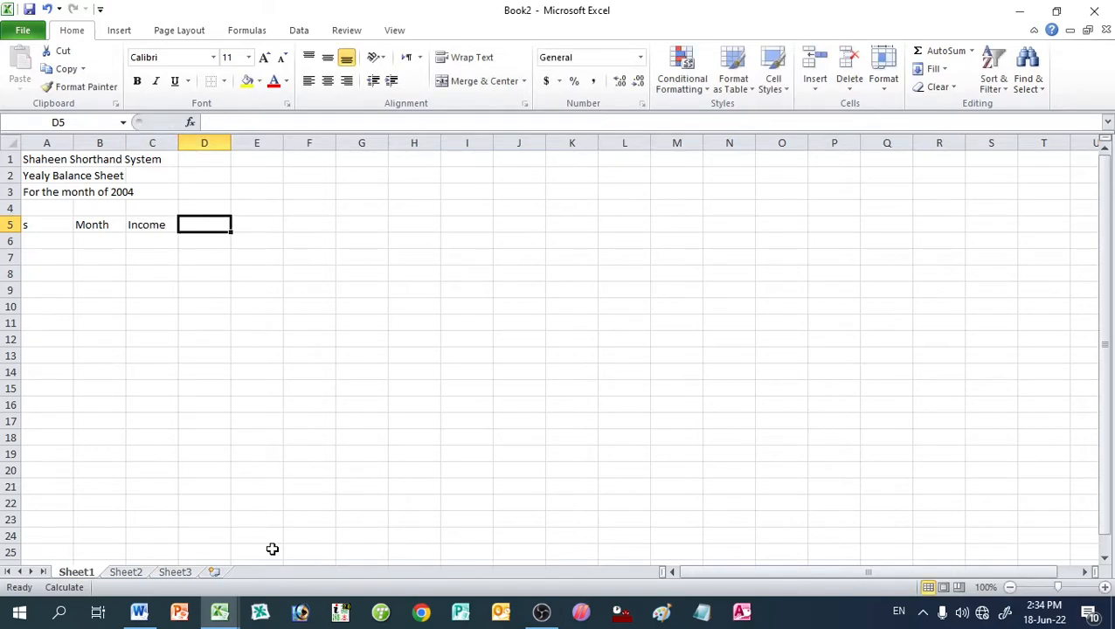
text(Ex)
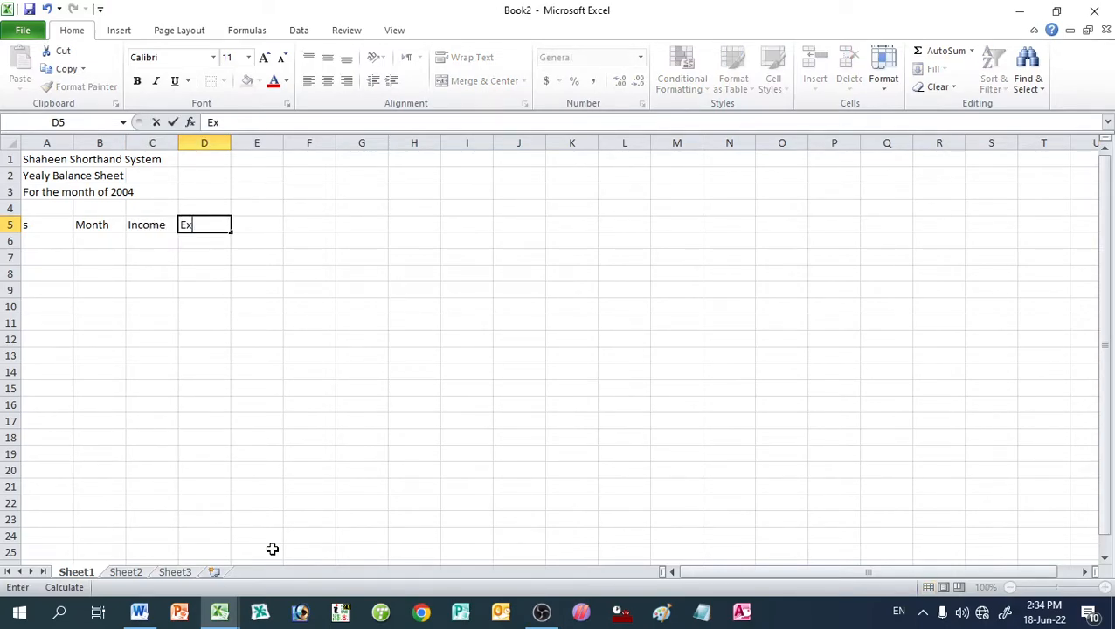
text(pense)
key(Tab)
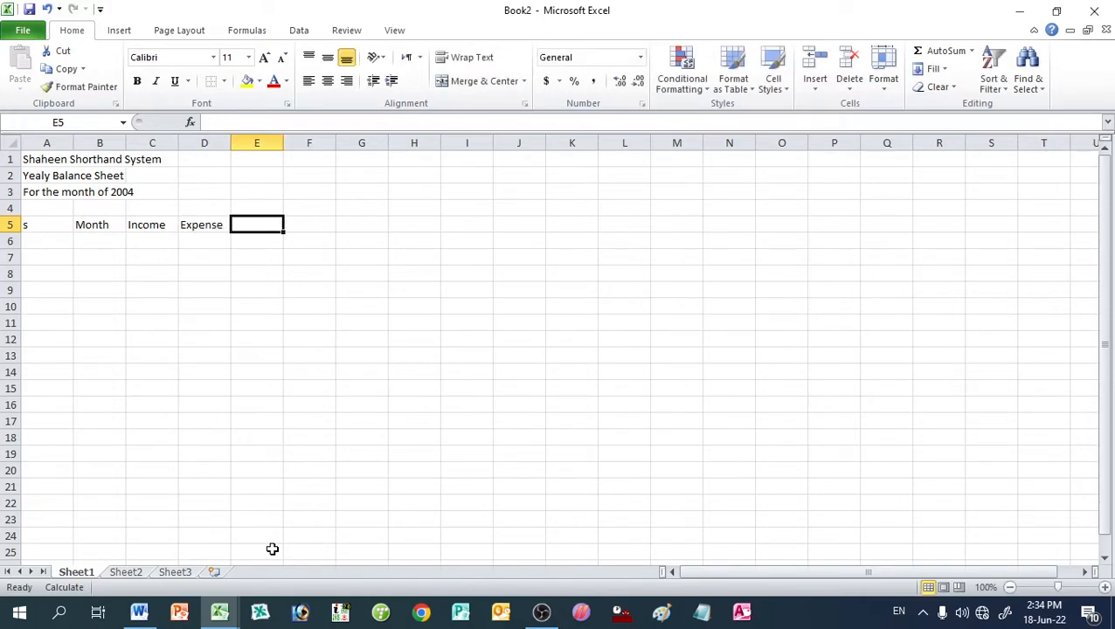
Step: Check the column headings in the shaheen assignment workbook, return to Book2 and change the heading in D5 to "Expence"
key(alt+Tab)
key(alt+Tab)
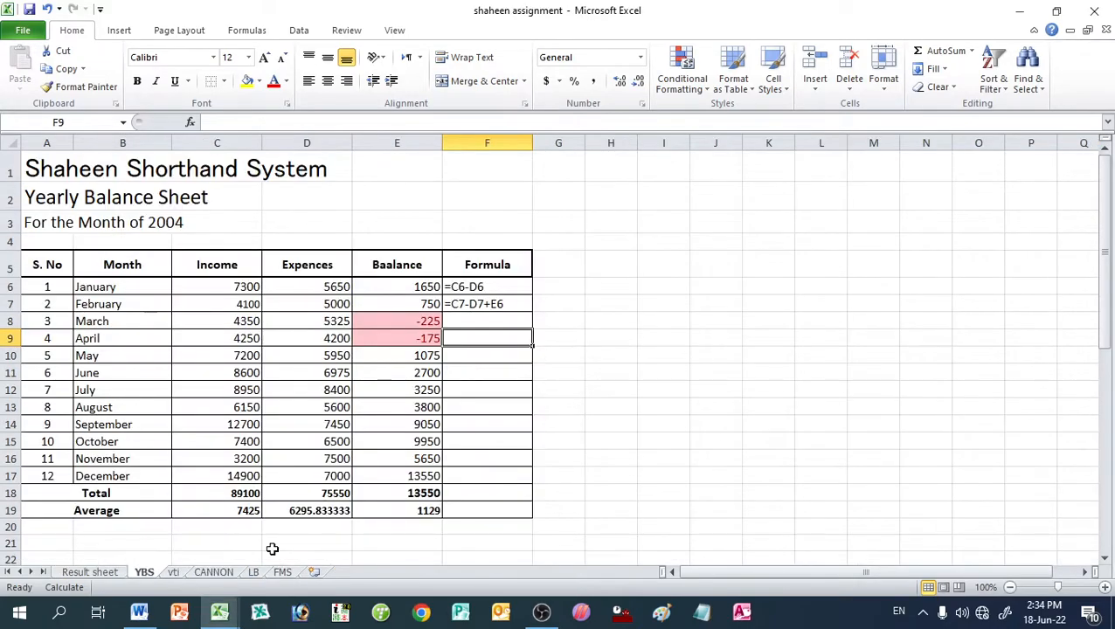
key(alt+Tab)
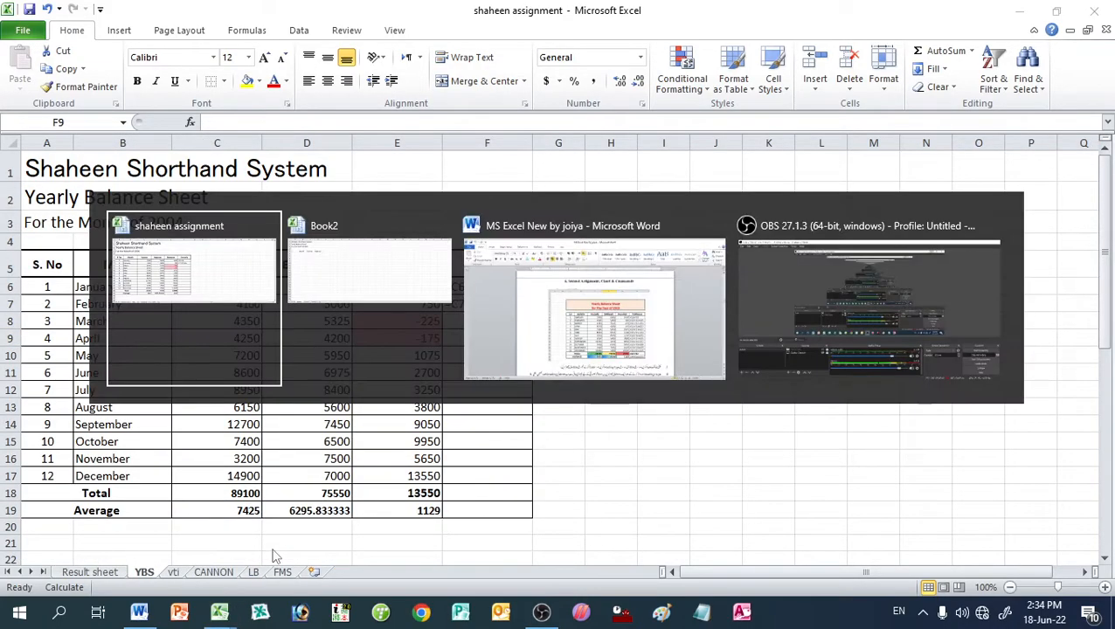
key(alt+Tab)
key(Left)
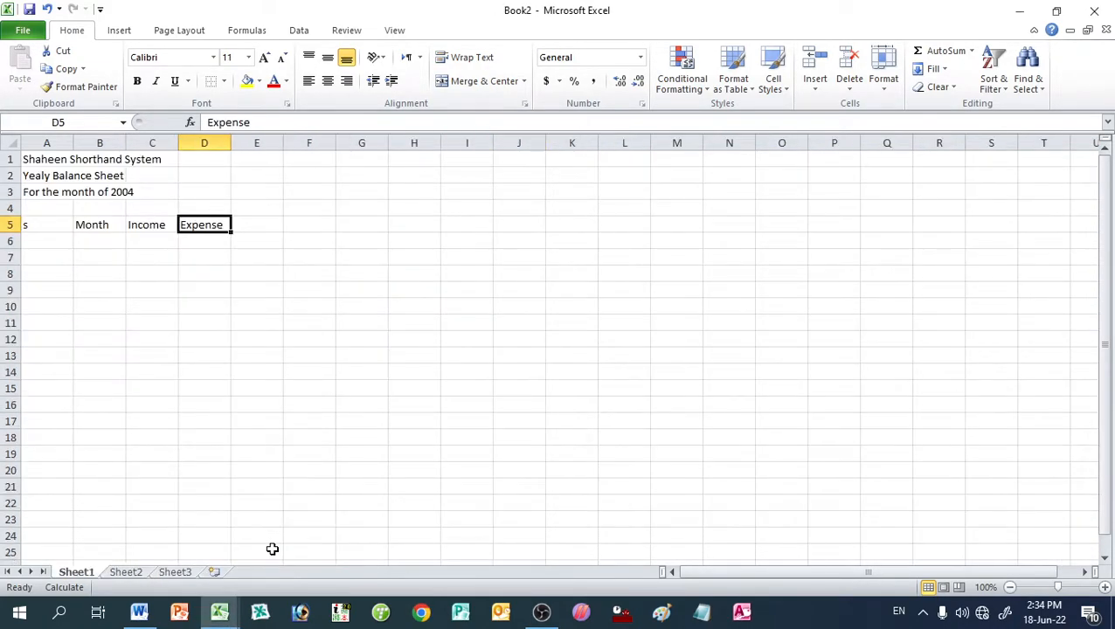
key(F2)
key(BackSpace)
key(BackSpace)
text(ce)
key(Return)
key(Right)
key(Up)
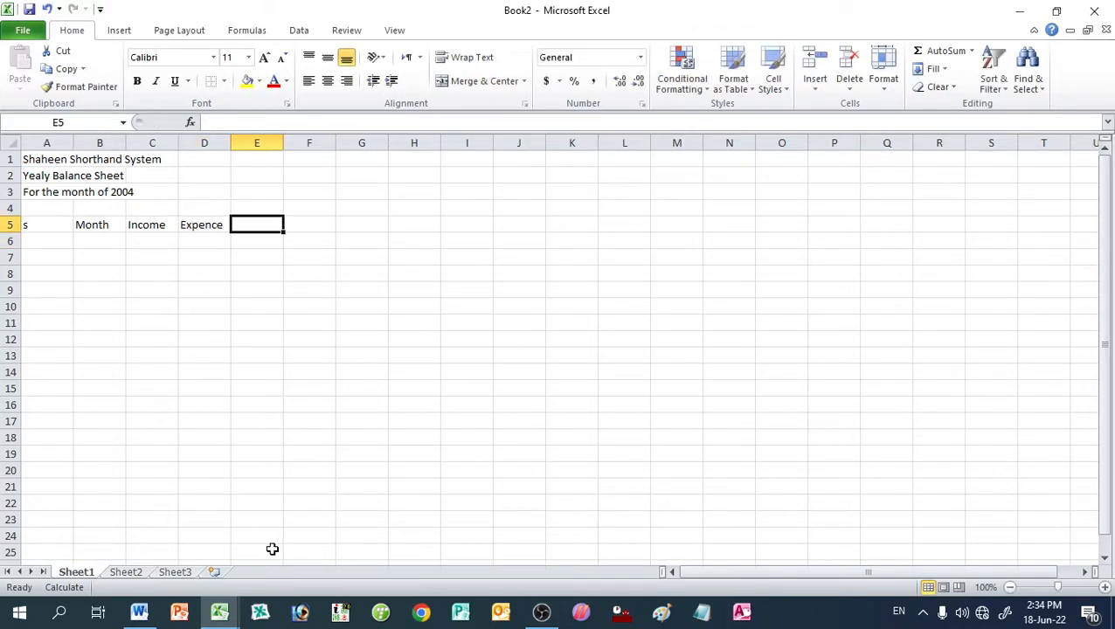
Step: Enter the column headings "Balance" in E5 and "Formula" in F5
text(Balance)
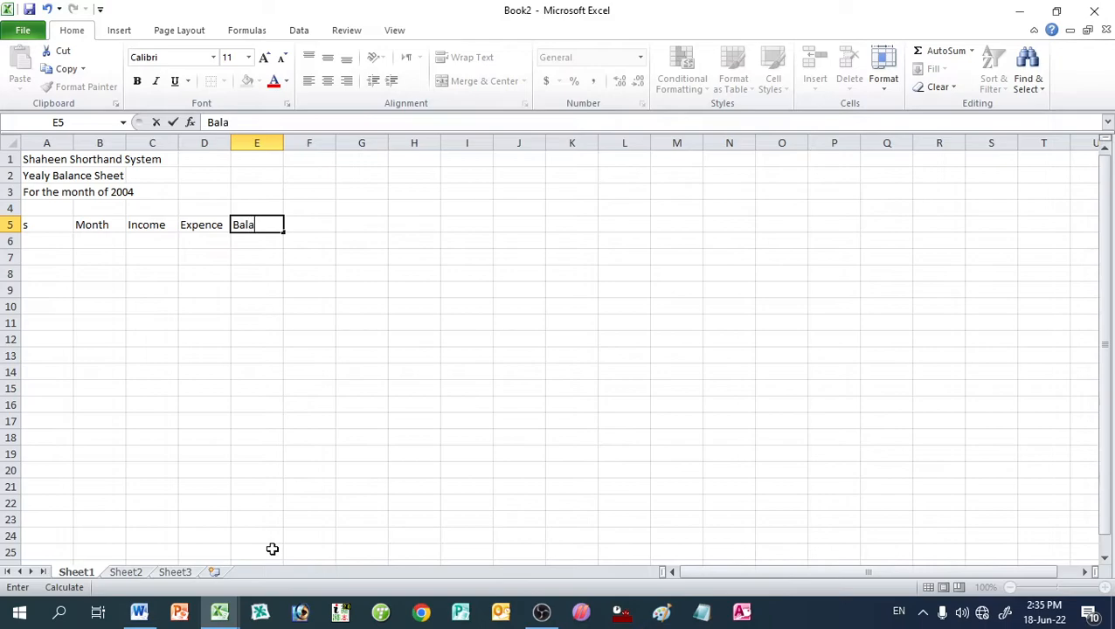
key(Tab)
text(Formula)
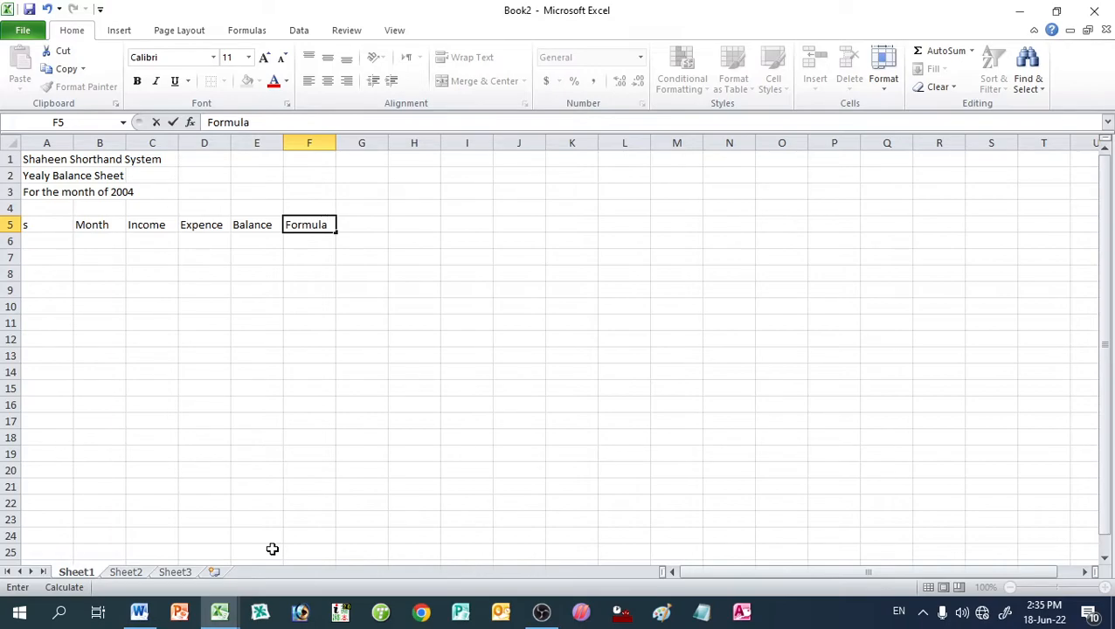
key(Return)
Step: Re-enter "s" in A5 and enter the serial numbers 1 and 2 in A6 and A7
key(Up)
key(Left)
key(Left)
key(Left)
key(Left)
key(Left)
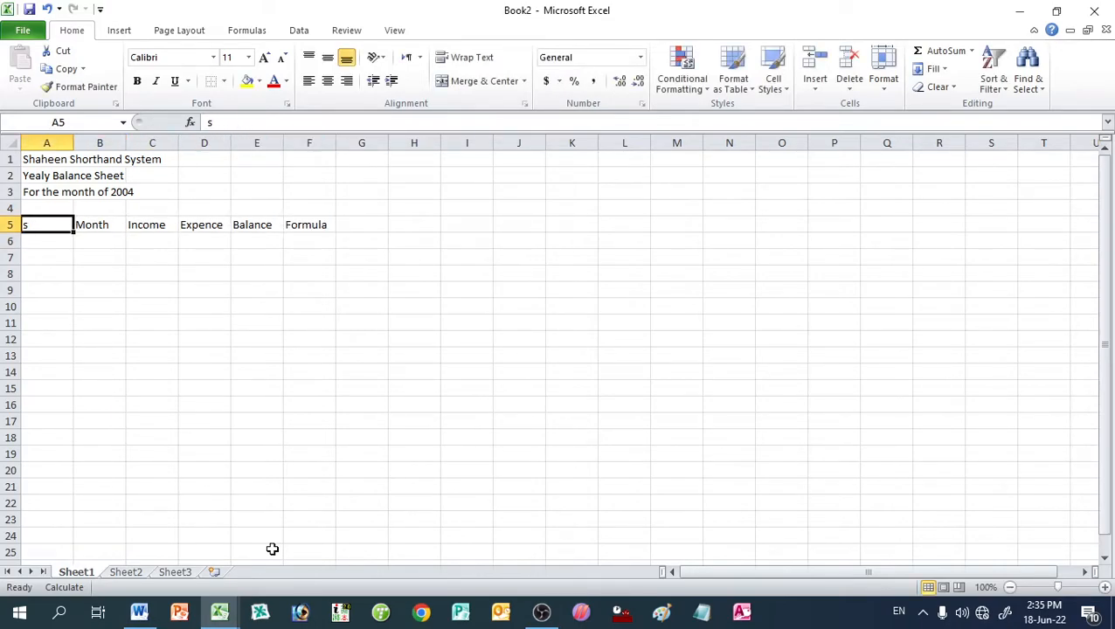
text(s)
key(Return)
text(1)
key(Return)
text(2)
key(Return)
Step: Extend the serial number series from A6:A7 down to 12 in A17
key(Up)
key(Up)
key(shift+Down)
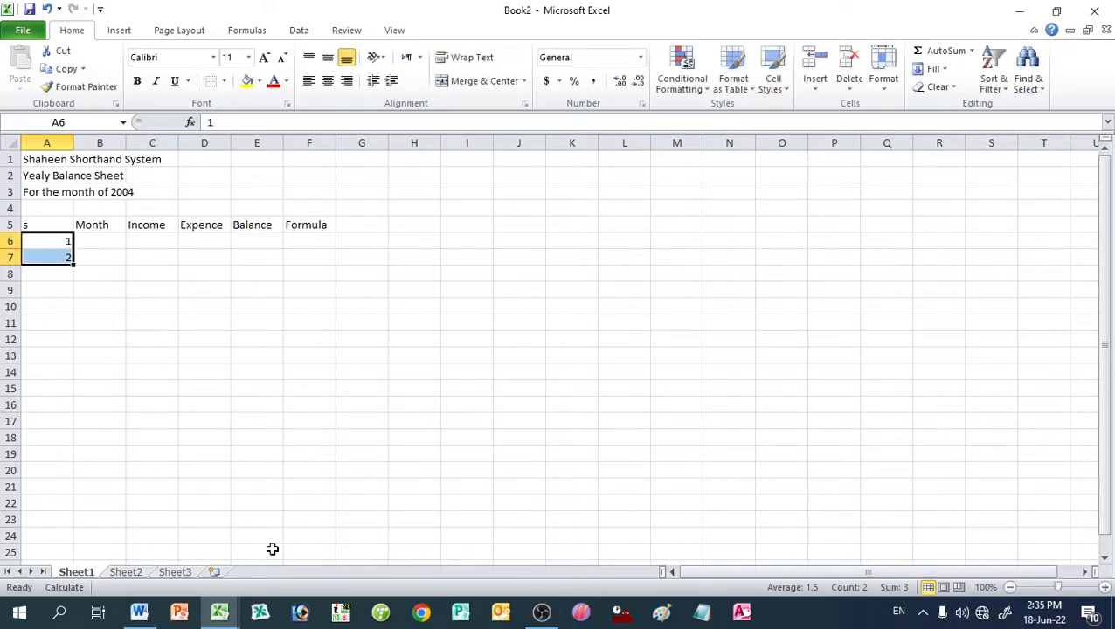
drag(76, 265, 68, 428)
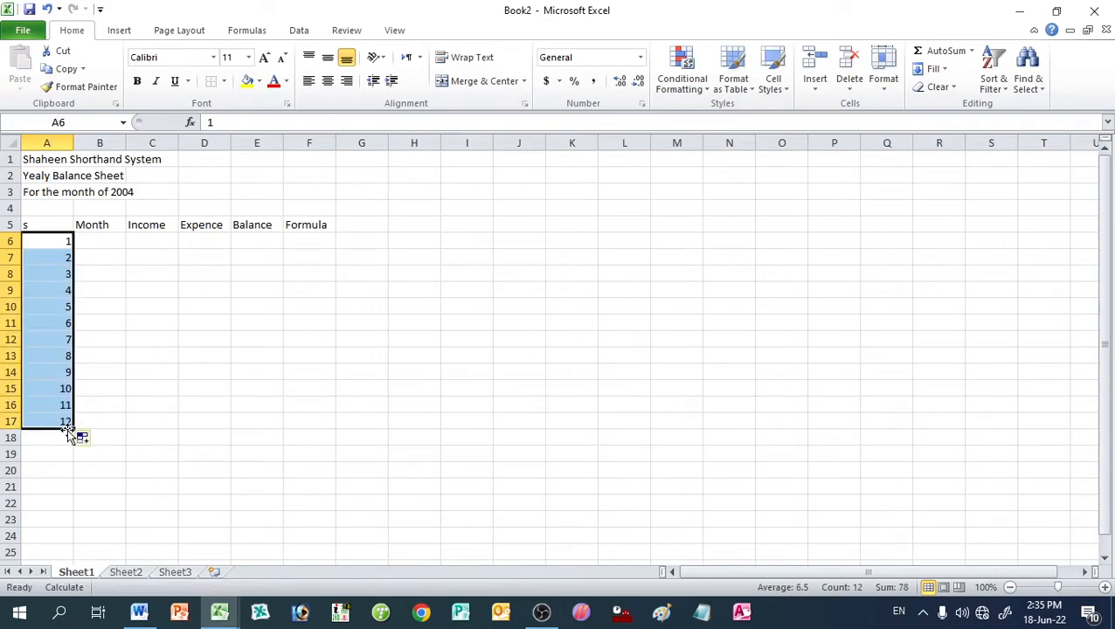
Step: Enter "January" in B6 and fill the month series down to December in B17
click(90, 244)
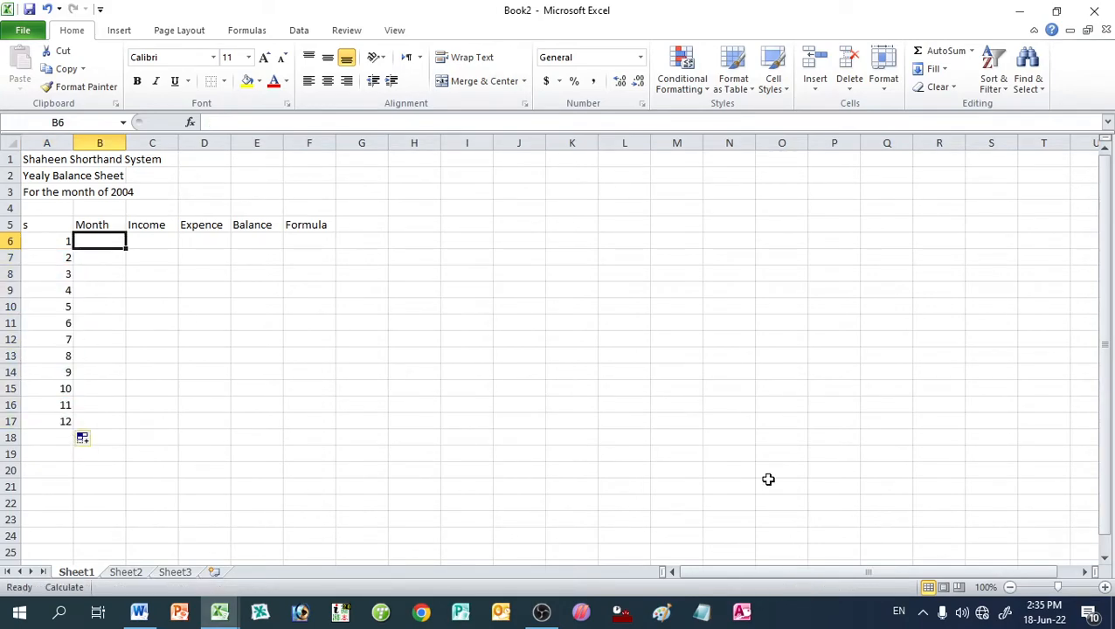
text(January)
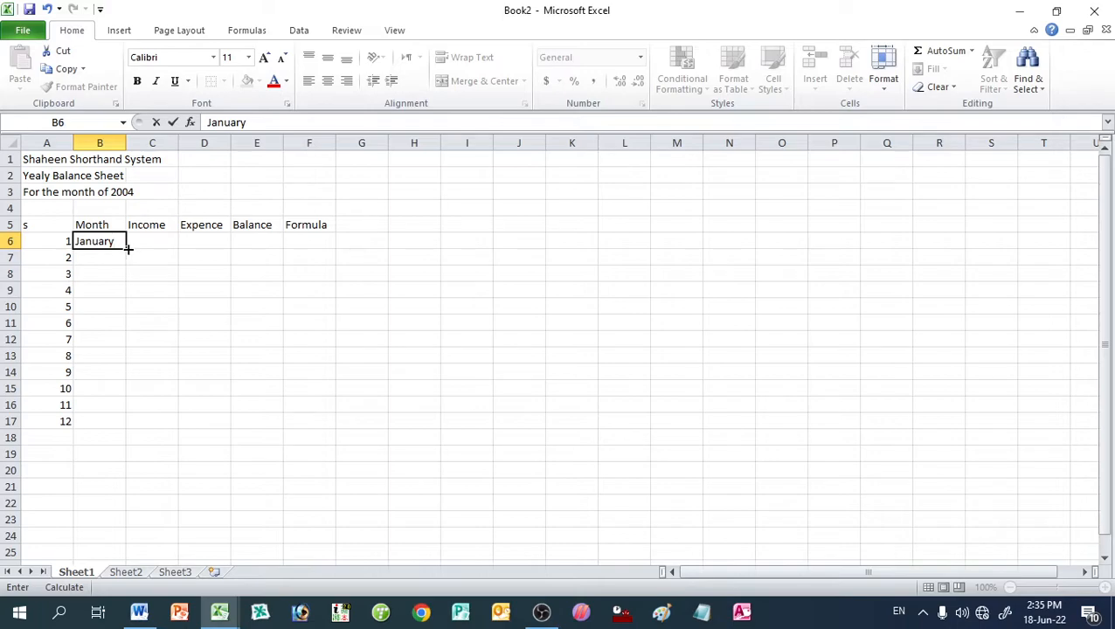
drag(127, 248, 129, 440)
click(187, 288)
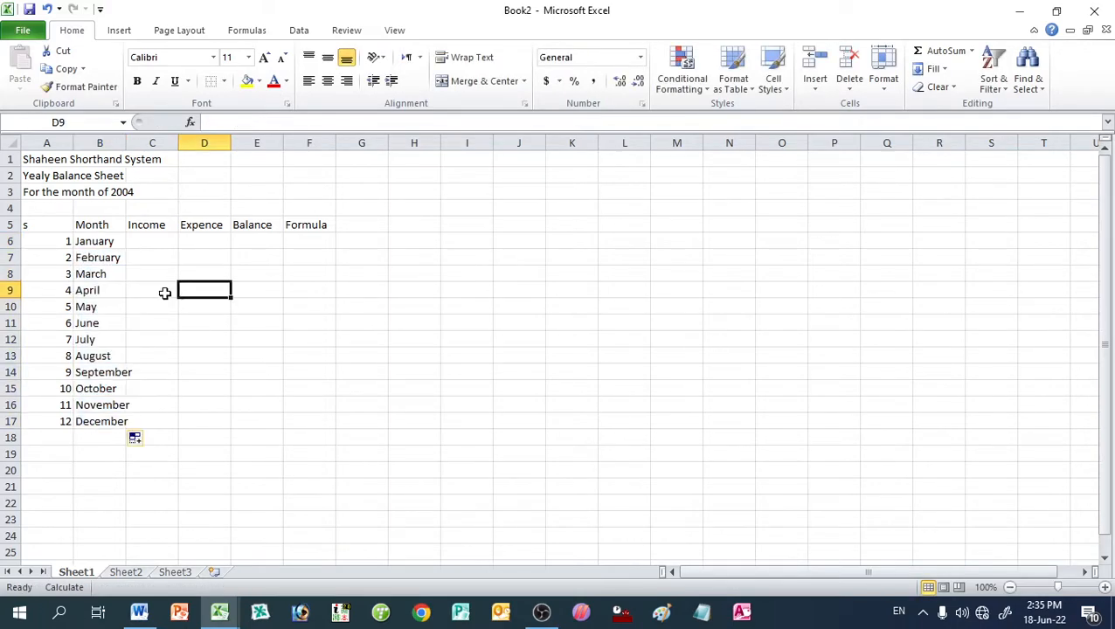
Step: Clear the months below January and refill the series from B6 down to December in B17
click(95, 248)
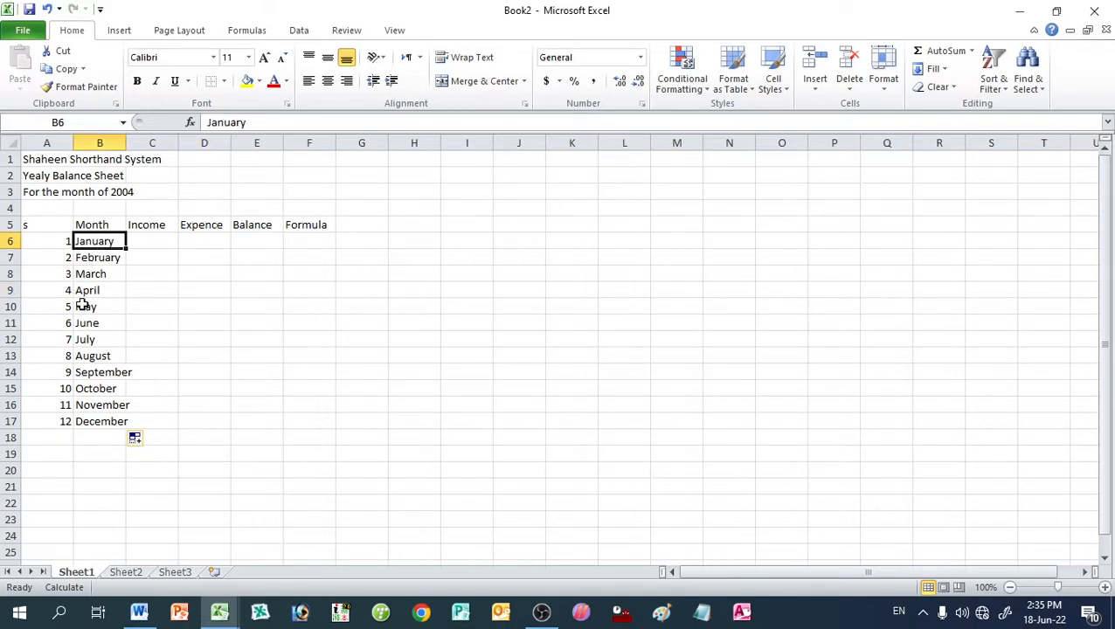
drag(99, 256, 99, 438)
key(Delete)
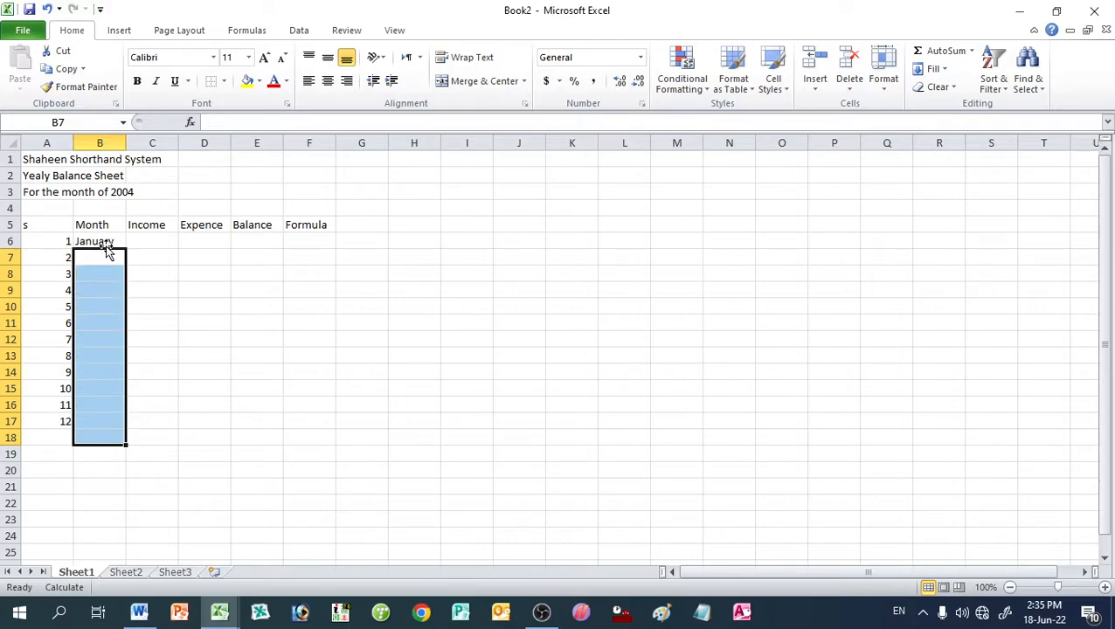
click(105, 241)
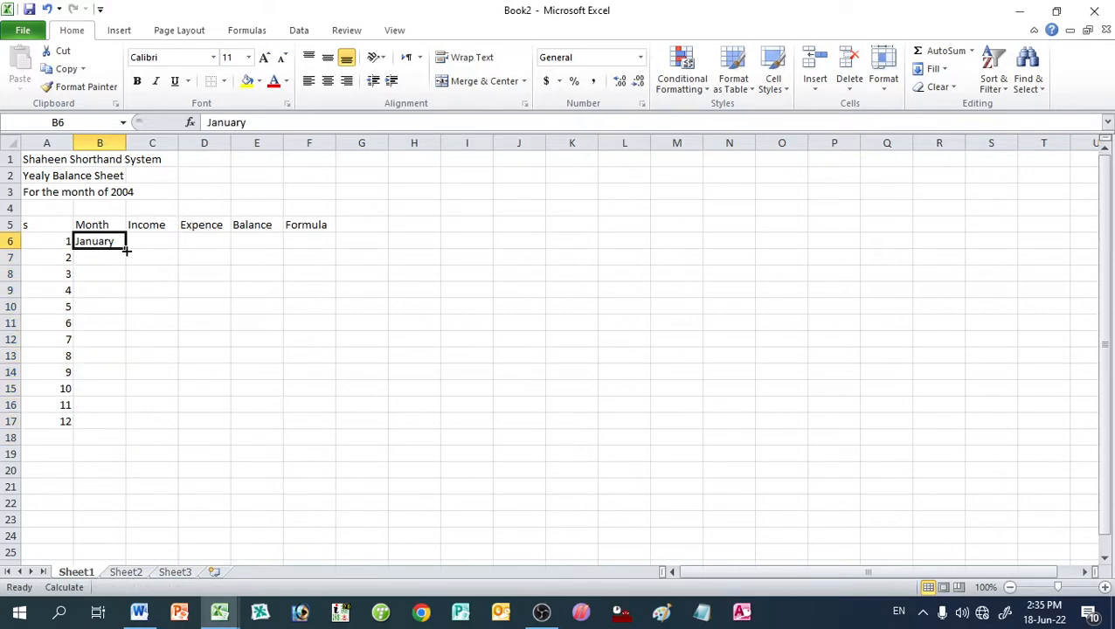
drag(126, 248, 126, 435)
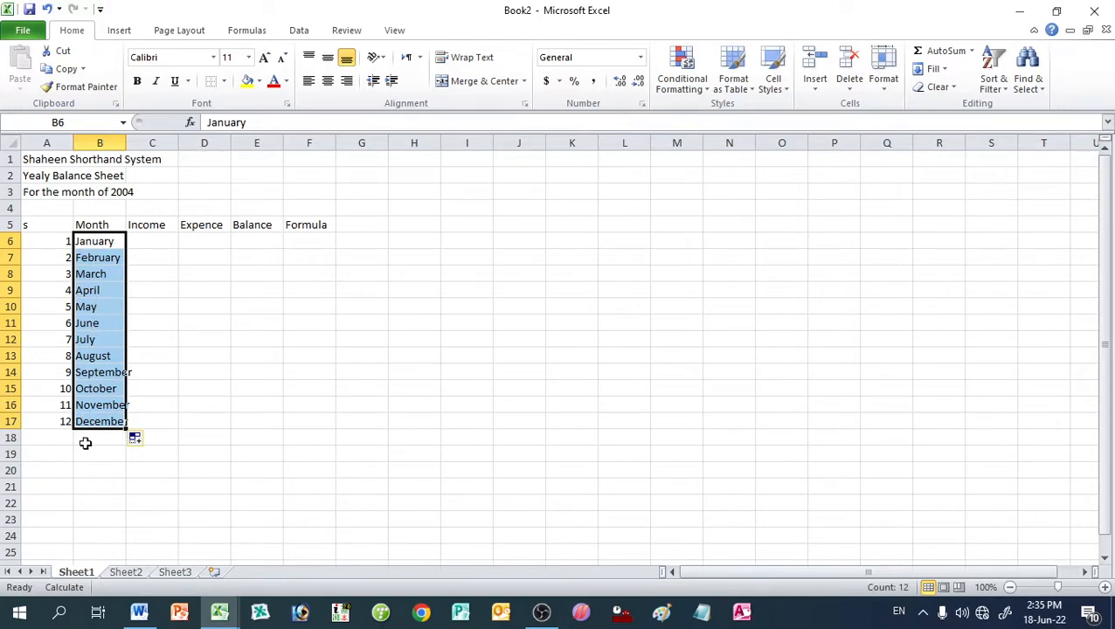
Step: Widen column B so the longest month names fit inside it
click(103, 244)
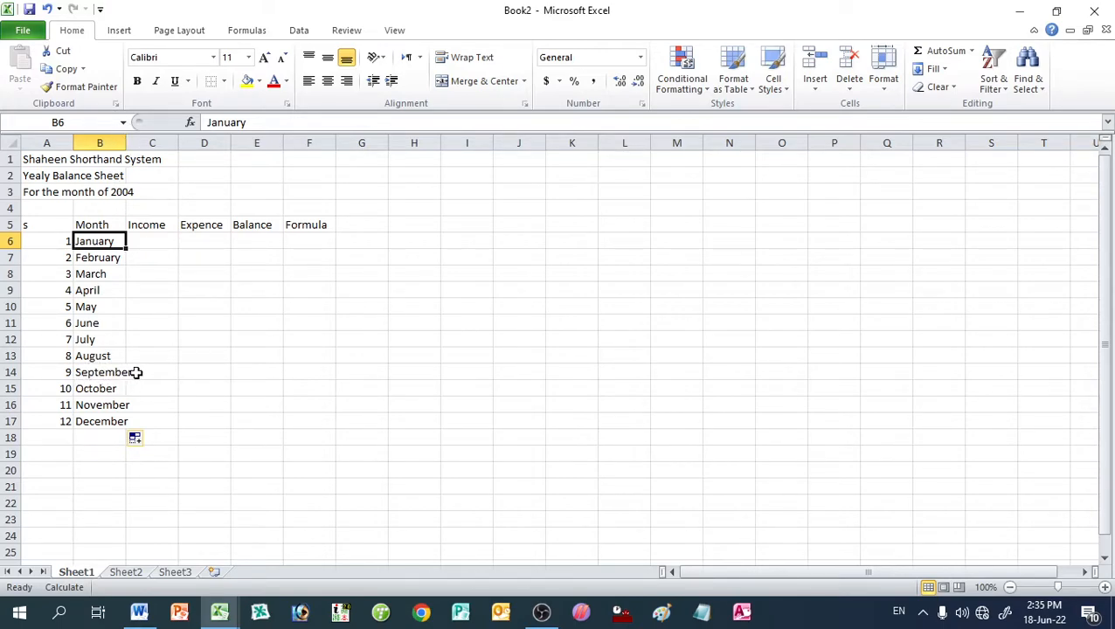
double_click(125, 143)
mouse_move(135, 142)
mouse_down()
mouse_move(177, 142)
mouse_move(143, 137)
mouse_up()
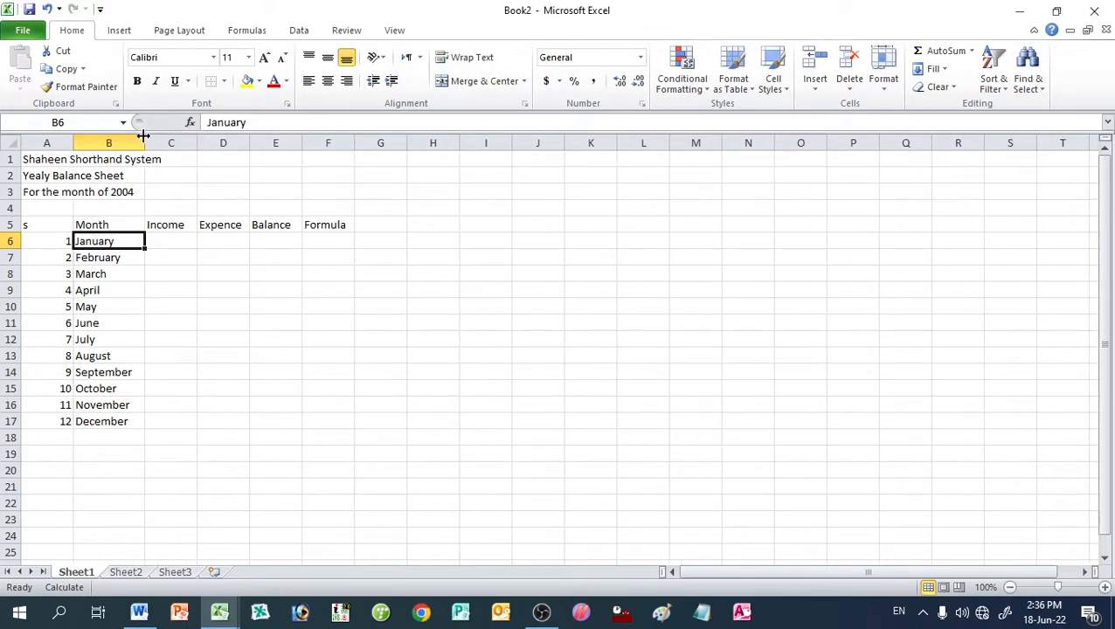
click(164, 241)
click(220, 239)
click(270, 242)
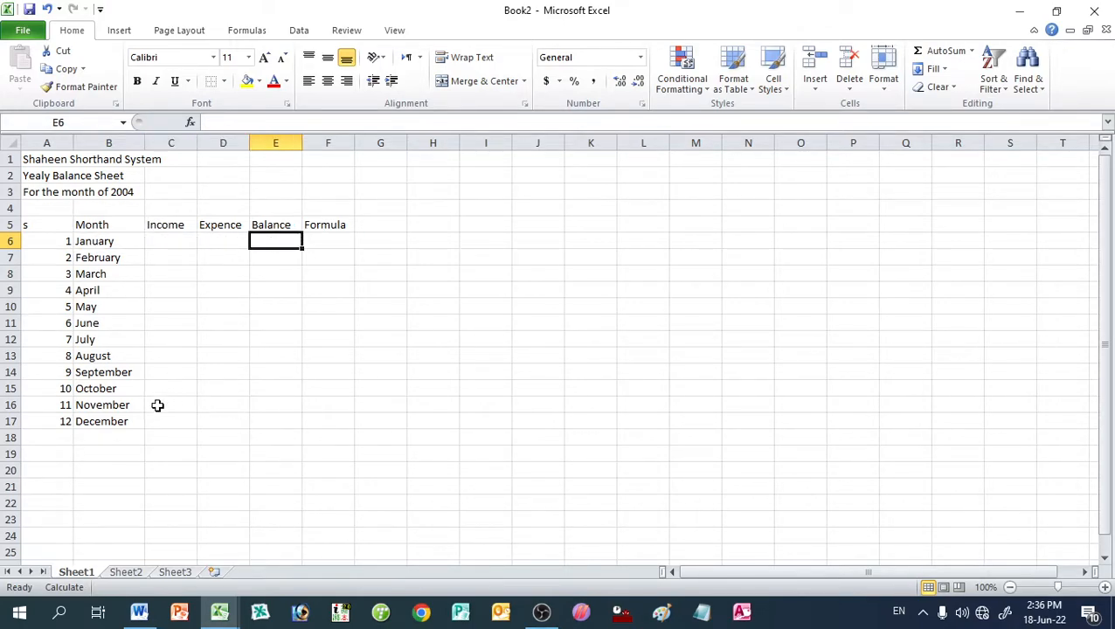
Step: Switch to the shaheen assignment workbook and examine the month, income and expense entries on the YBS sheet
mouse_move(220, 611)
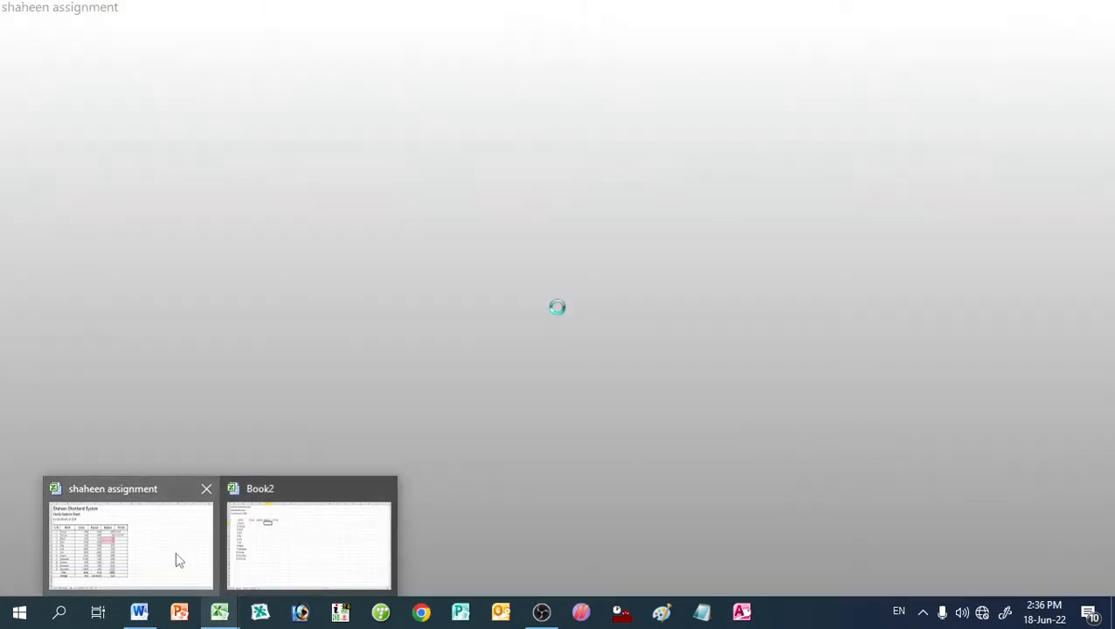
click(175, 552)
click(381, 324)
click(110, 302)
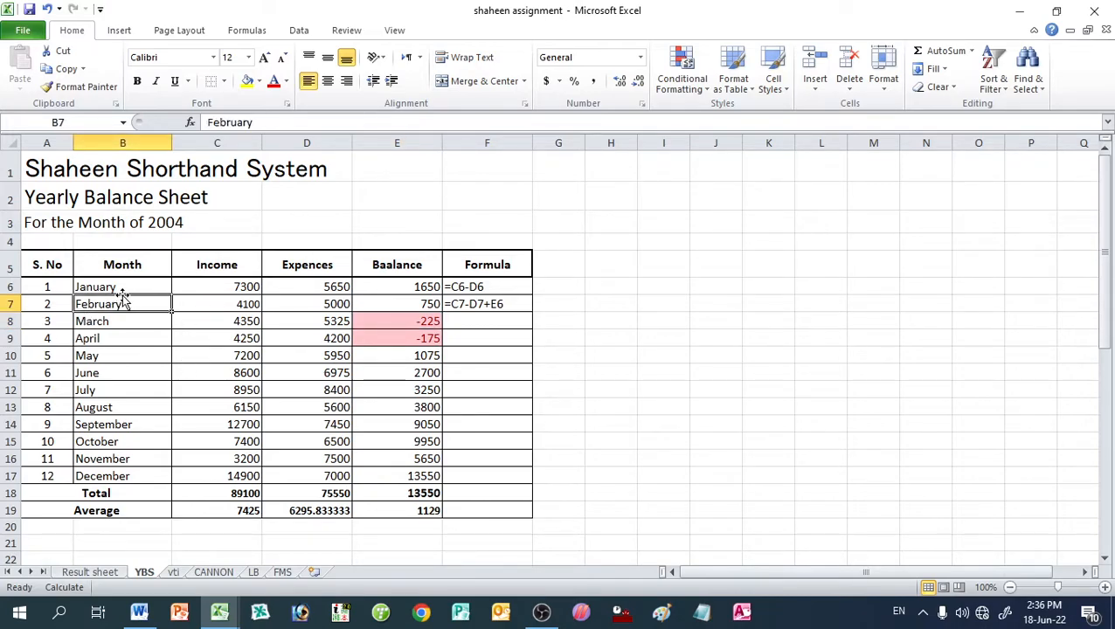
click(210, 283)
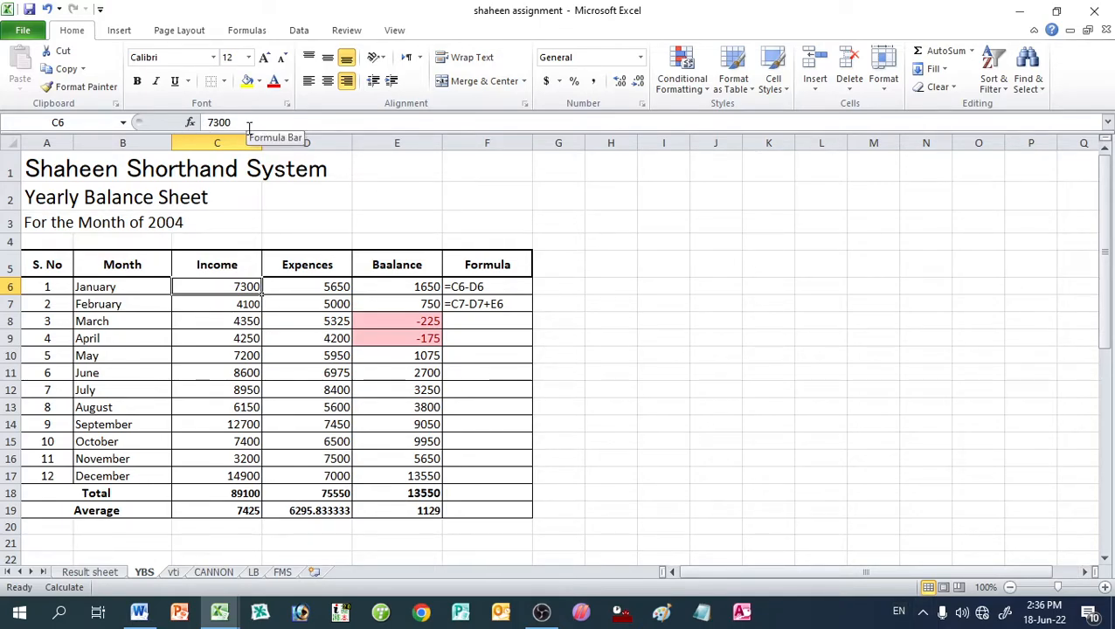
click(284, 290)
Step: Delete the balance column's contents in E6:E19 and the income and expense totals and averages in C18:D19
click(385, 287)
drag(386, 287, 392, 512)
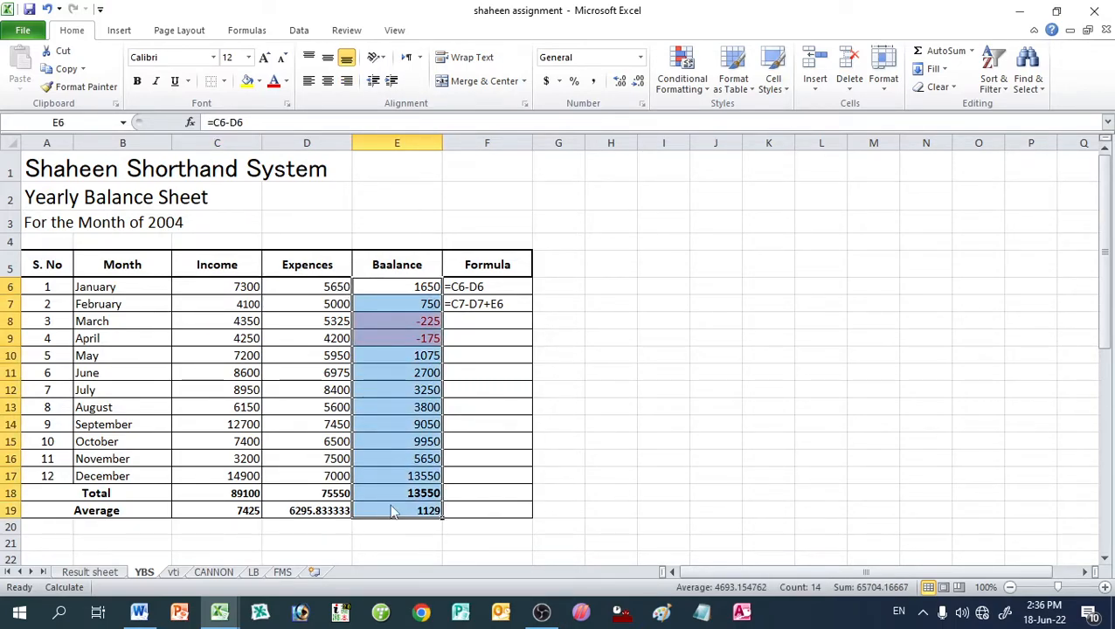
key(Delete)
drag(197, 489, 335, 518)
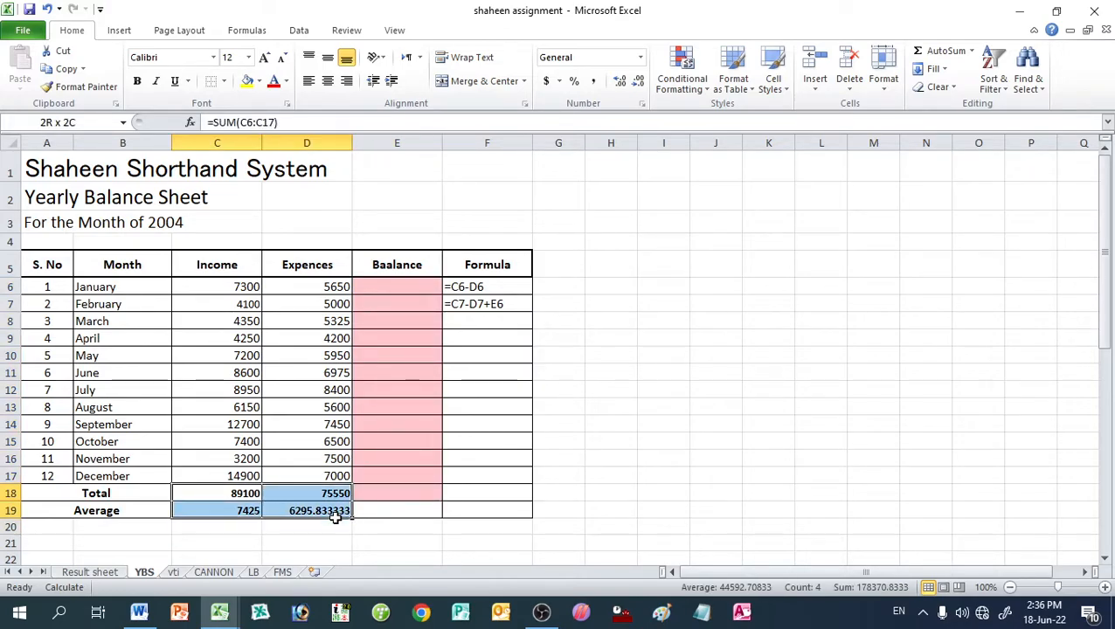
key(Delete)
Step: Clear all contents and formatting, including the pink conditional highlighting, from the balance cells E6:E18
click(388, 282)
drag(386, 289, 393, 490)
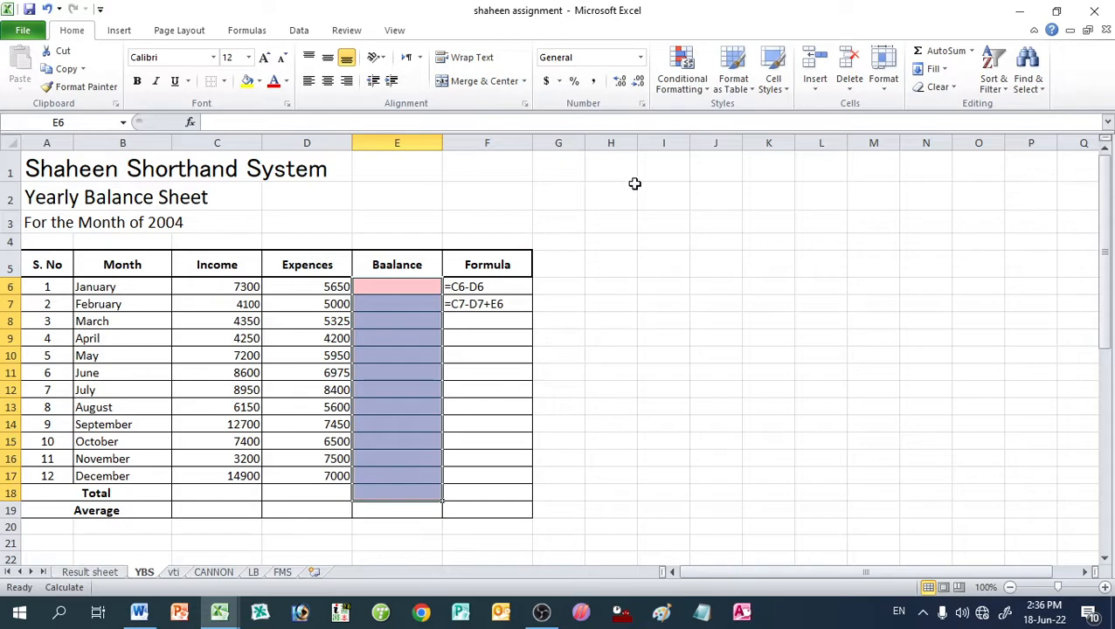
click(690, 83)
mouse_move(710, 151)
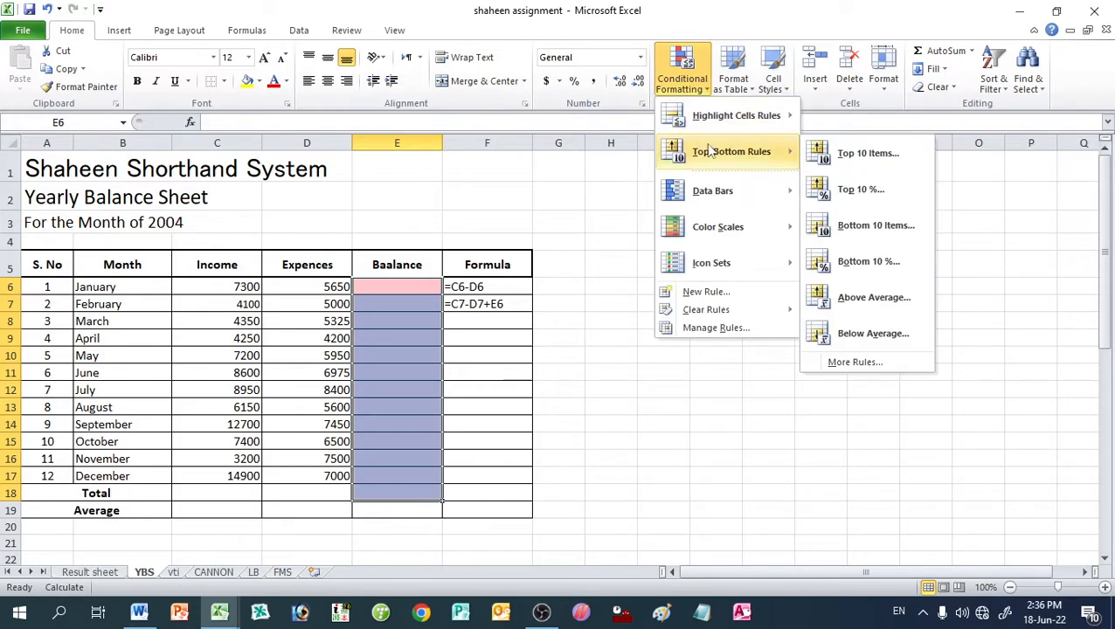
click(938, 86)
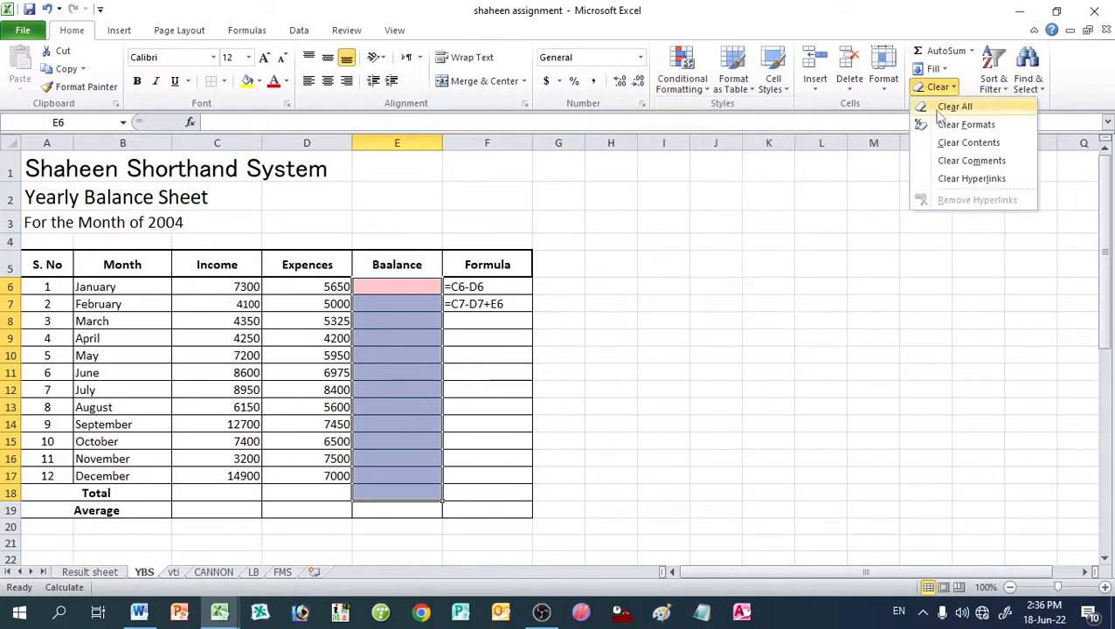
click(945, 106)
click(379, 283)
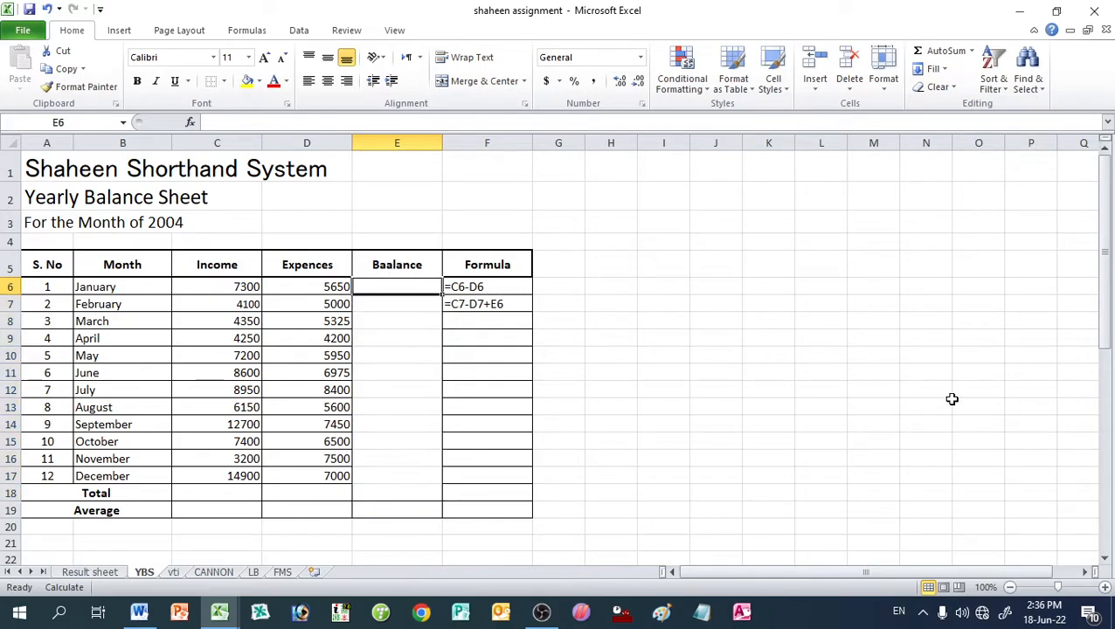
Step: Calculate January's balance in E6 with the formula =C6-D6
text(=)
key(Left)
key(Left)
text(-)
key(Left)
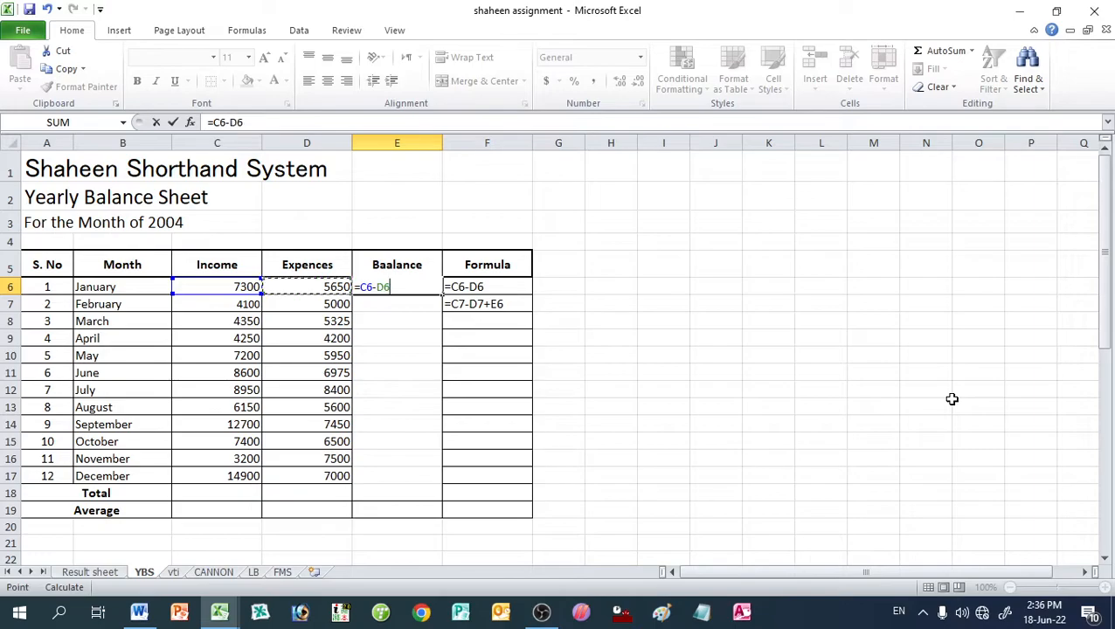
key(Return)
key(Up)
key(Left)
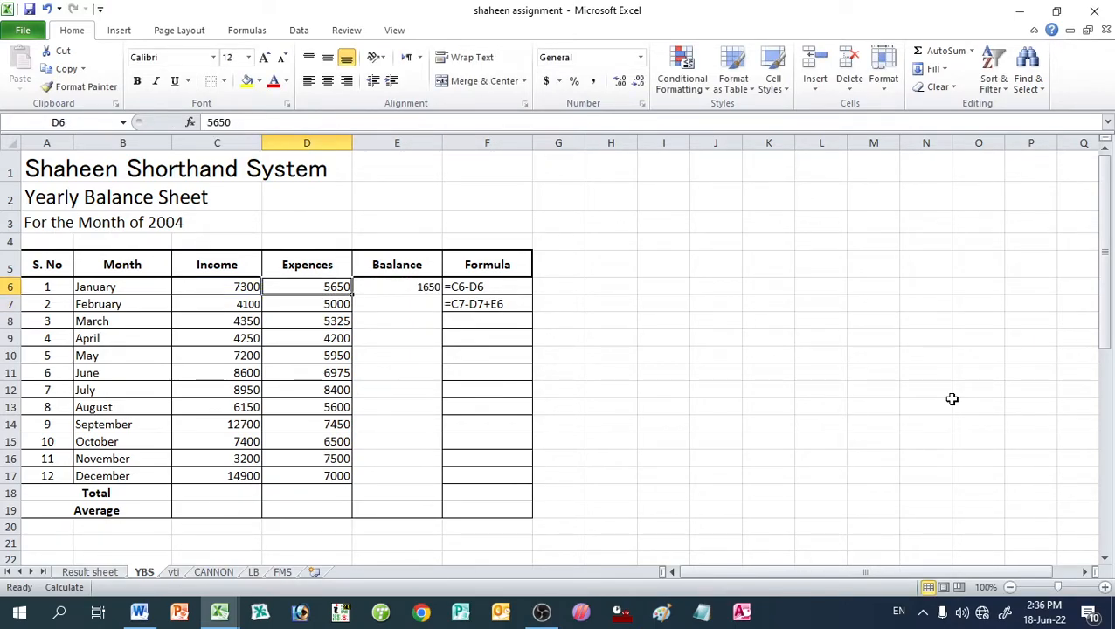
key(Right)
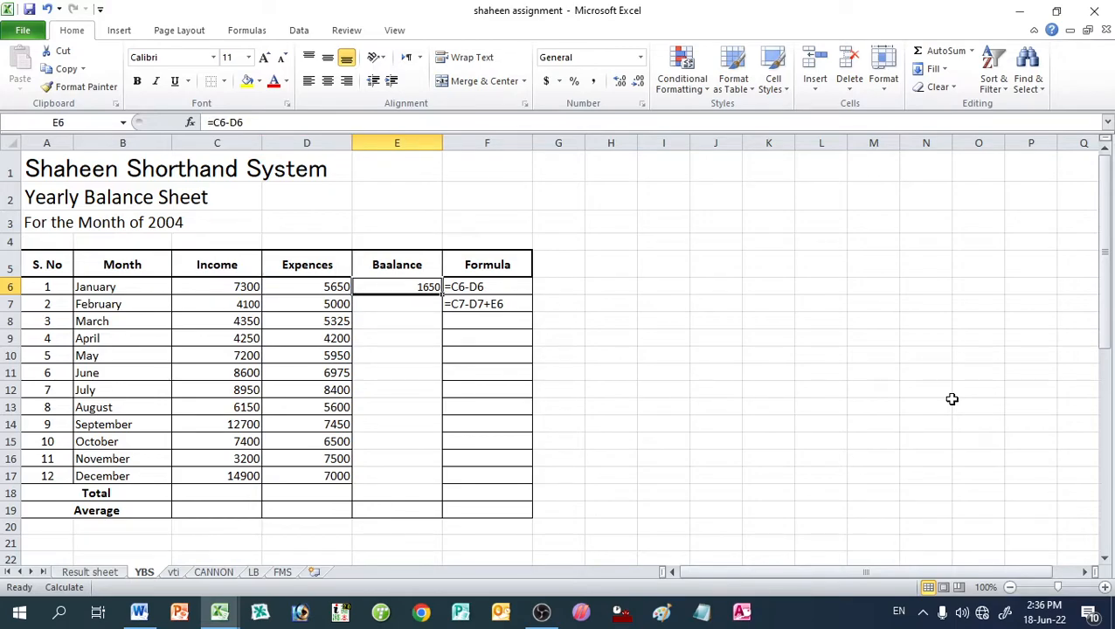
Step: Calculate February's running balance in E7 with the formula =C7-D7+E6
key(Down)
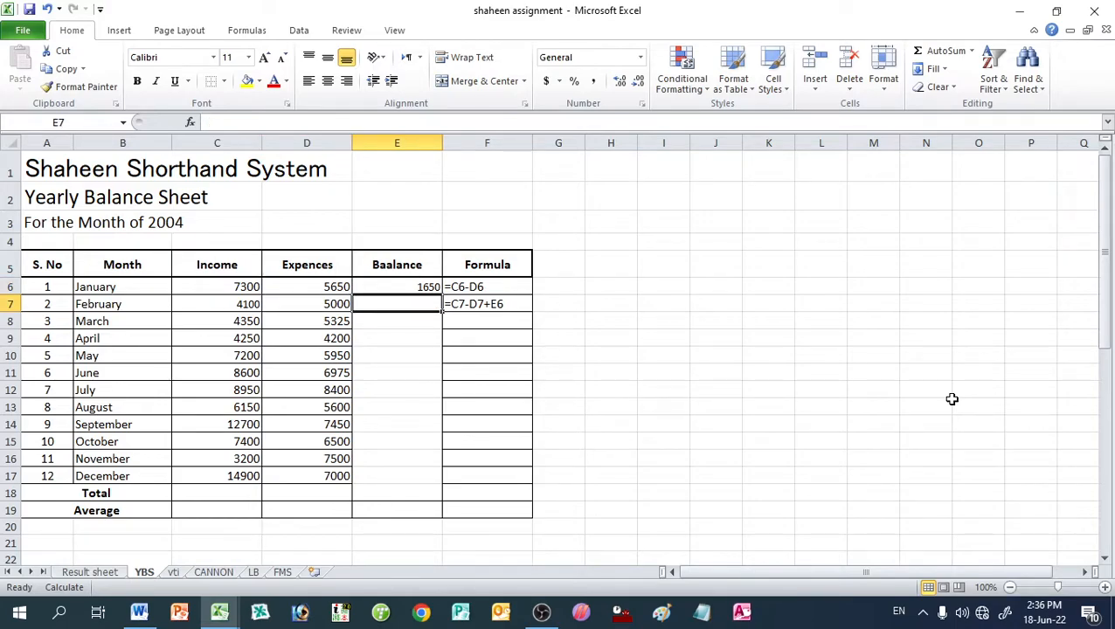
text(=C7)
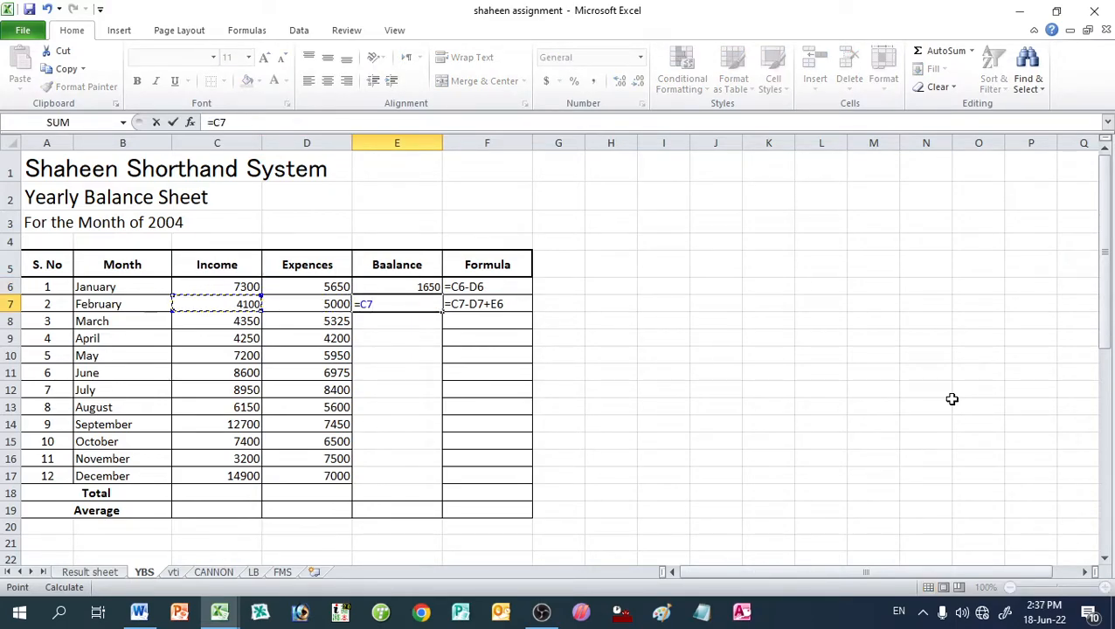
text(-D7+)
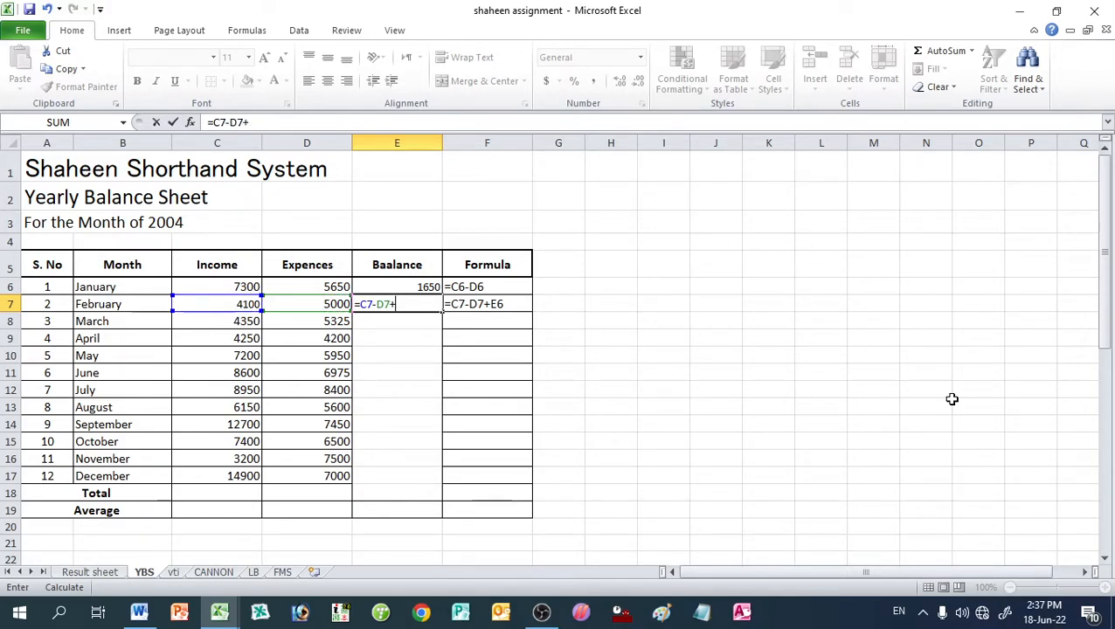
key(Up)
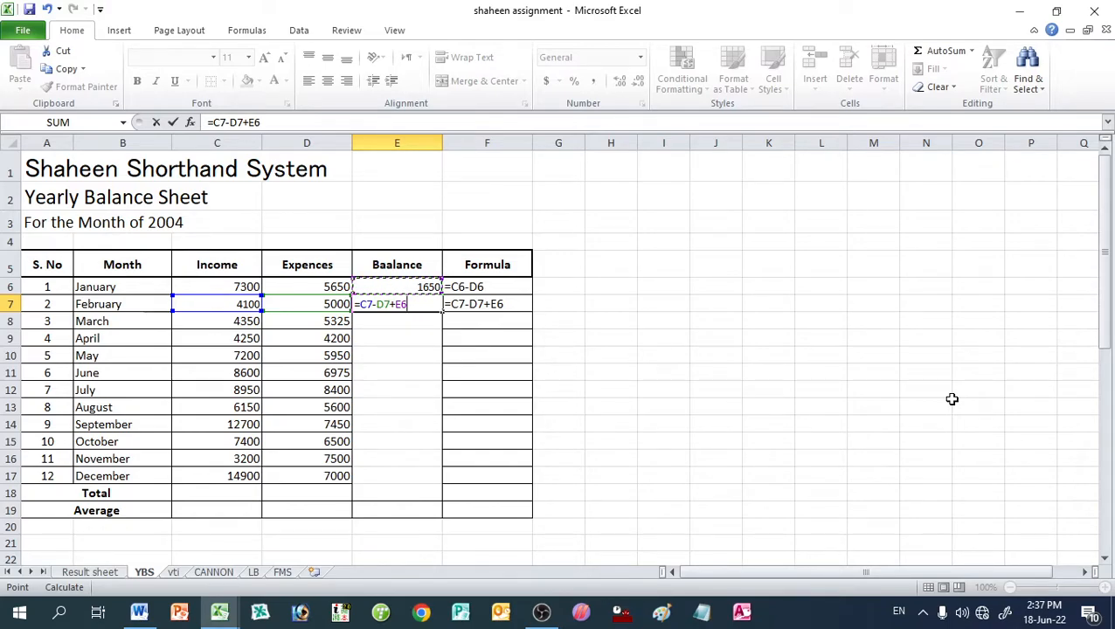
key(Return)
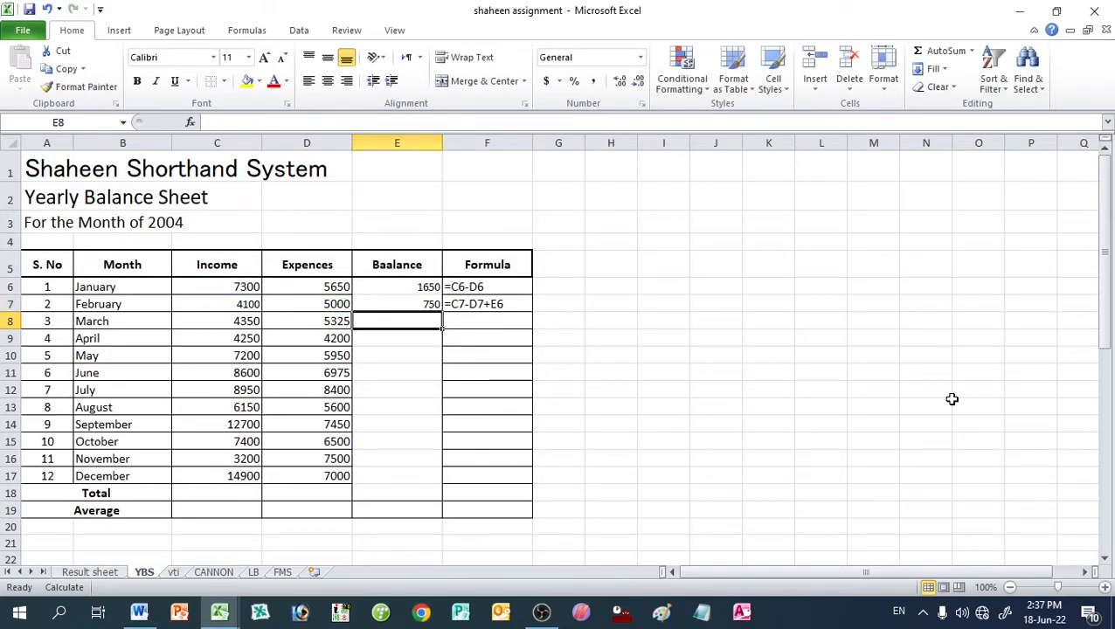
key(Up)
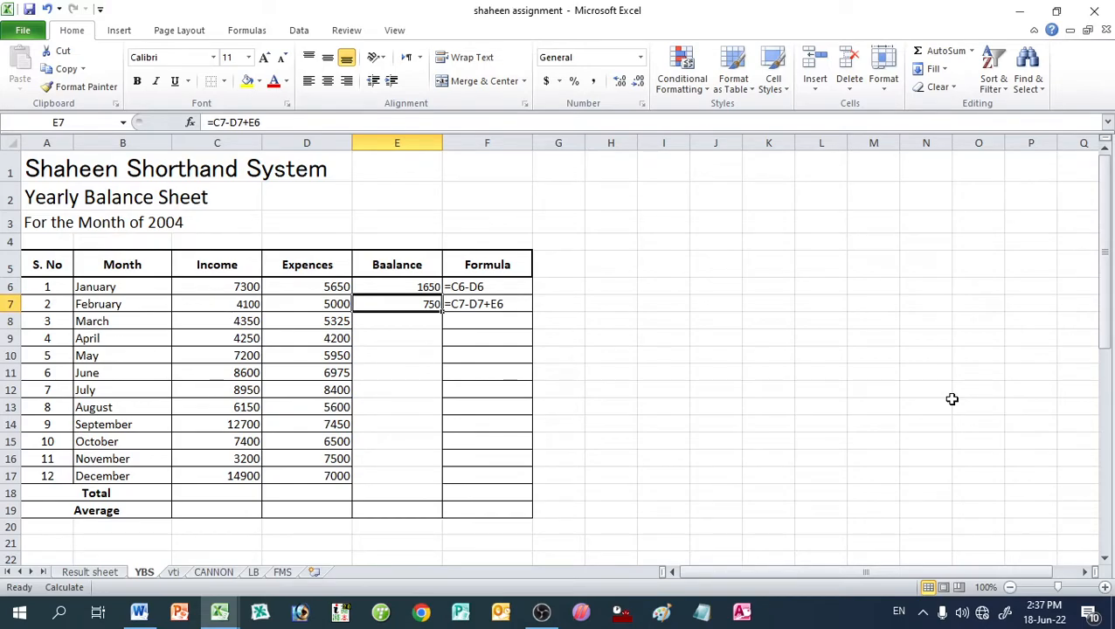
Step: Try to calculate March's balance in E8 with the formula =C8-D8+E8
key(Down)
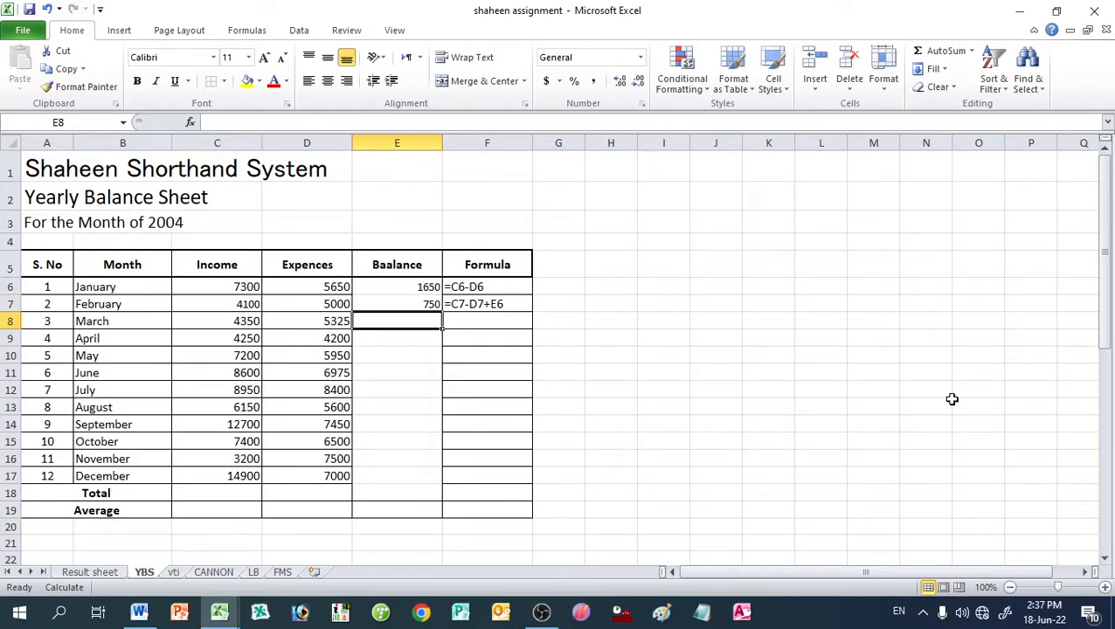
text(=)
key(Left)
key(Left)
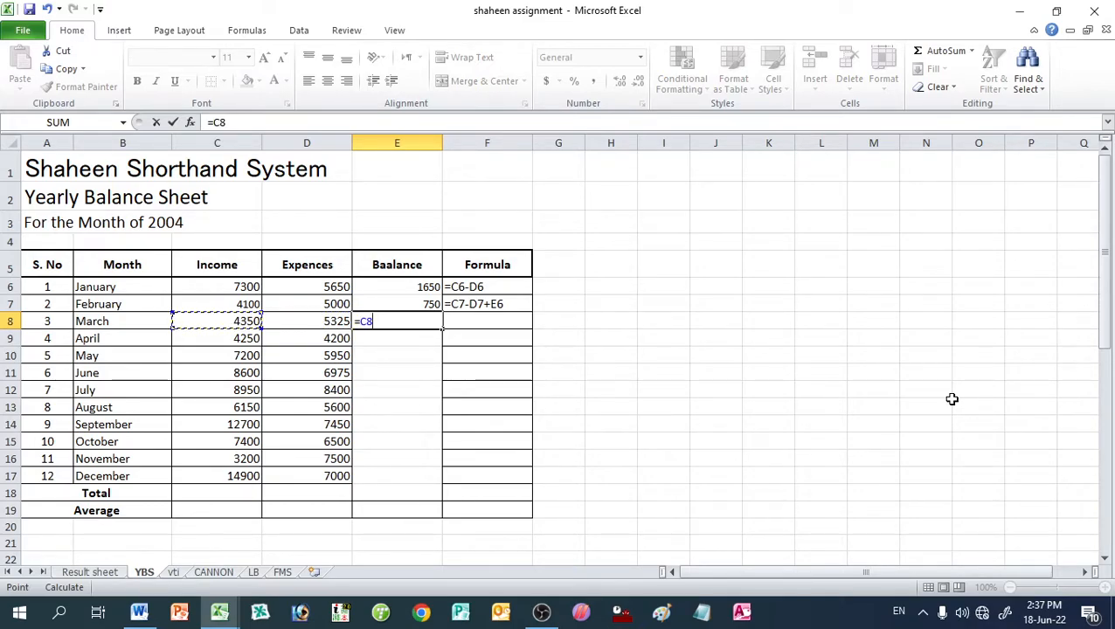
key(Left)
key(Right)
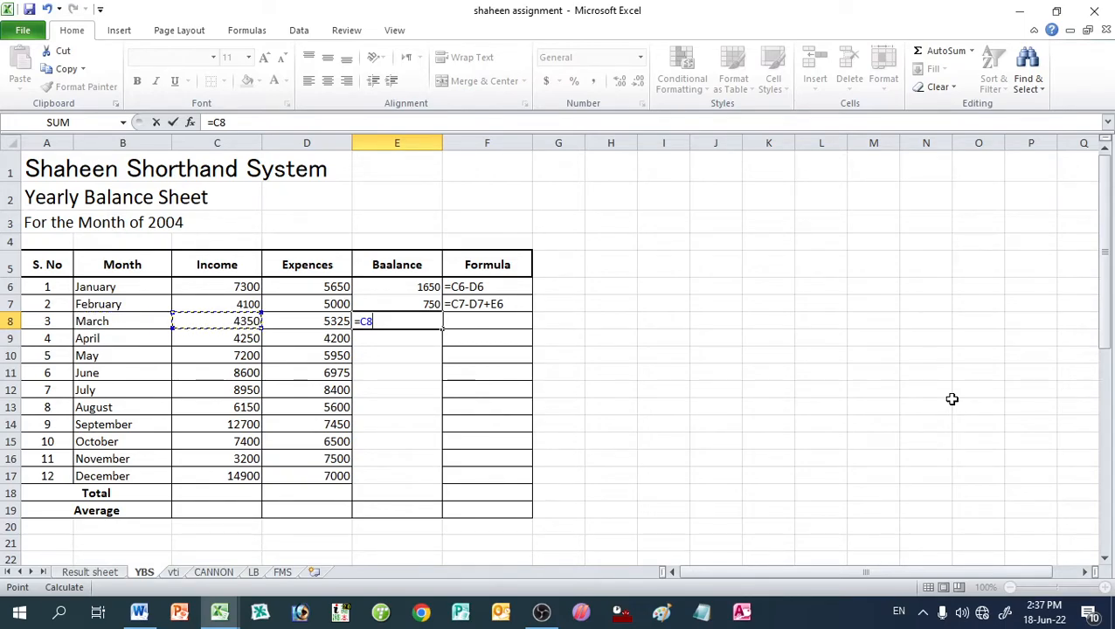
text(-)
key(Left)
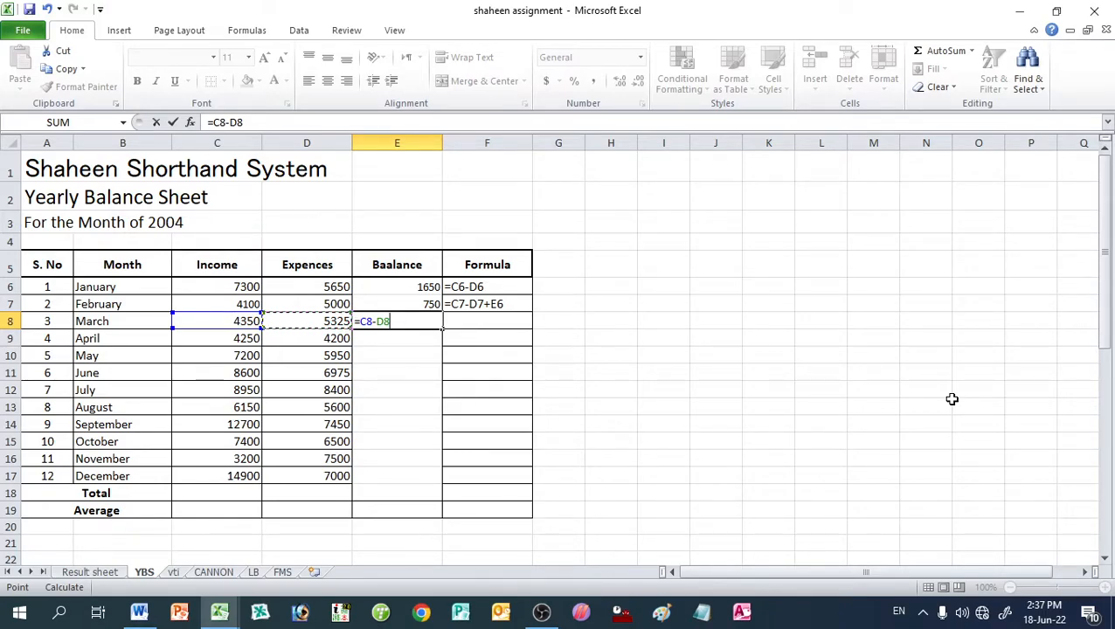
text(+)
key(Up)
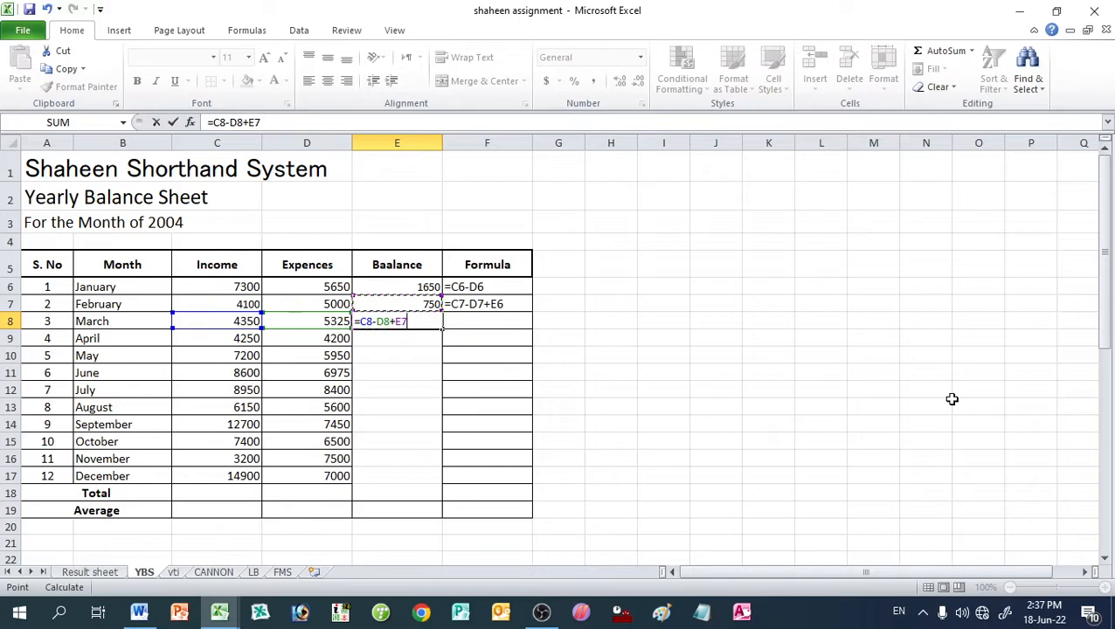
key(Up)
key(Down)
key(Down)
key(Return)
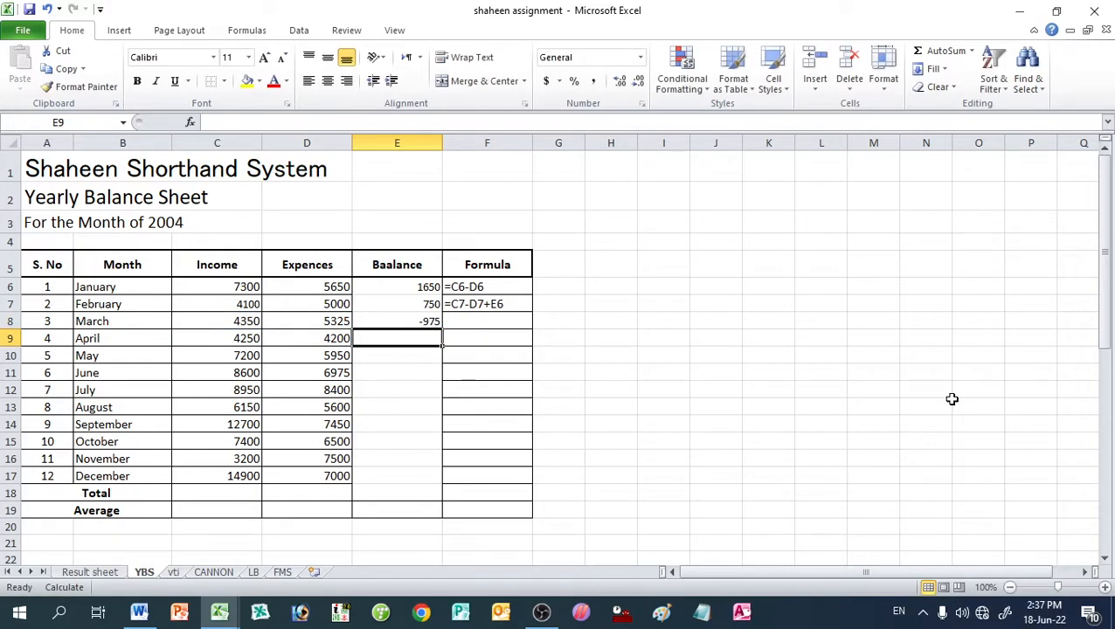
Step: Fill March's balance formula down from E8 to E19, and clear the copies in E18:E19
key(Up)
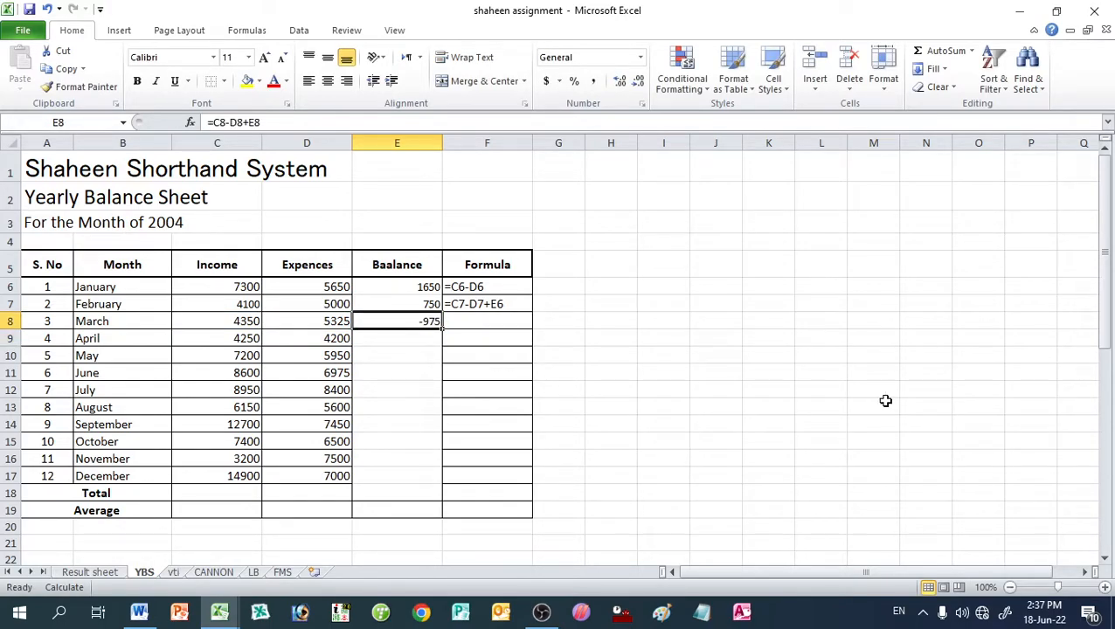
drag(443, 327, 406, 524)
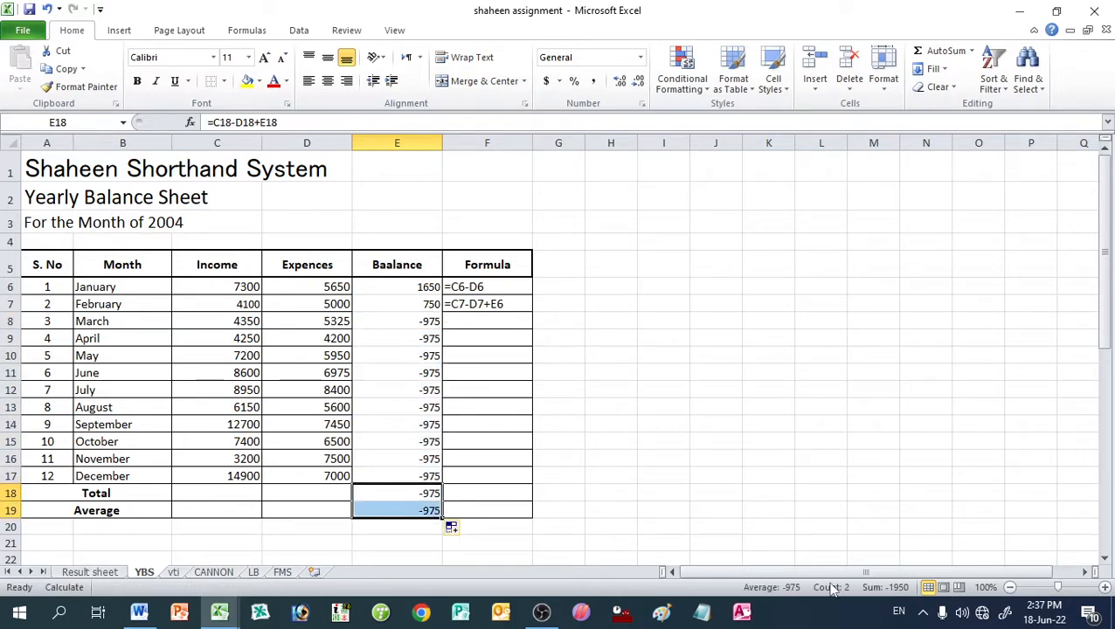
key(Delete)
key(Up)
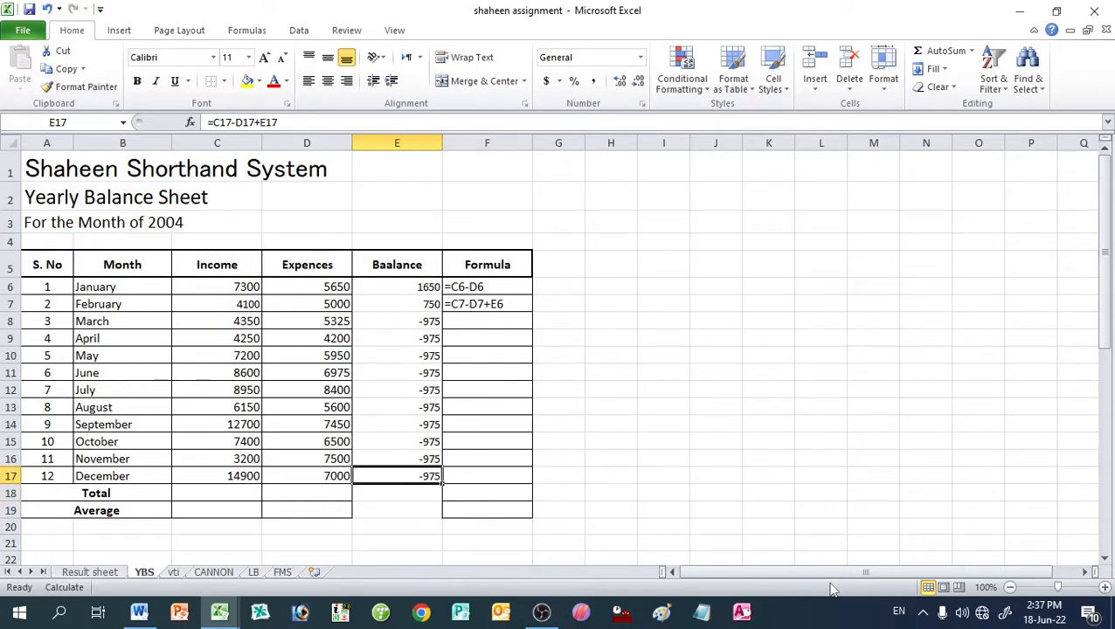
Step: Recalculate the worksheet to refresh the filled balance formulas and re-check the cells at November and December
key(F9)
key(Return)
key(Up)
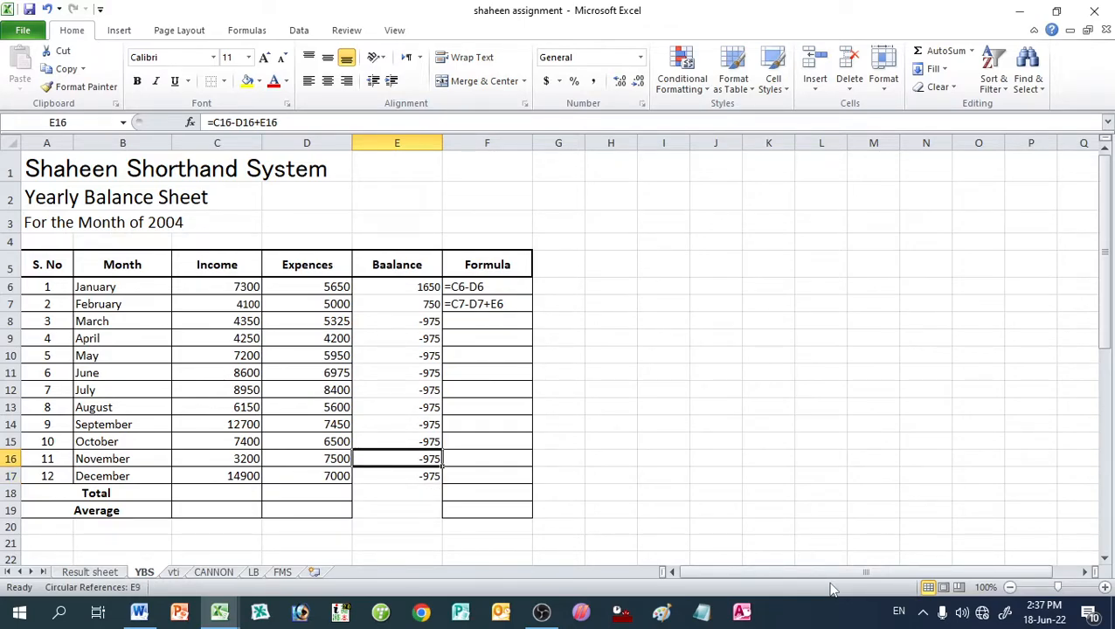
Step: Clear the faulty balance formulas from March to December in E8:E17
key(Up)
key(Up)
key(Up)
key(Up)
key(Up)
key(Up)
key(Up)
key(Up)
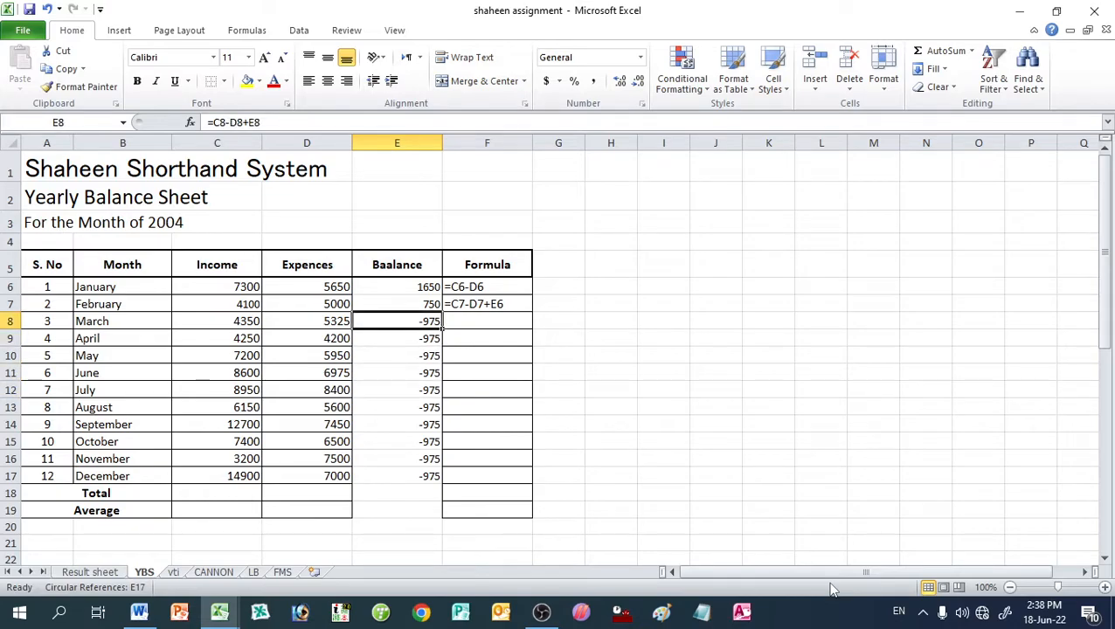
key(shift+Down)
key(shift+Down)
key(shift+Down)
key(shift+Down)
key(shift+Down)
key(shift+Down)
key(shift+Down)
key(shift+Down)
key(shift+Down)
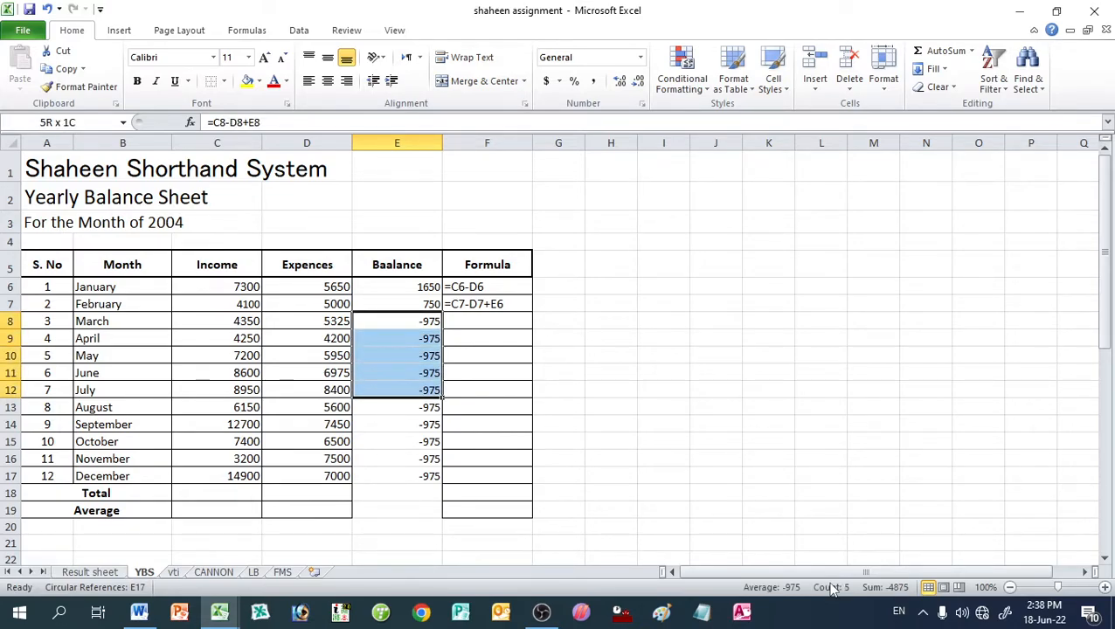
key(Delete)
Step: Fill February's balance formula from E7 down to December in E17
key(Up)
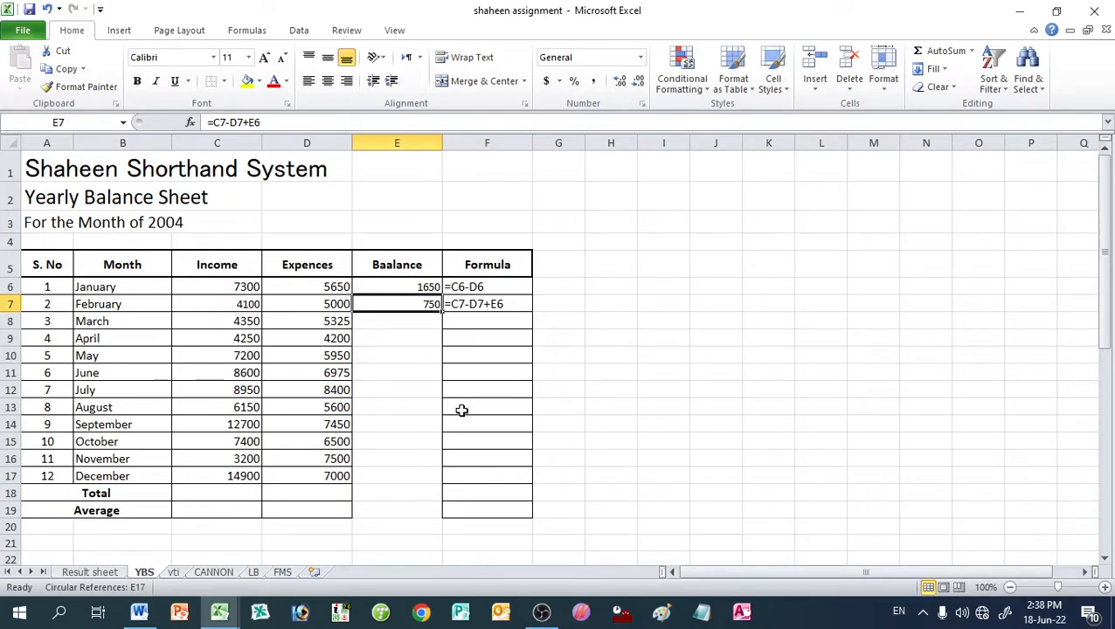
drag(441, 312, 444, 486)
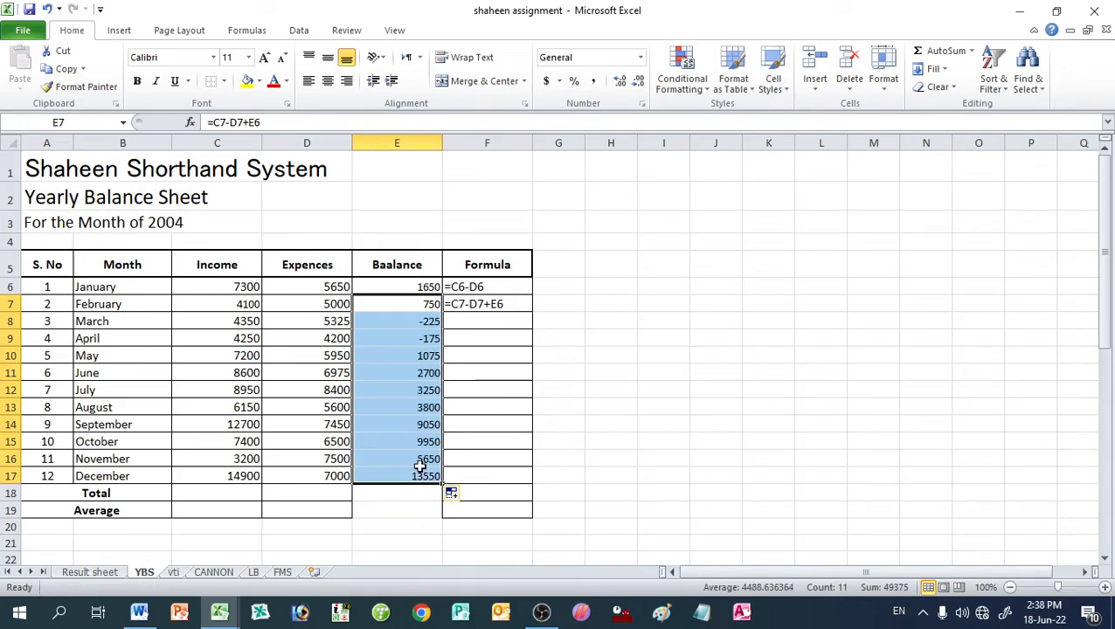
click(412, 473)
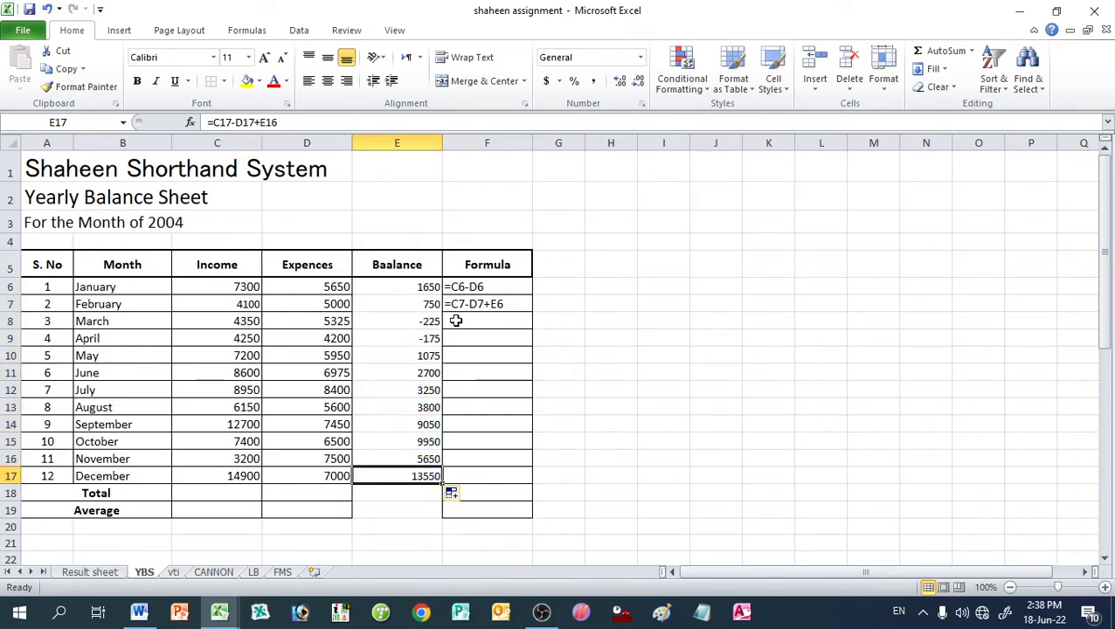
Step: Delete the sample formulas in F6:F8 and check the January and December balance formulas
drag(457, 288, 464, 332)
key(Delete)
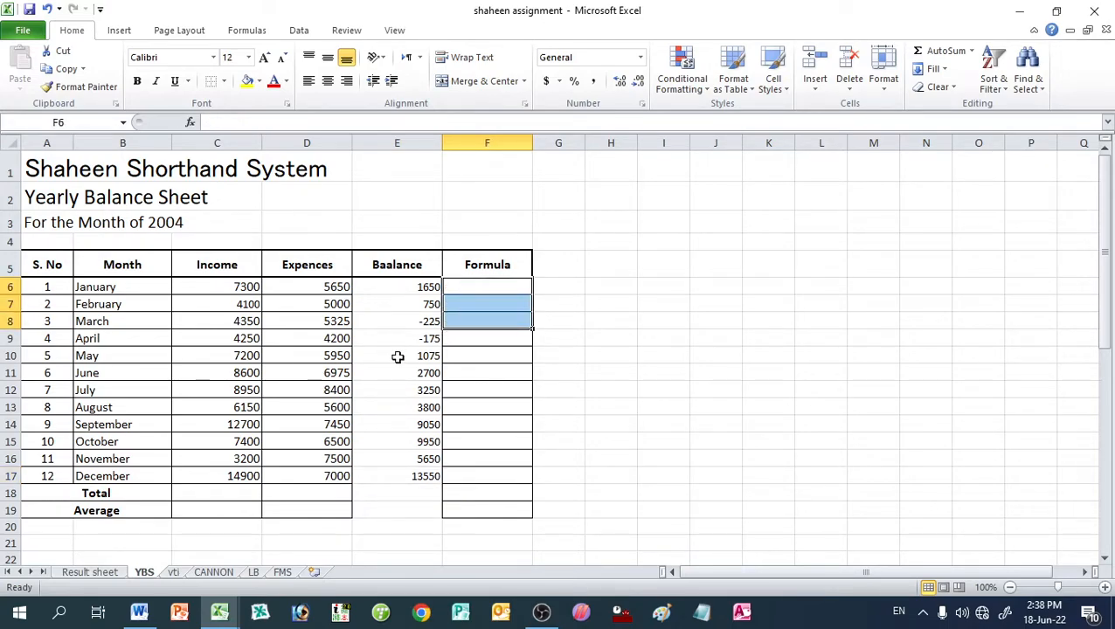
click(368, 352)
click(398, 281)
click(398, 477)
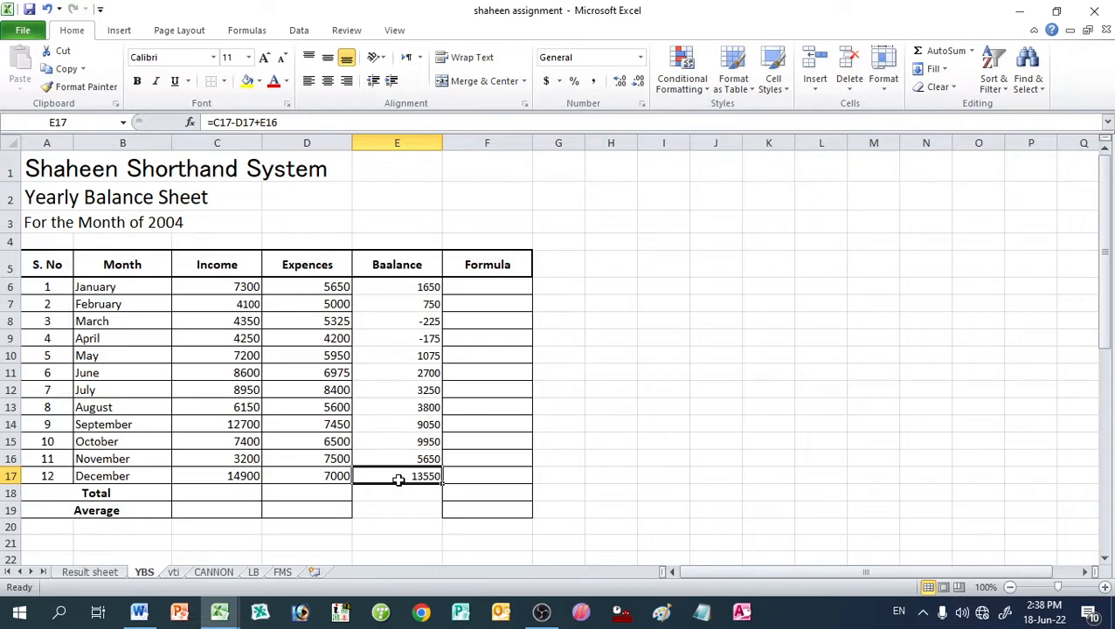
click(227, 491)
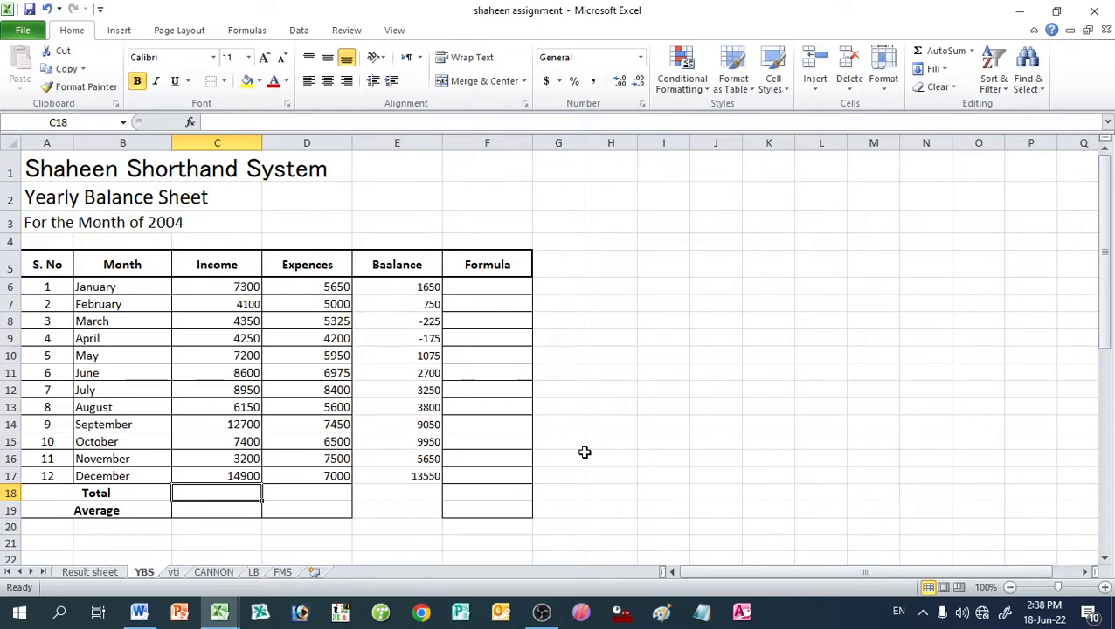
text(=sum)
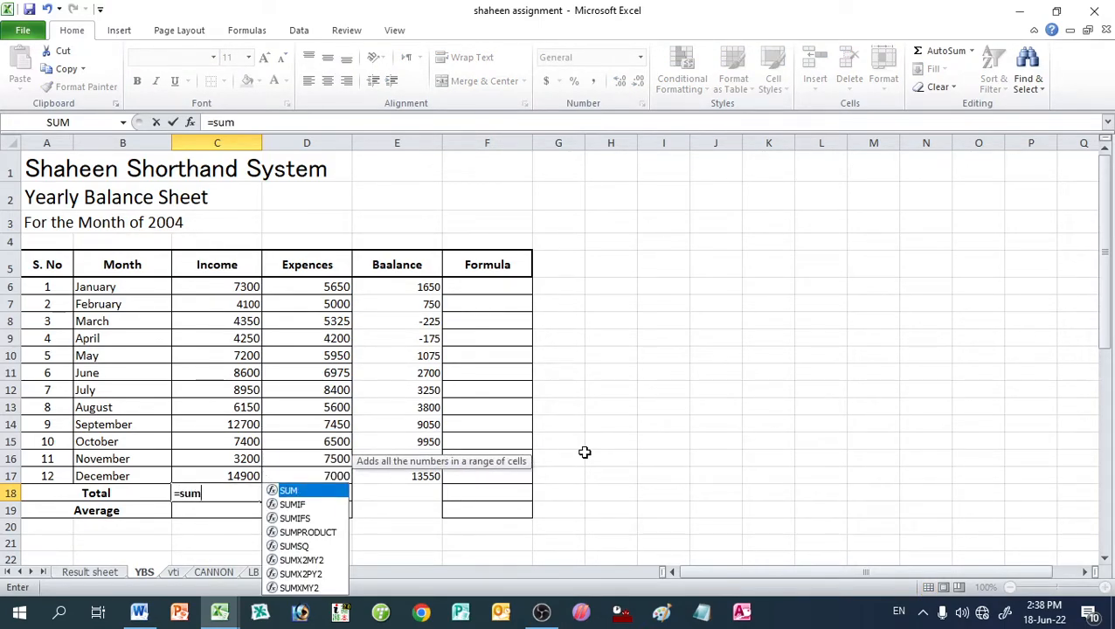
text(()
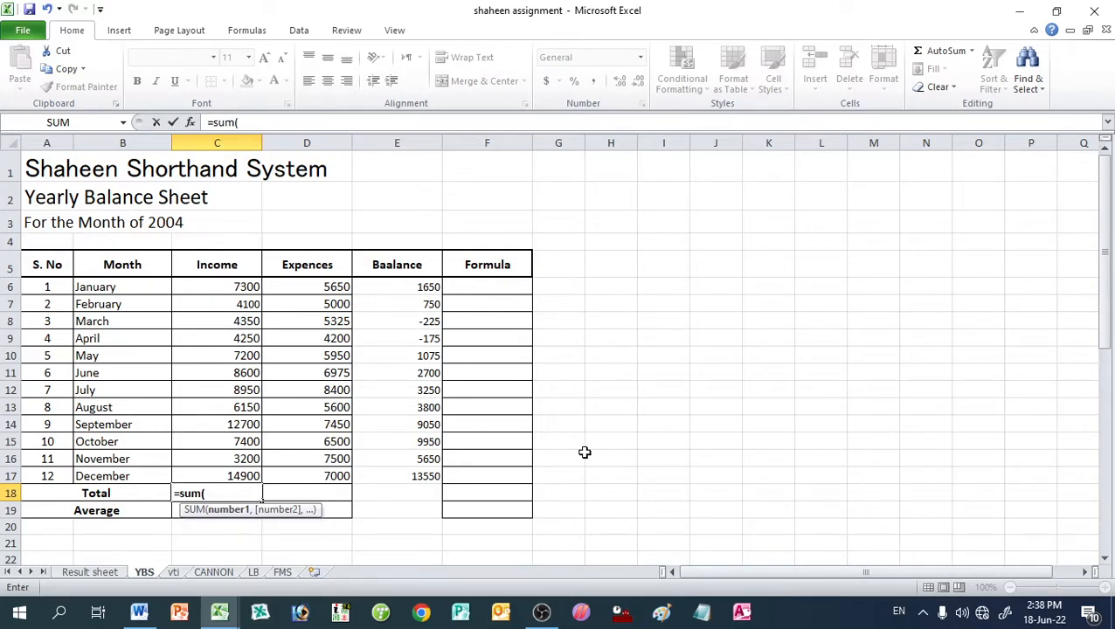
key(Up)
key(Up)
key(Up)
key(Up)
key(Up)
key(Up)
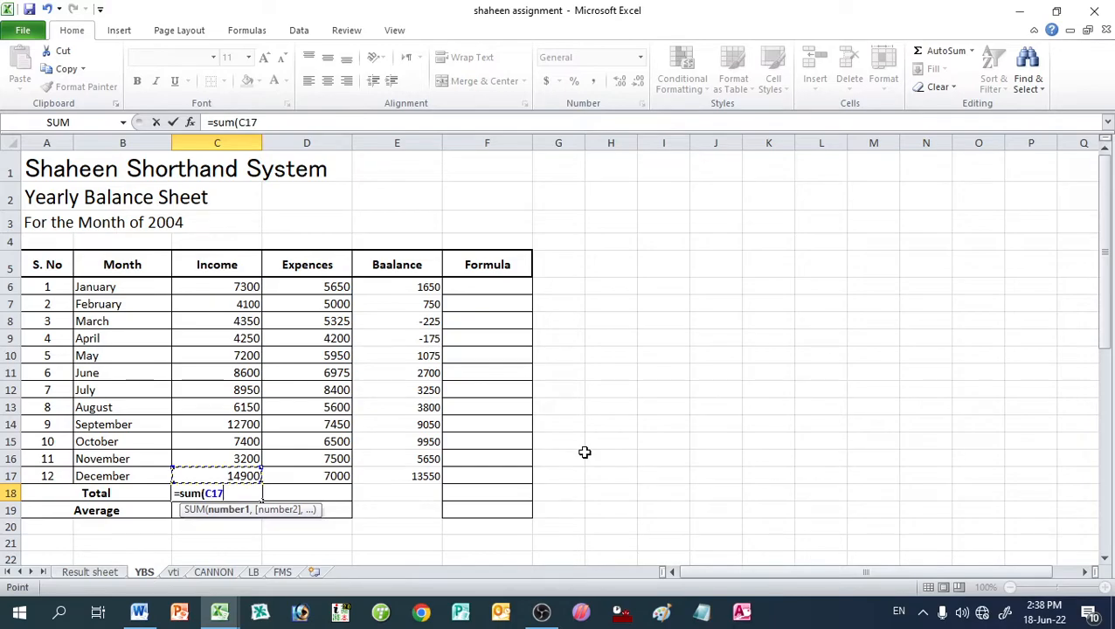
key(Up)
key(Up)
key(Up)
key(Up)
key(Up)
key(Up)
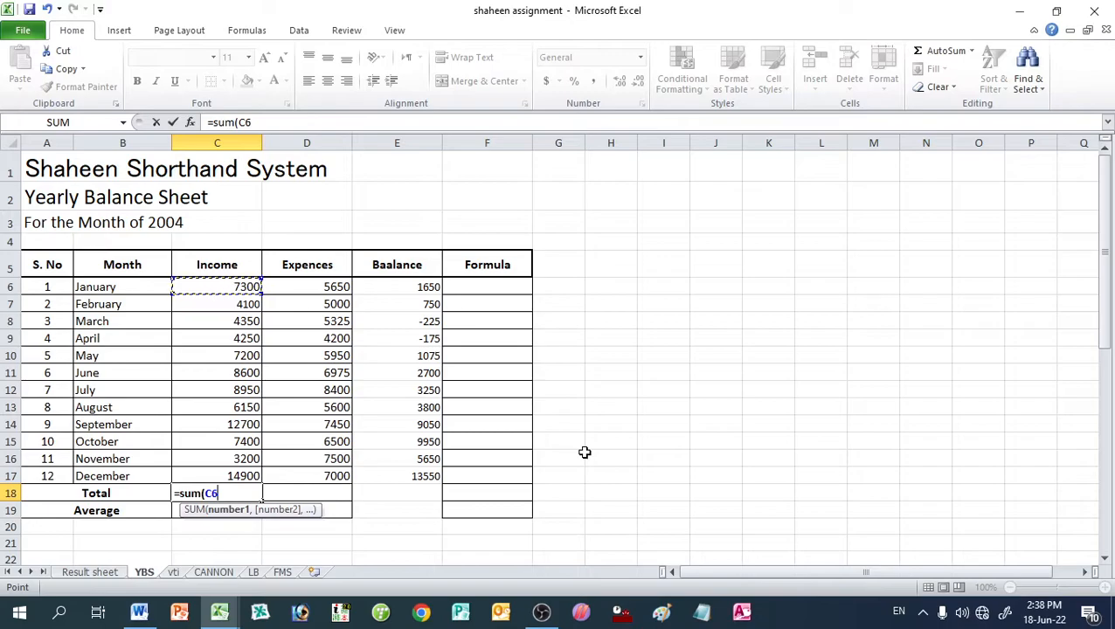
key(F8)
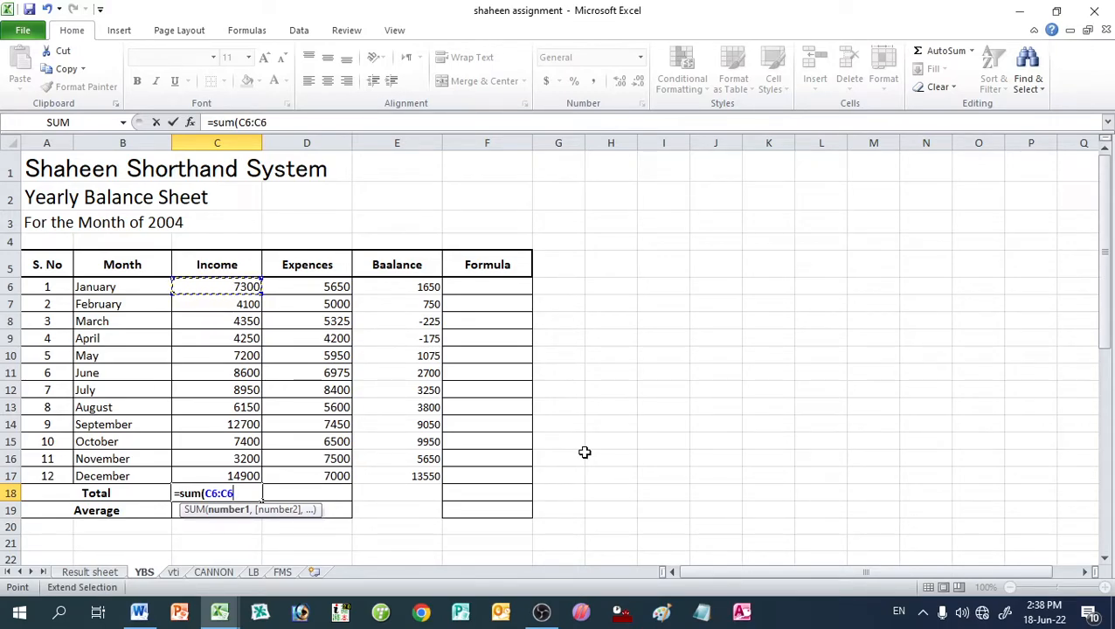
key(BackSpace)
key(BackSpace)
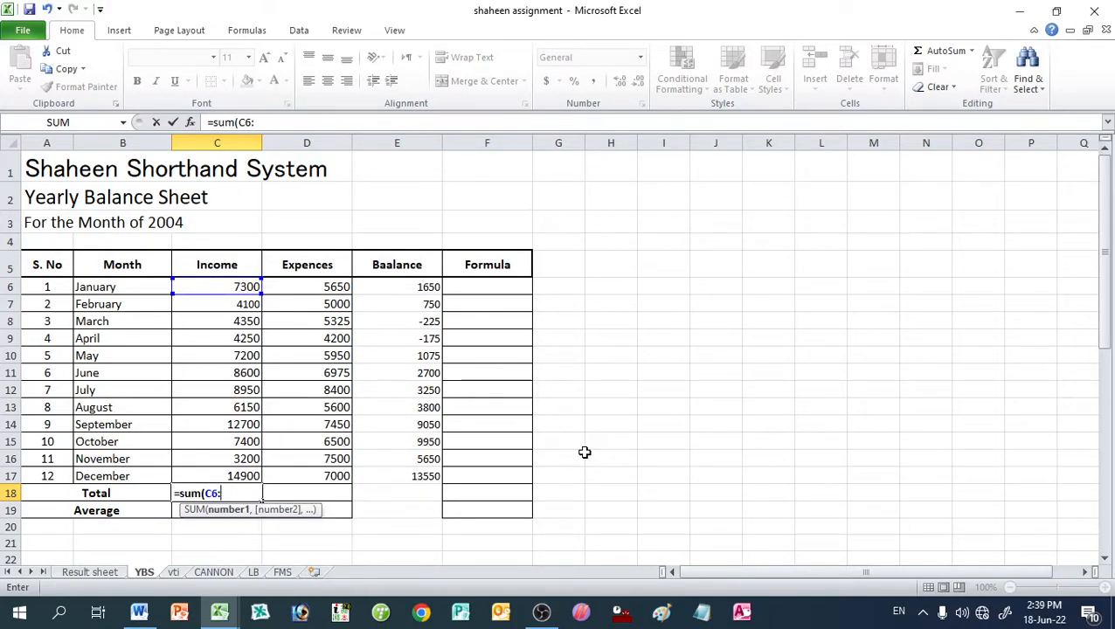
key(Escape)
Step: Total the yearly income in C18 with a SUM formula over C6:C17
text(=)
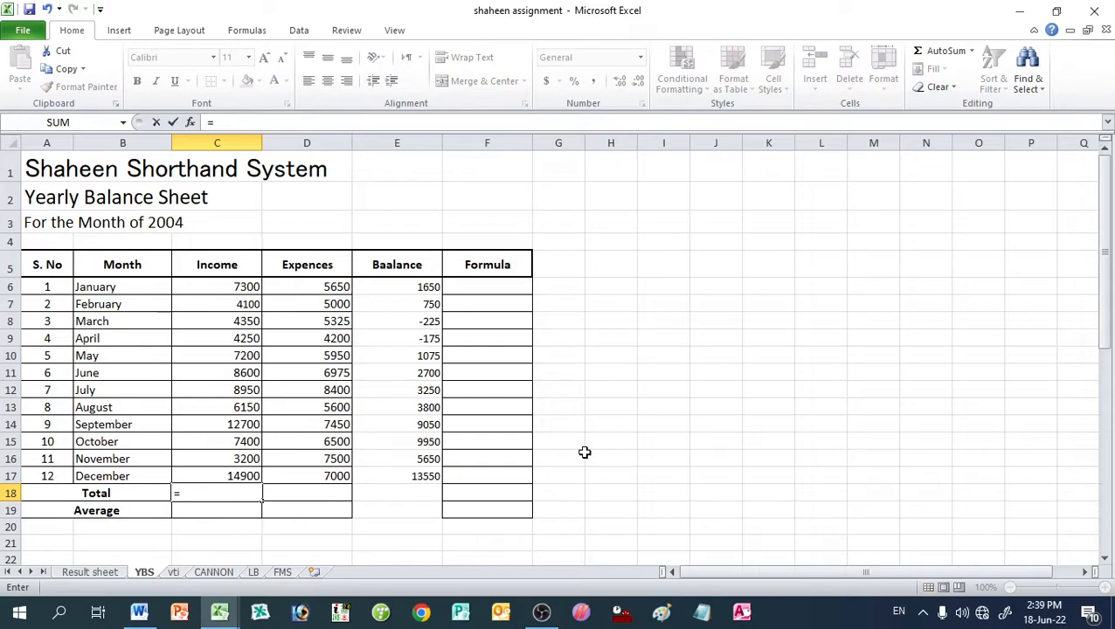
text(sum()
key(Up)
key(Up)
key(Up)
key(Up)
key(Up)
key(Up)
key(Up)
key(Up)
key(Up)
key(Up)
key(Up)
key(Up)
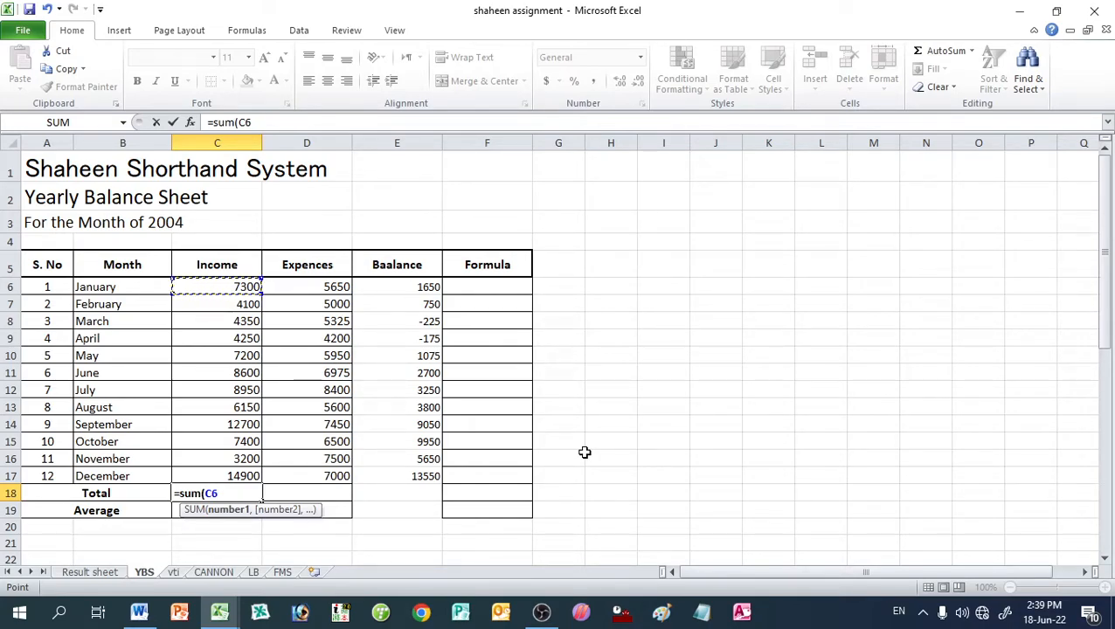
key(F8)
key(Down)
key(Down)
key(Down)
key(Down)
key(Down)
key(Down)
key(Down)
key(Down)
key(Down)
key(Down)
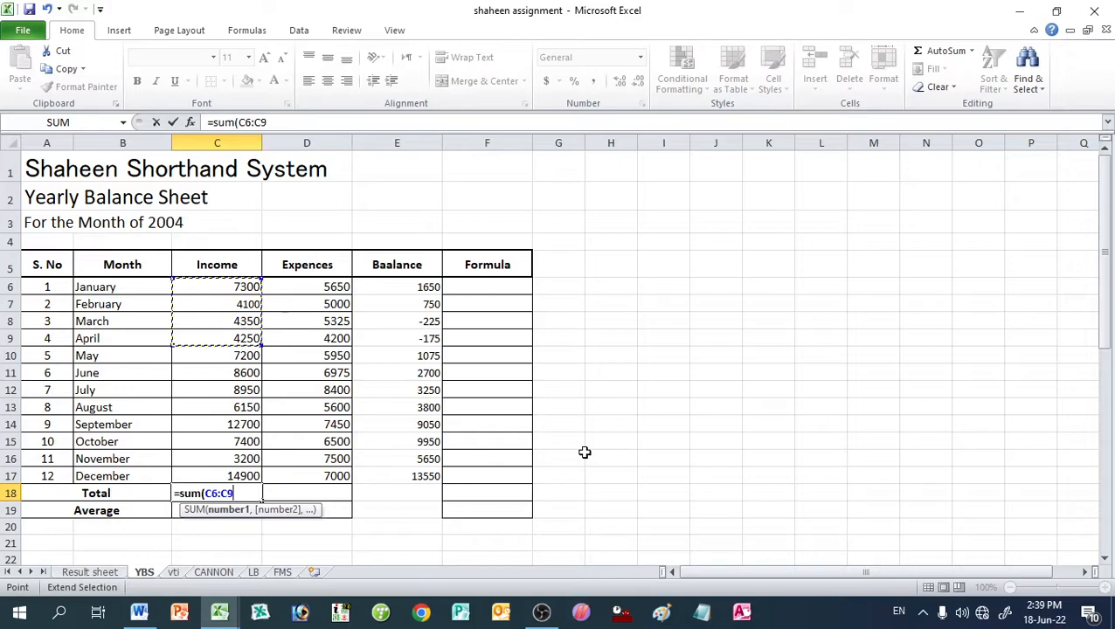
key(Down)
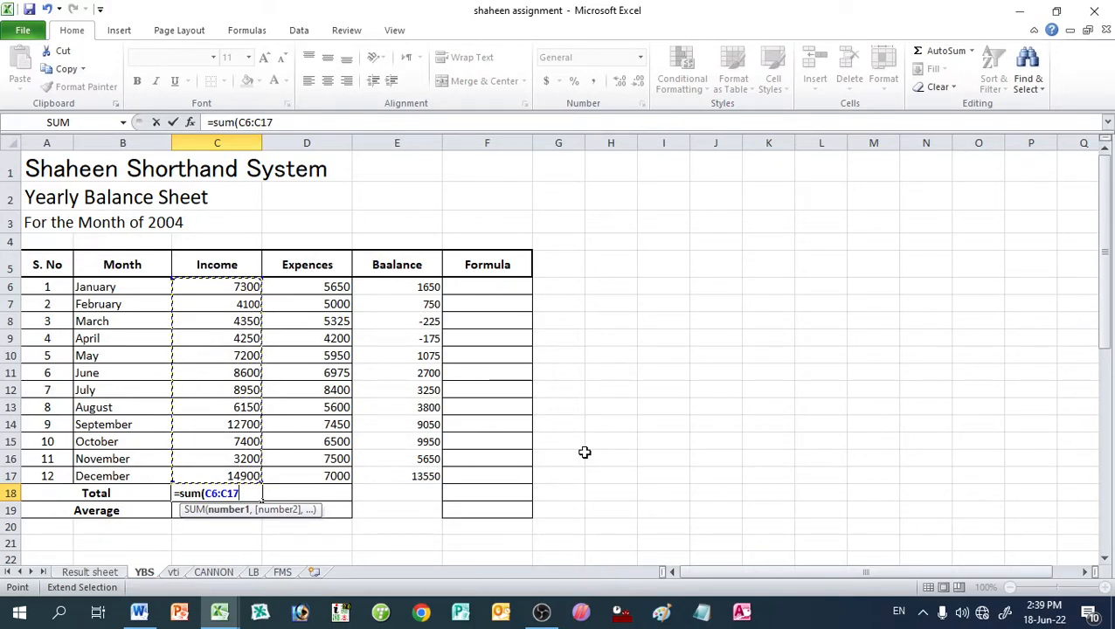
key(Return)
key(Up)
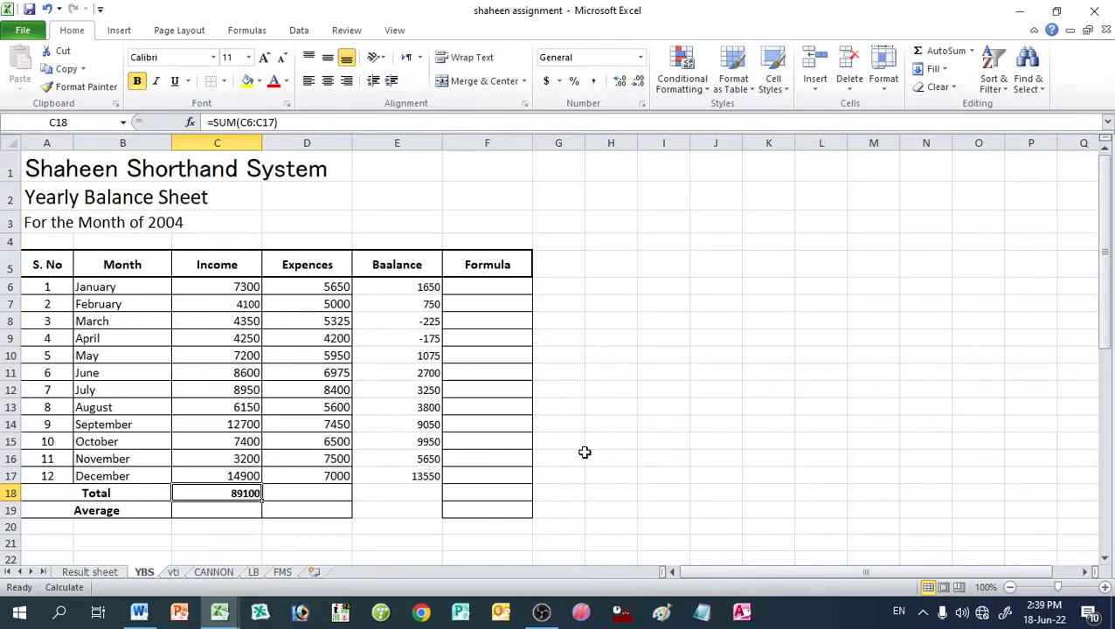
Step: Try a hand-entered SUM of D6:D17 for the expenses total in D18, and clear the cell
key(Right)
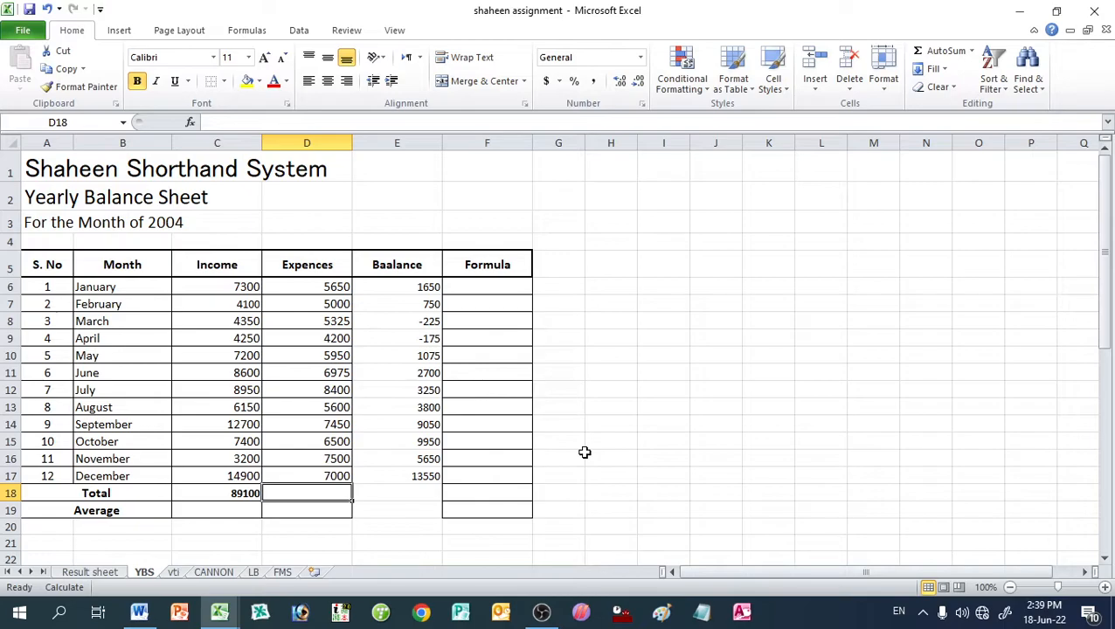
text(=)
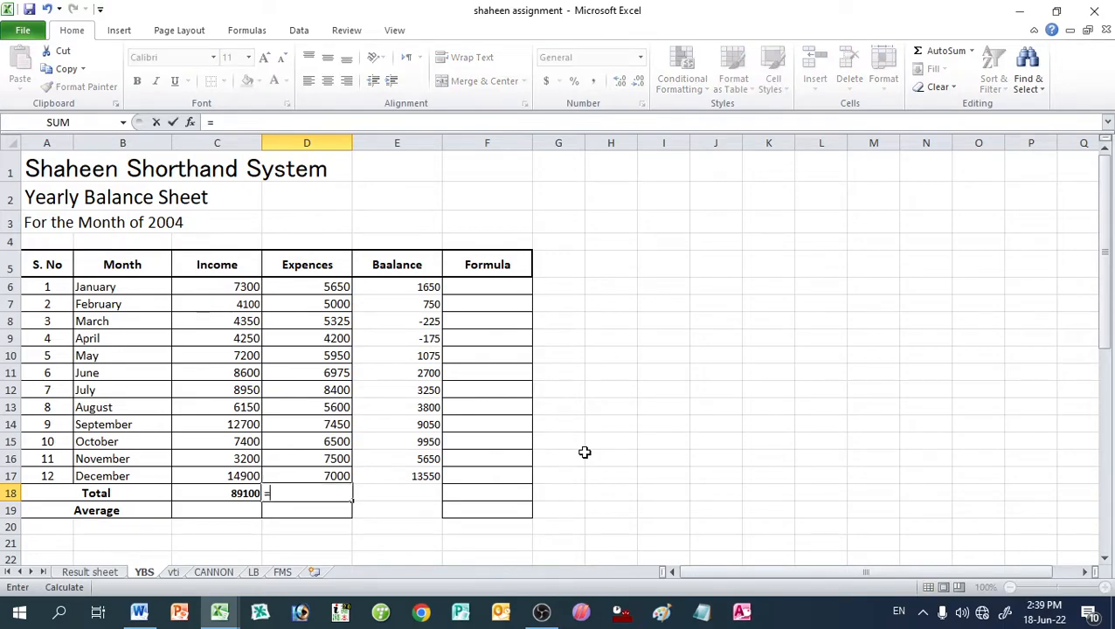
text(sum)
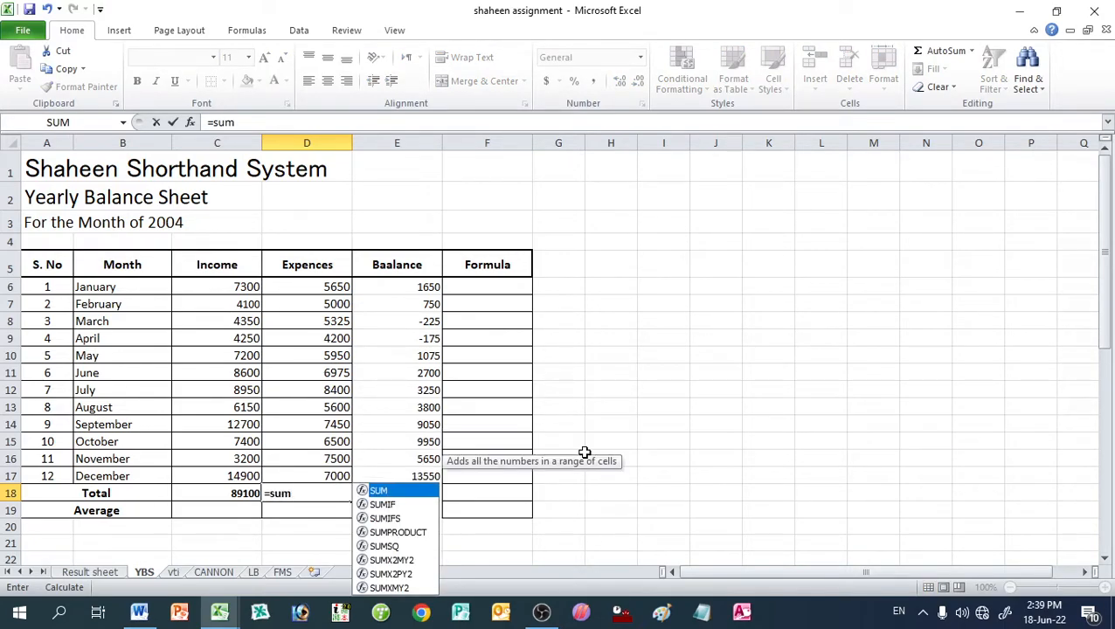
text(()
key(Up)
key(Up)
key(Up)
key(Up)
key(Up)
key(Up)
key(Up)
key(Up)
key(Up)
key(Up)
key(Up)
key(Up)
key(F8)
key(Down)
key(Down)
key(Down)
key(Down)
key(Down)
key(Down)
key(Down)
key(Down)
key(Down)
key(Down)
key(Down)
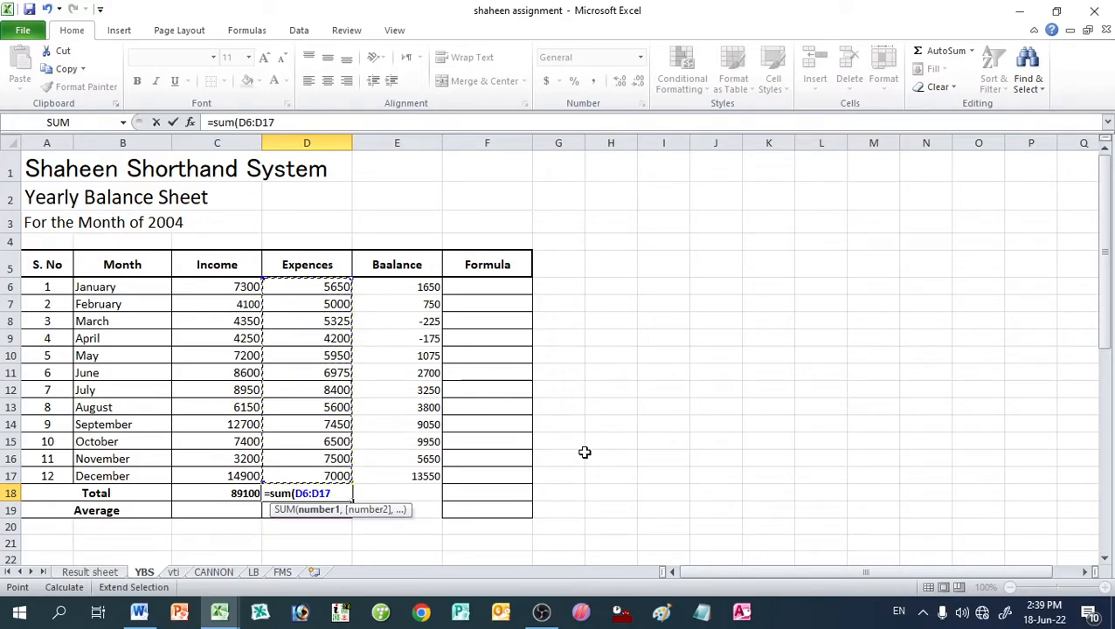
key(ctrl+Return)
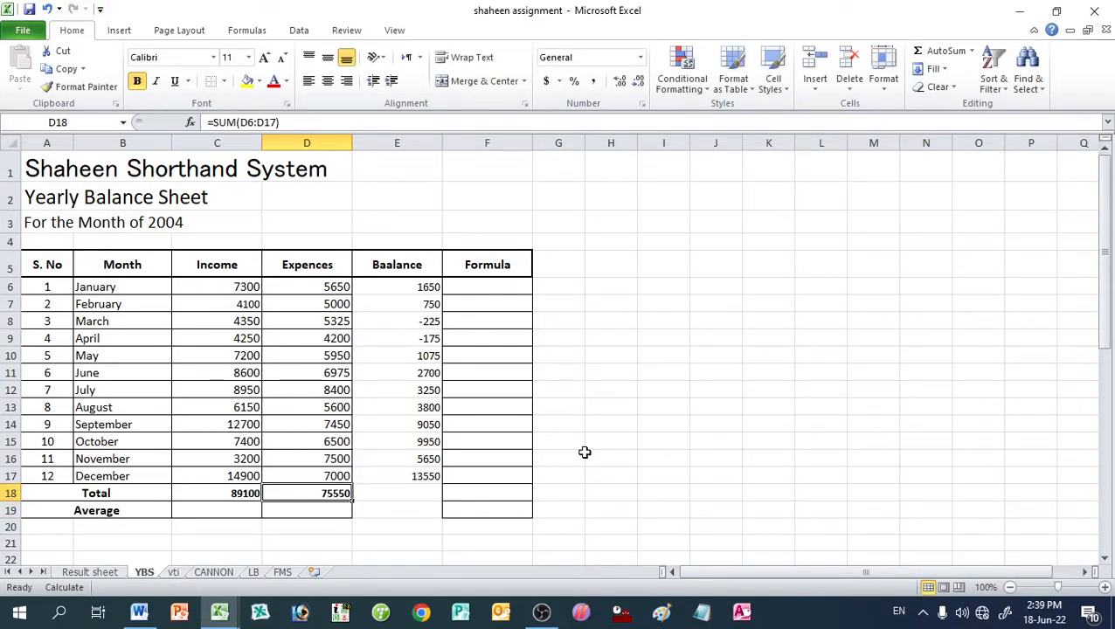
key(Delete)
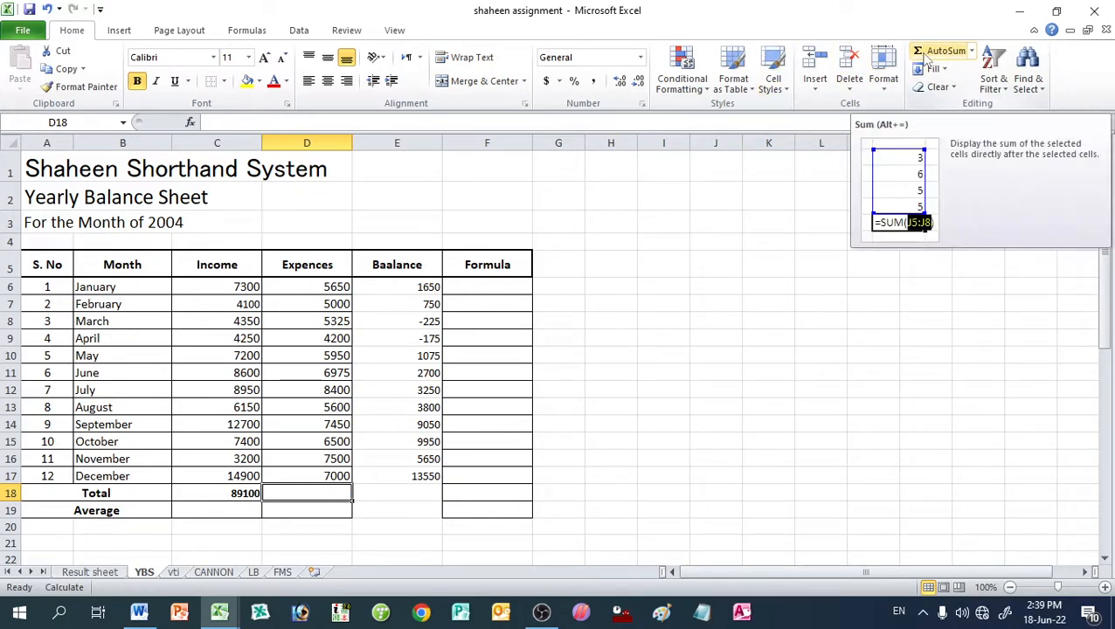
Step: Try AutoSum over D6:D17 in D18 and clear the result
click(924, 57)
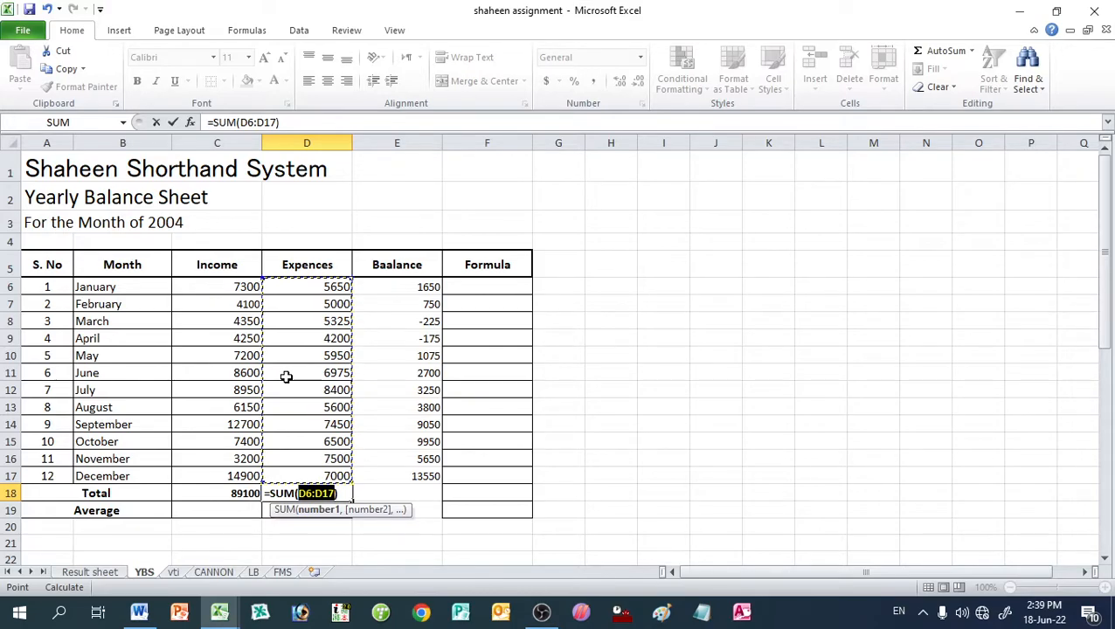
key(ctrl+Return)
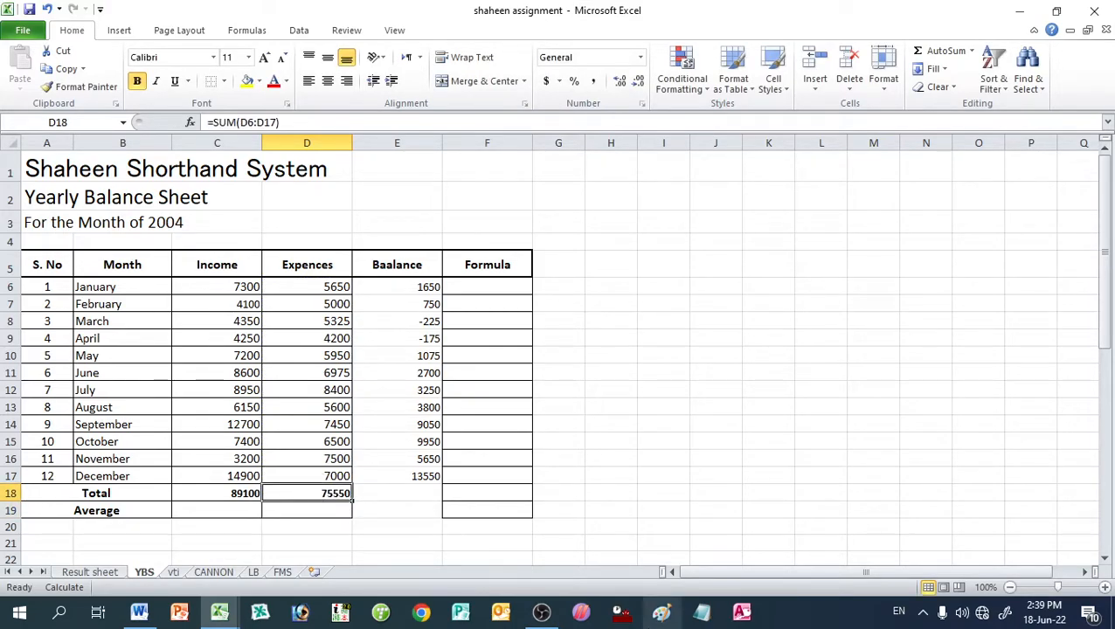
key(Delete)
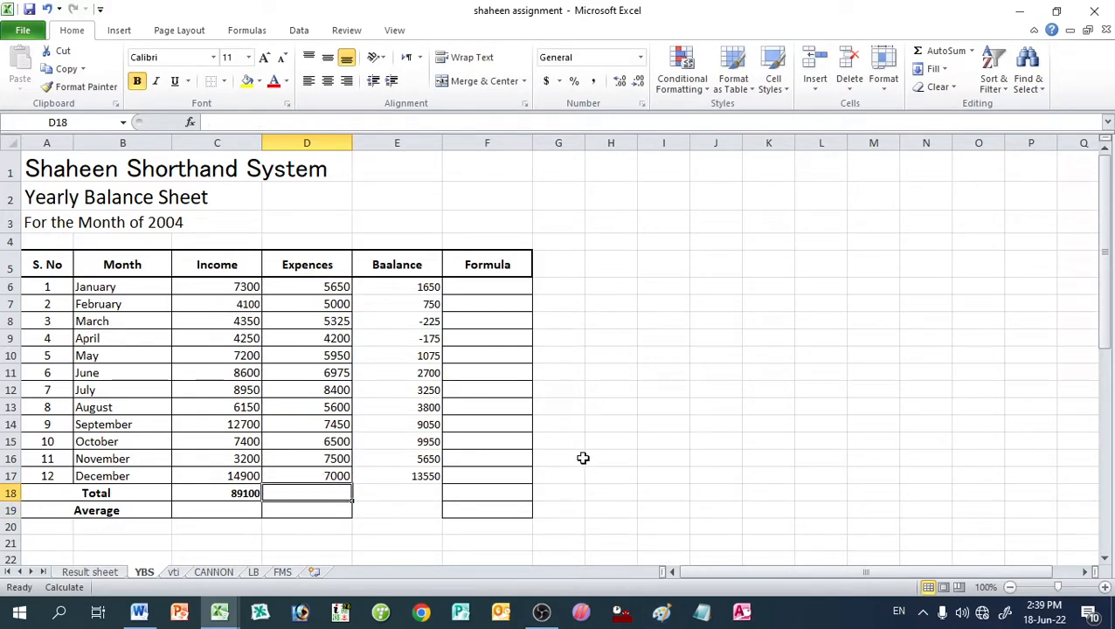
Step: Total the yearly expenses in D18 using AutoSum over D6:D17
click(311, 519)
click(313, 495)
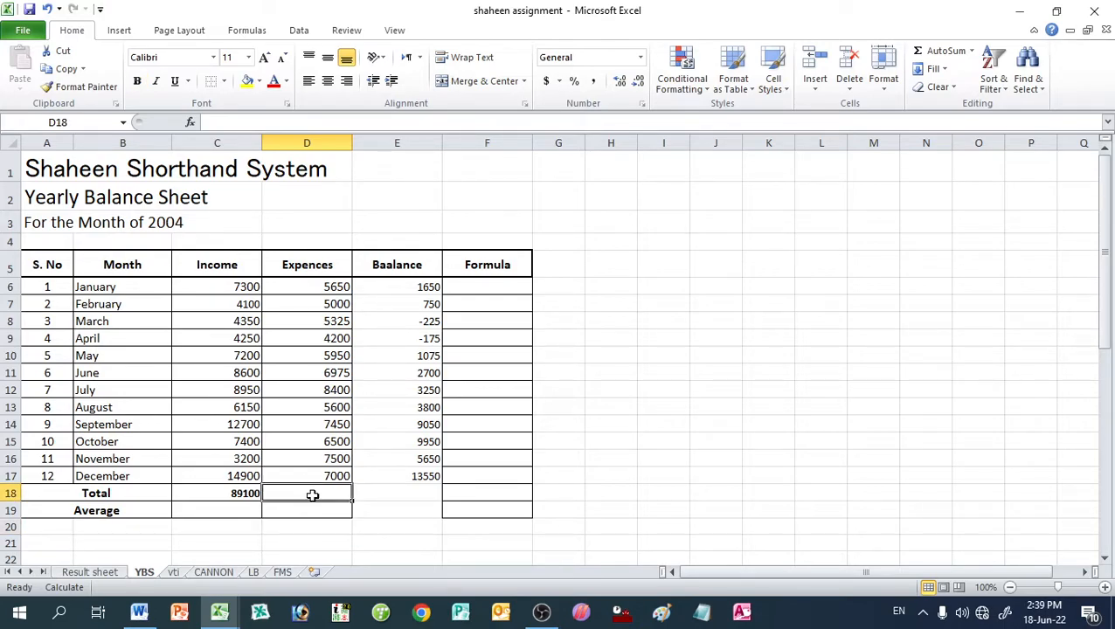
click(716, 456)
click(323, 487)
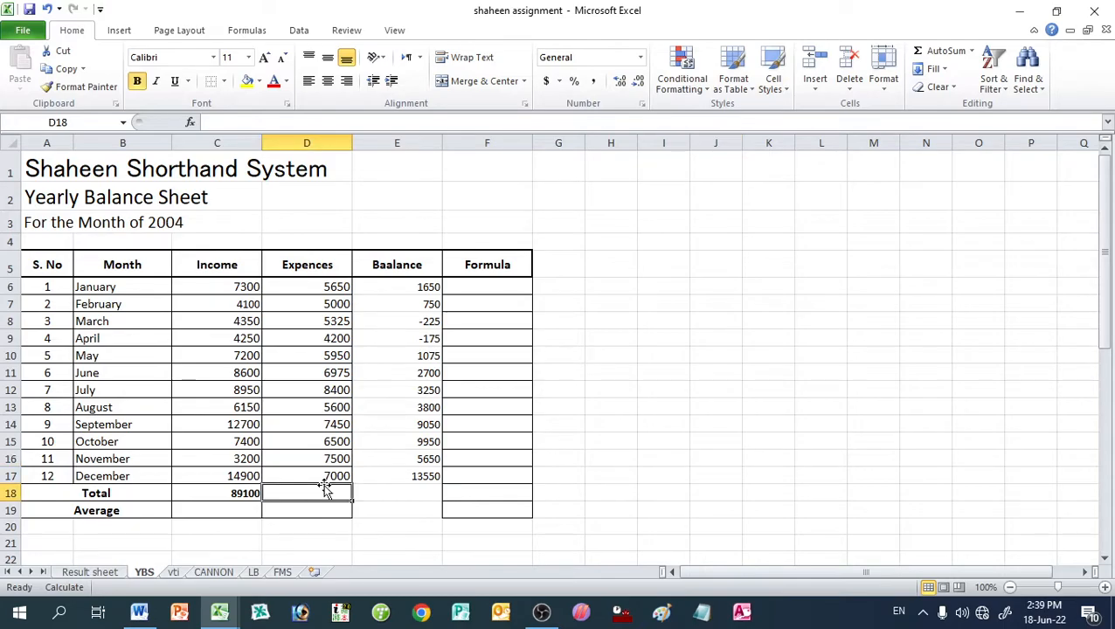
click(919, 52)
key(Return)
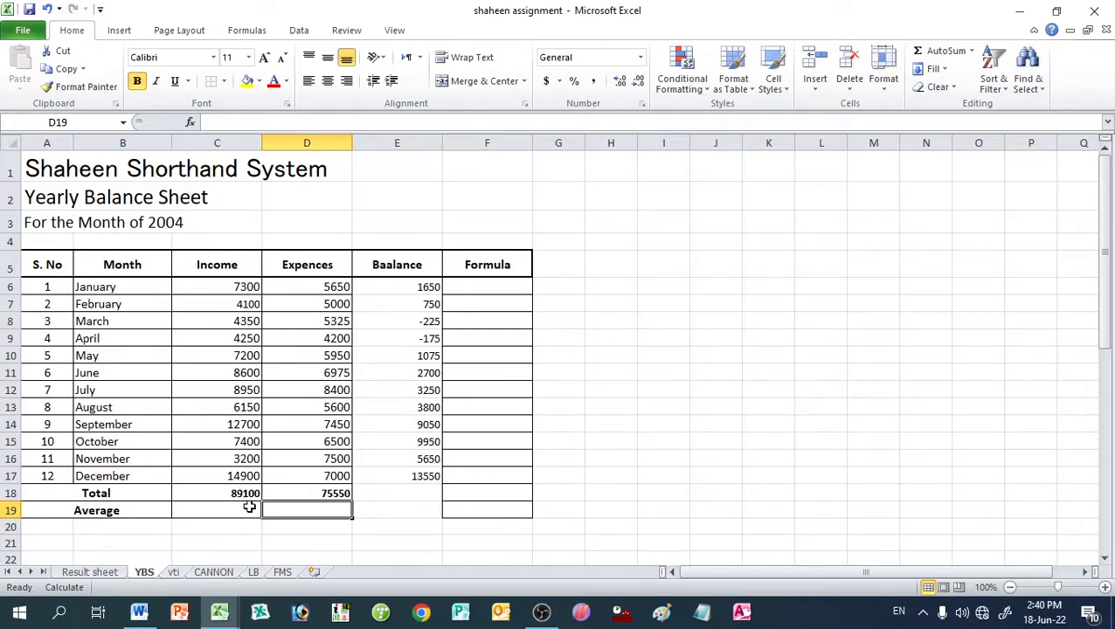
Step: Calculate the total balance in E18 by subtracting total expenses from total income with =C18-D18
click(415, 491)
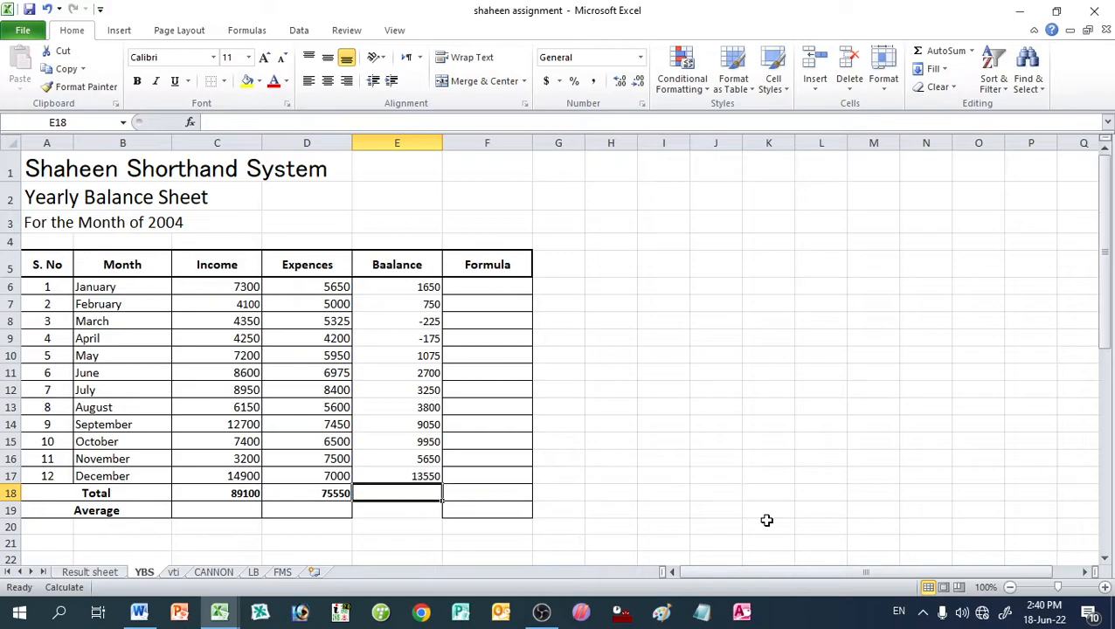
text(=)
key(Left)
key(Left)
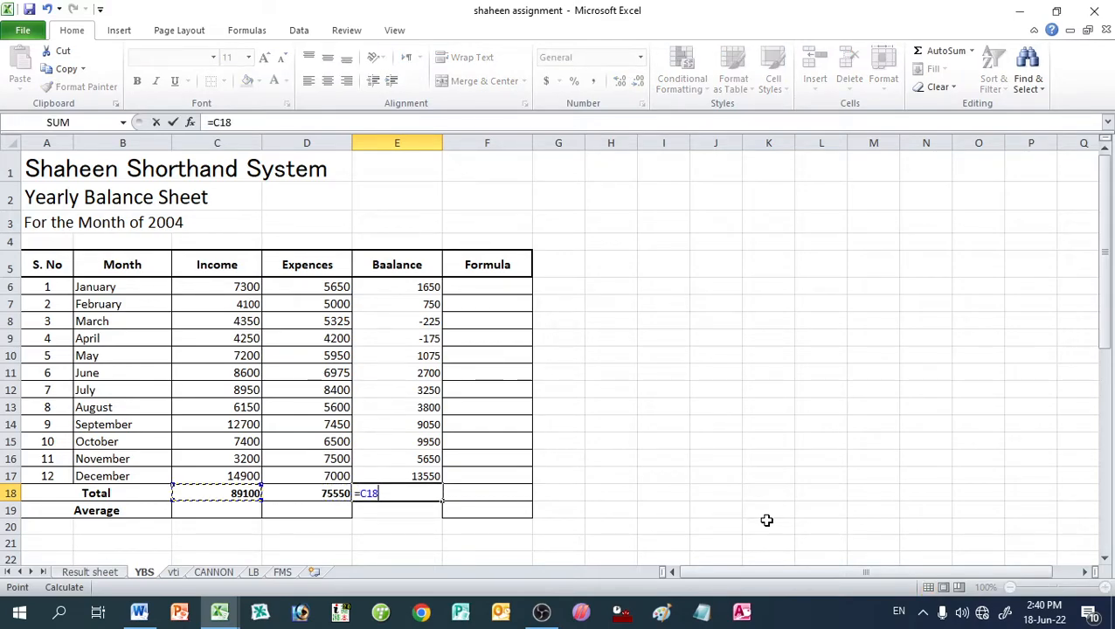
text(-)
key(Left)
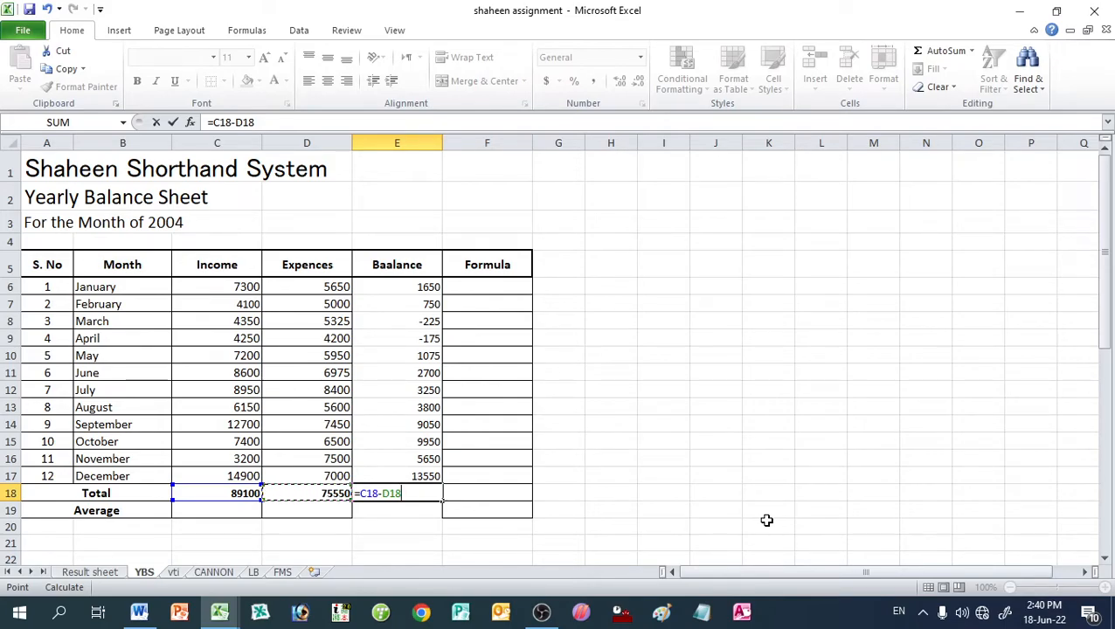
key(Return)
key(Up)
key(Up)
key(Down)
key(Up)
key(Down)
Step: Calculate the average income in C19 with an AVERAGE formula over C6:C17
key(Down)
key(Left)
key(Left)
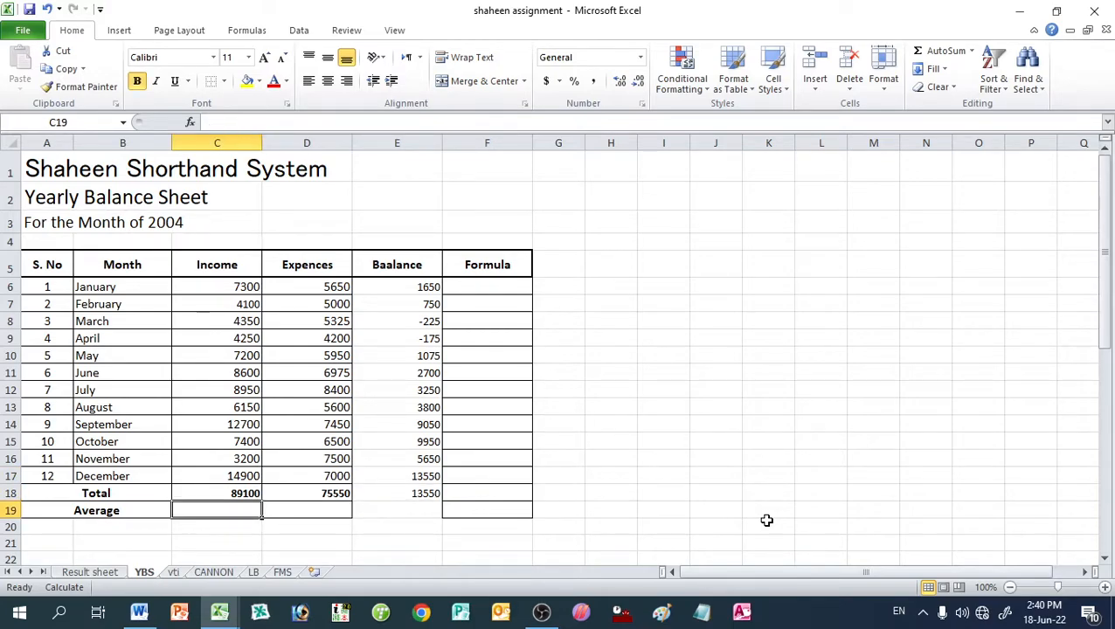
text(=a)
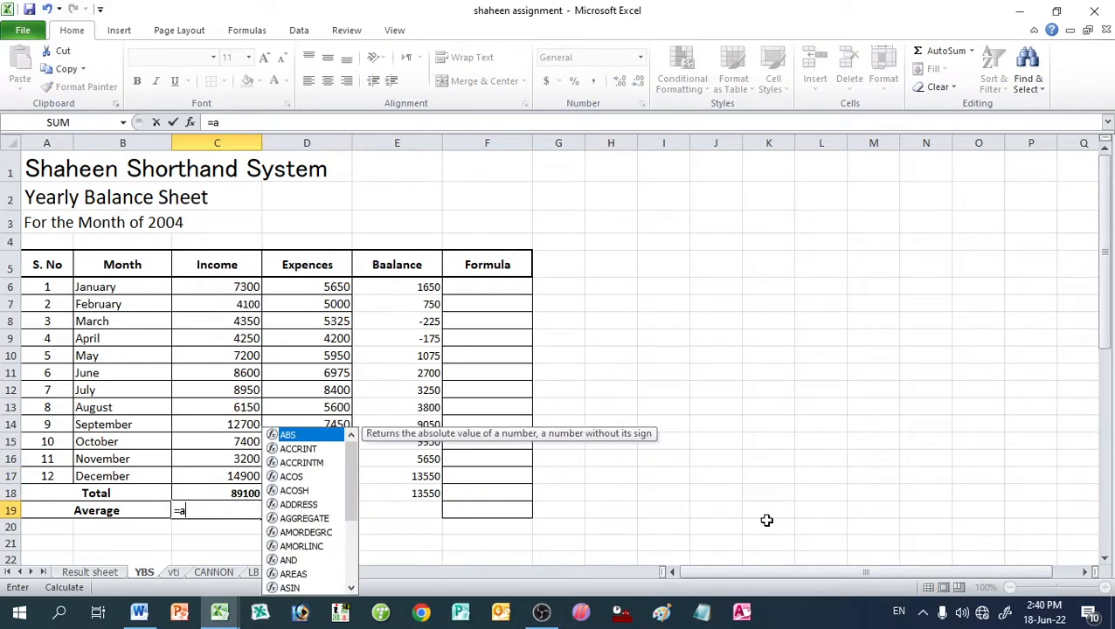
text(verage)
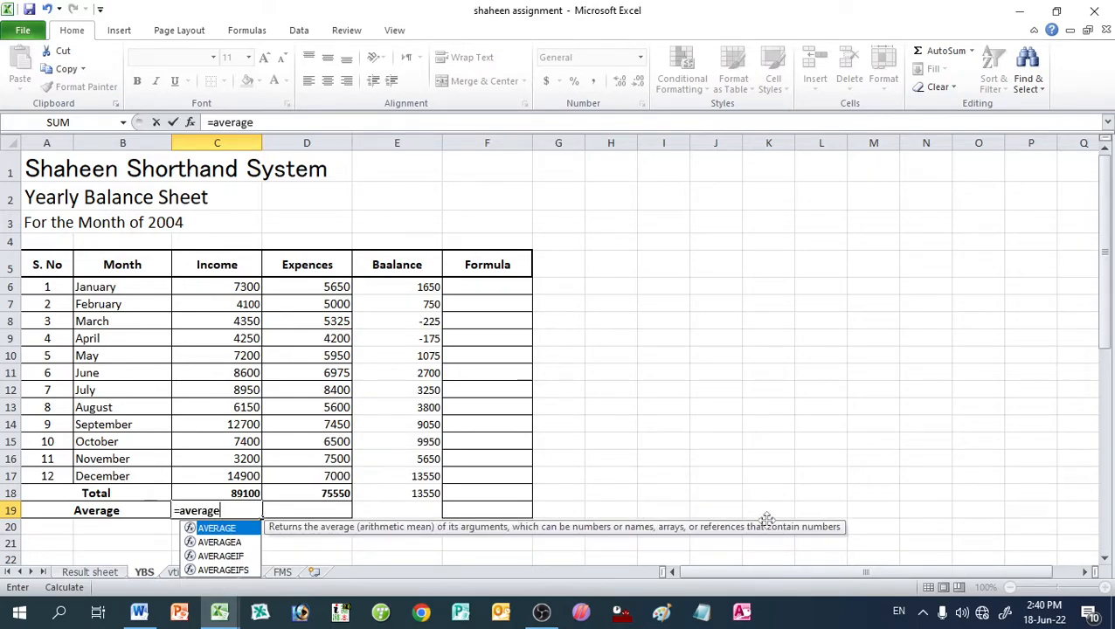
text(()
key(Up)
key(Up)
key(Up)
key(Up)
key(Up)
key(Up)
key(Up)
key(Up)
key(Up)
key(Up)
key(Up)
key(Up)
key(Up)
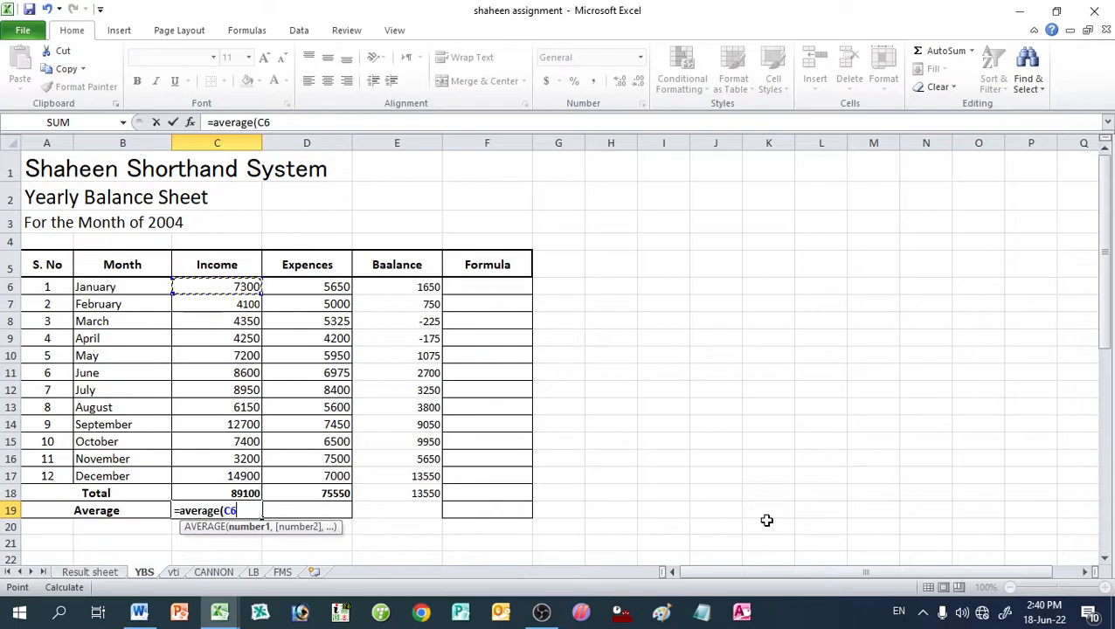
key(F8)
key(Down)
key(Down)
key(Down)
key(Down)
key(Down)
key(Down)
key(Down)
key(Down)
key(Down)
key(Down)
key(Down)
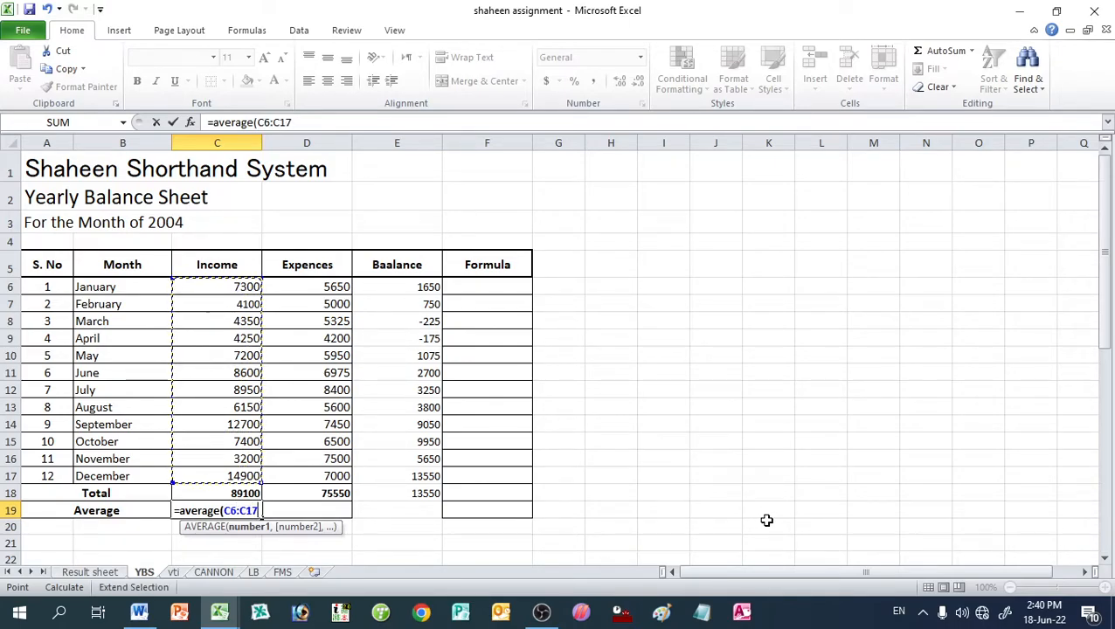
key(Down)
key(Up)
key(Return)
key(Up)
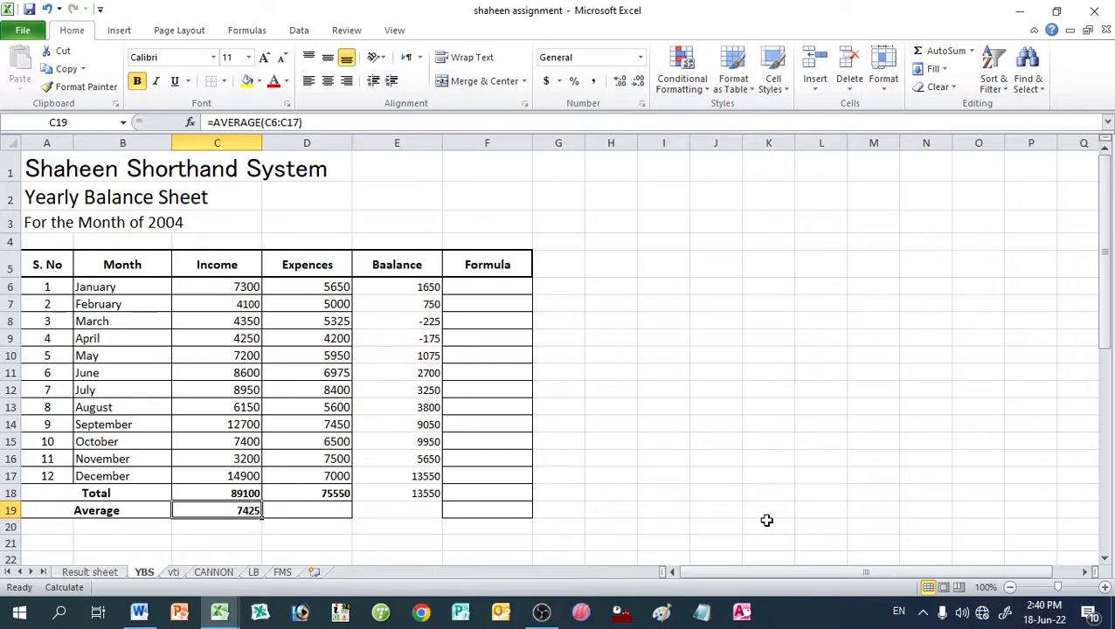
Step: Calculate the average expenses in D19 with an AVERAGE formula over D6:D17
key(Right)
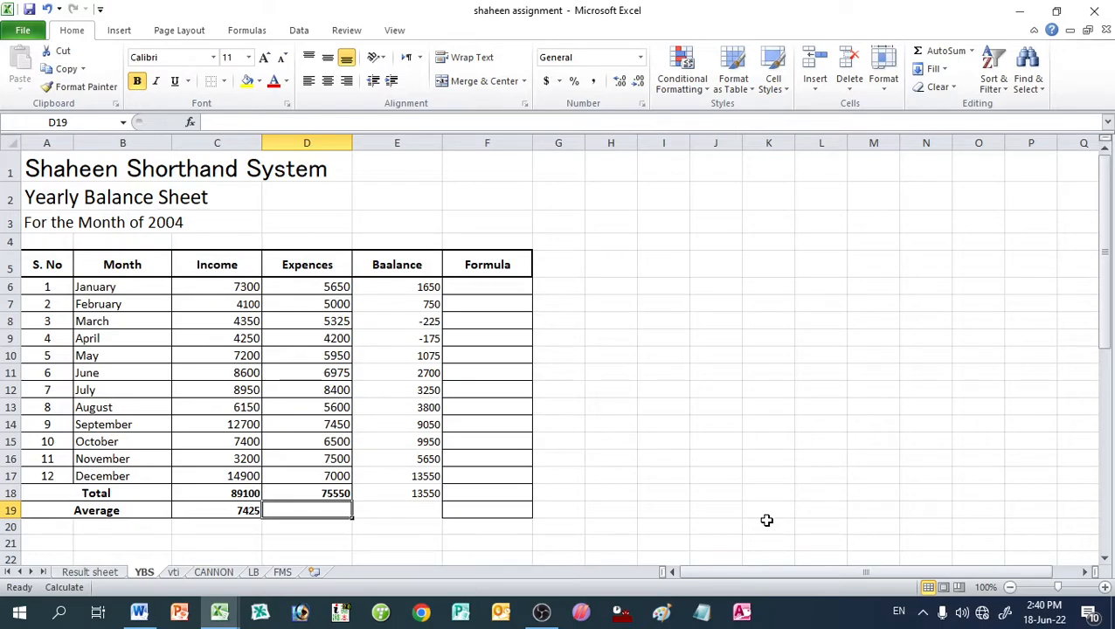
text(=average)
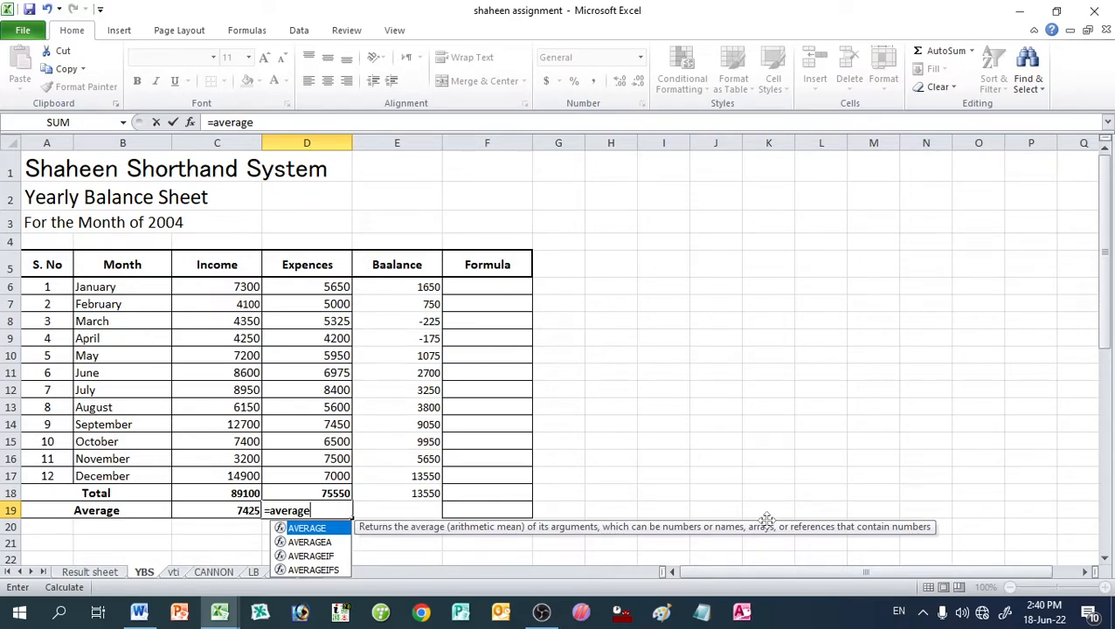
text(()
key(Up)
key(ctrl+Up)
key(Down)
text(:)
key(Down)
key(Down)
key(Down)
key(Down)
key(Down)
key(Down)
key(Down)
key(Down)
key(Down)
key(Down)
key(Down)
text())
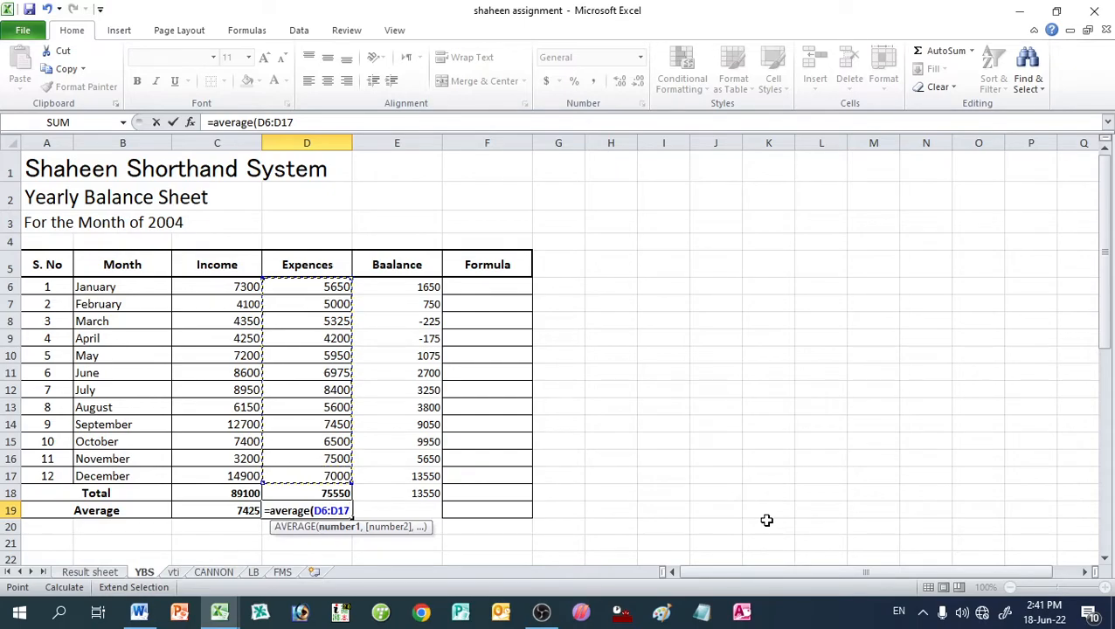
key(Return)
key(Up)
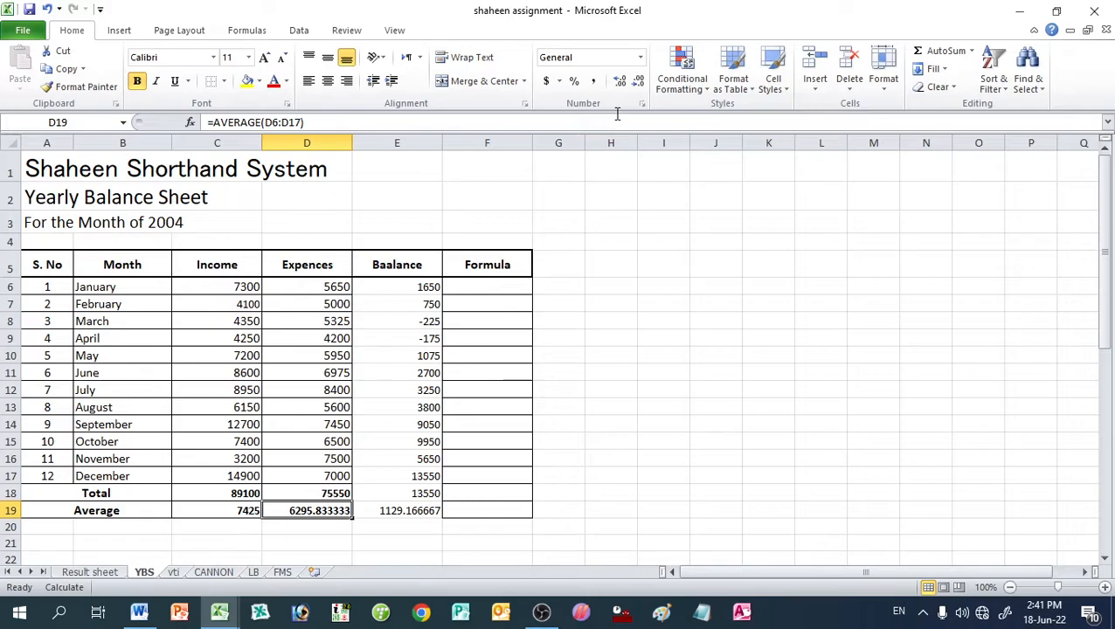
Step: Remove all decimal places from the average expenses in D19
click(637, 80)
click(638, 80)
click(638, 80)
click(638, 80)
click(638, 81)
click(638, 81)
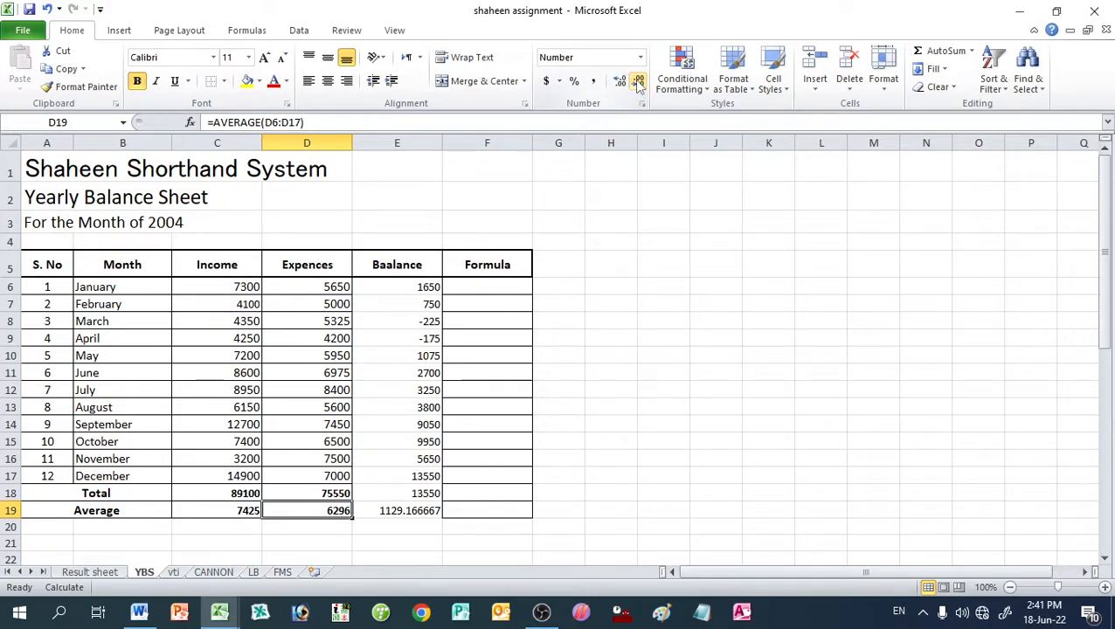
Step: Remove all decimal places from the average balance in E19
click(373, 508)
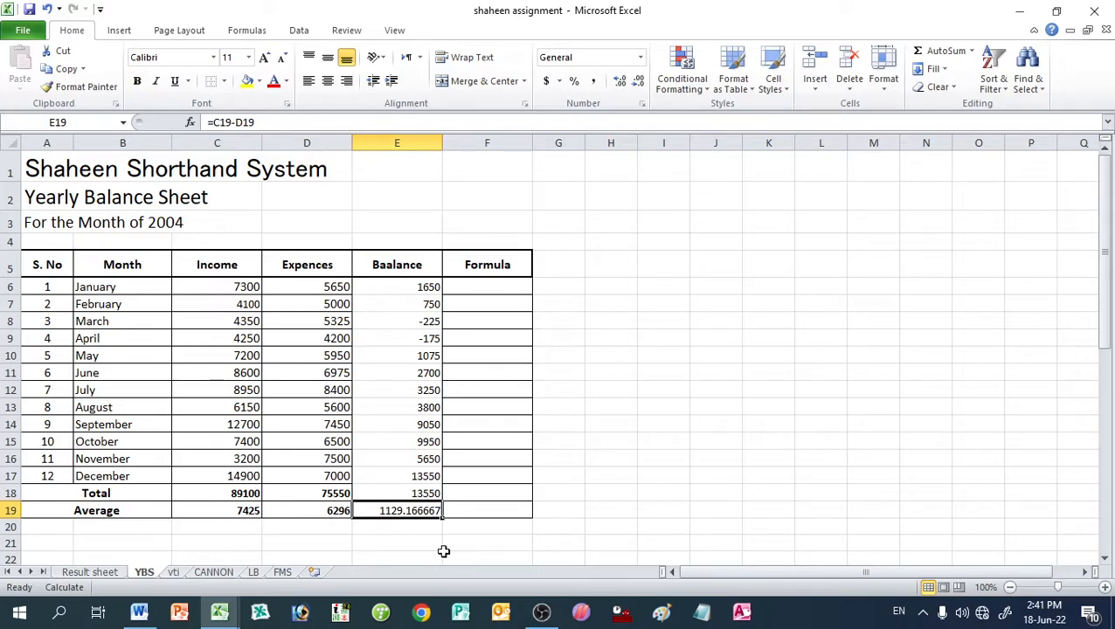
click(640, 57)
click(640, 57)
click(638, 80)
double_click(639, 80)
triple_click(638, 81)
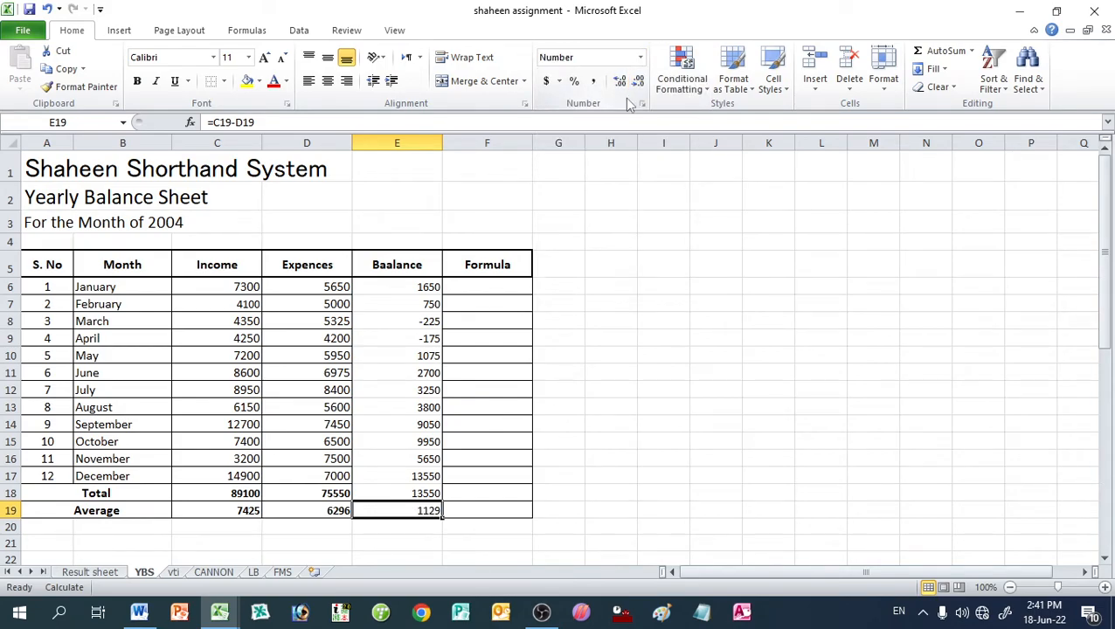
Step: Clear the average balance in E19 and re-enter it as =C19-D19
key(Delete)
text(=)
key(Left)
key(Left)
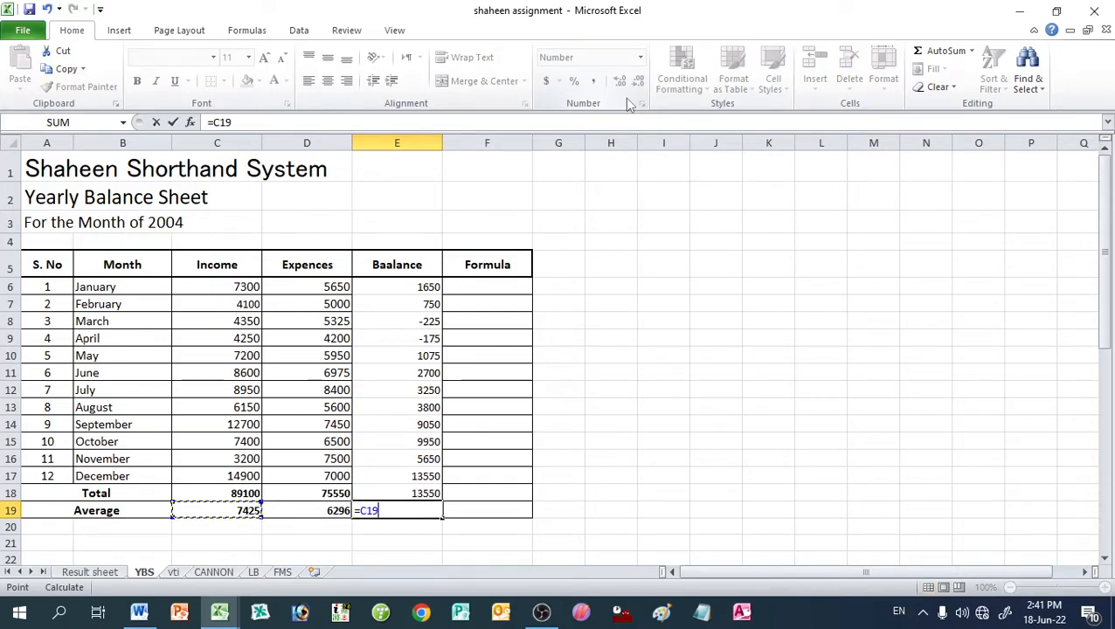
text(-)
key(Left)
key(Return)
key(Up)
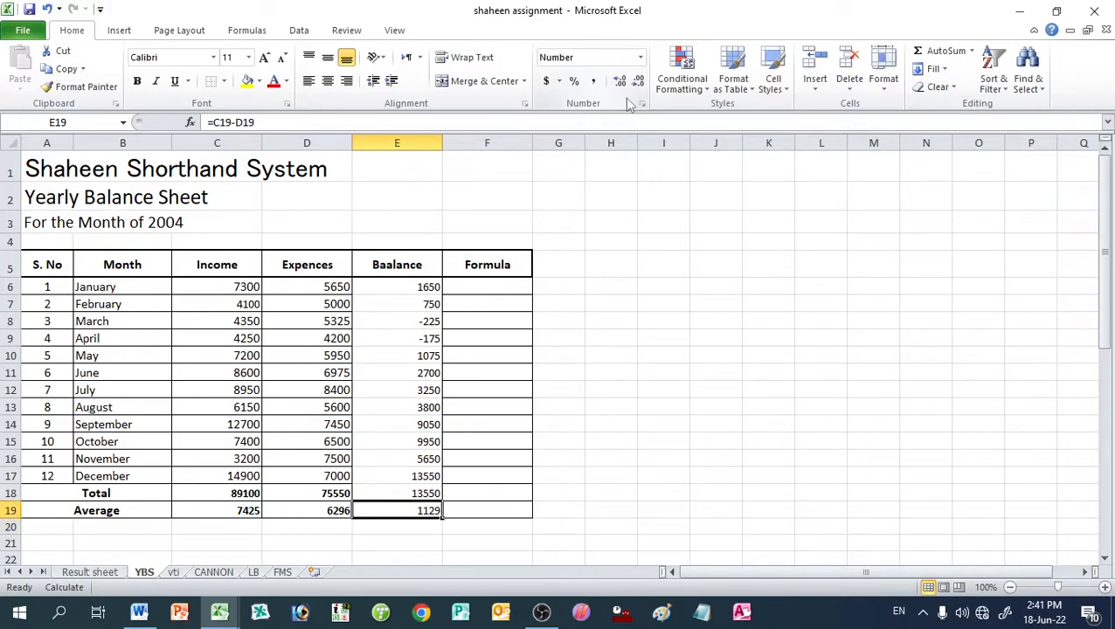
Step: Replace the average income formula in C19 with =C18/12
key(Left)
key(Left)
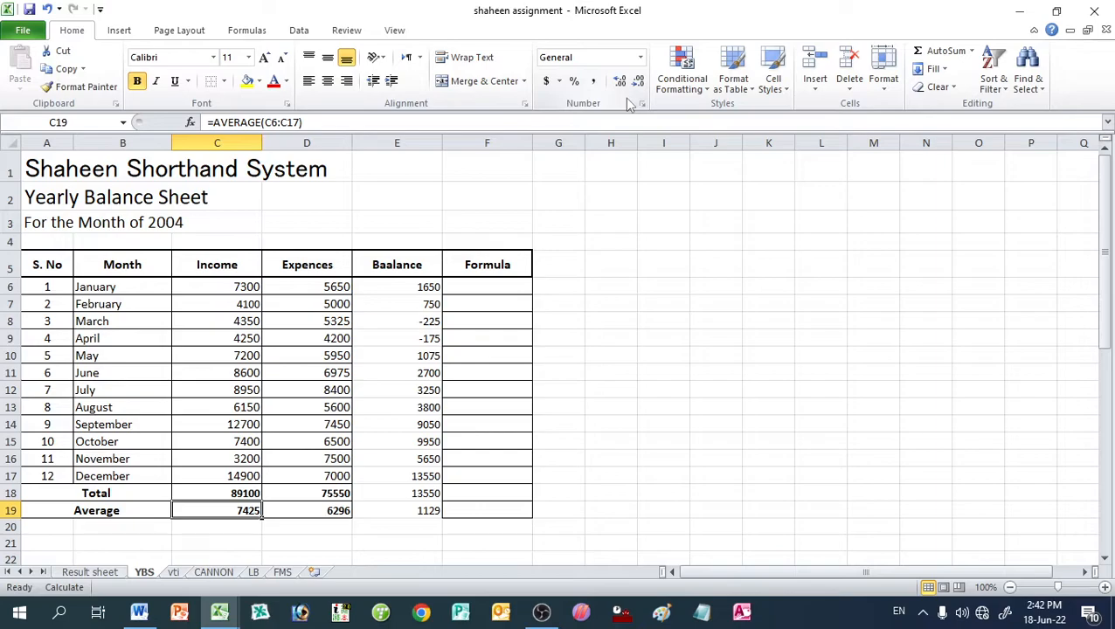
text(=)
key(Up)
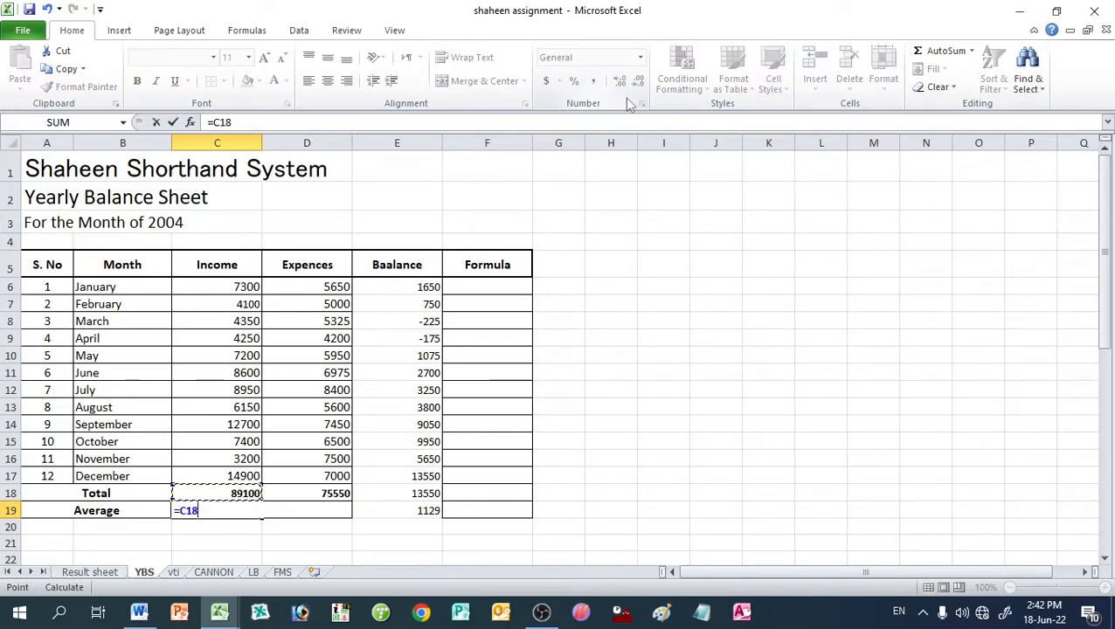
text(/12)
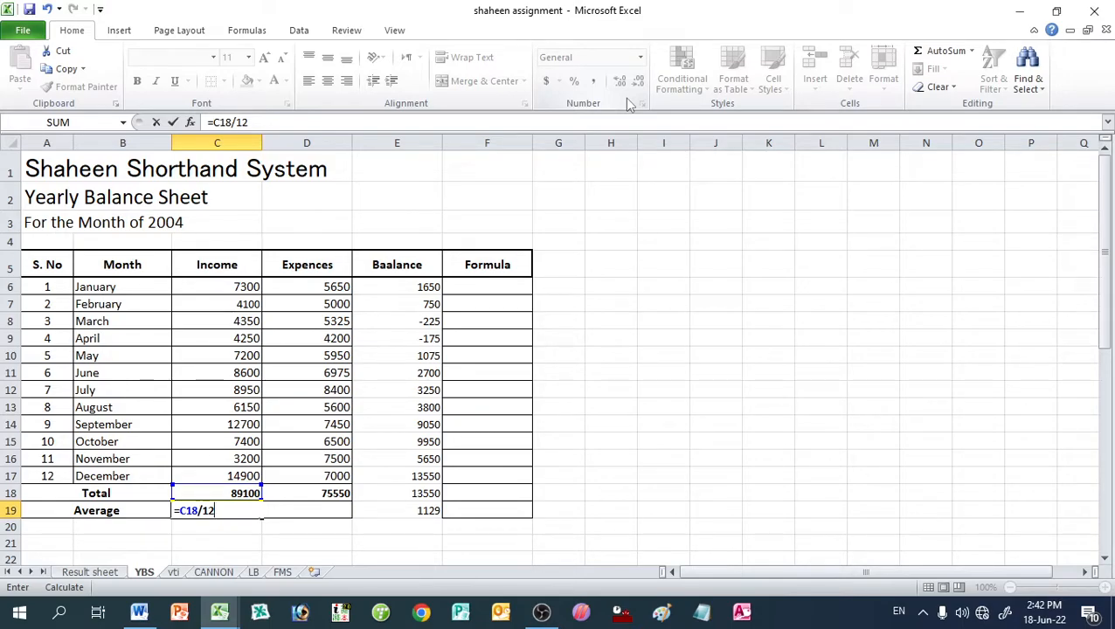
key(Return)
key(Up)
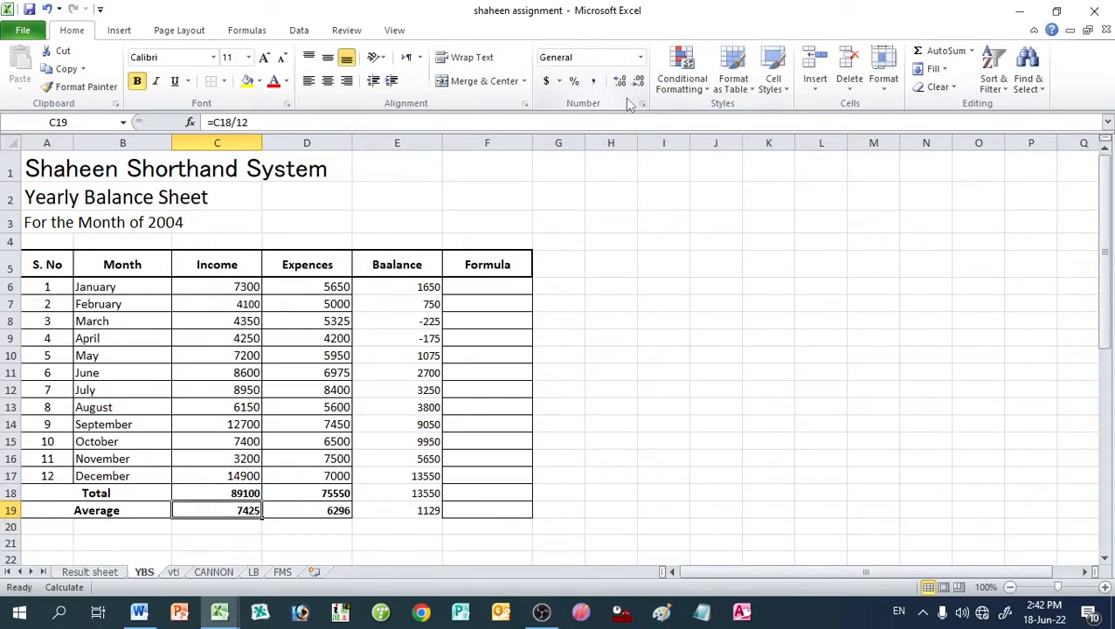
Step: Replace the average expenses formula in D19 with =D18/12
key(Right)
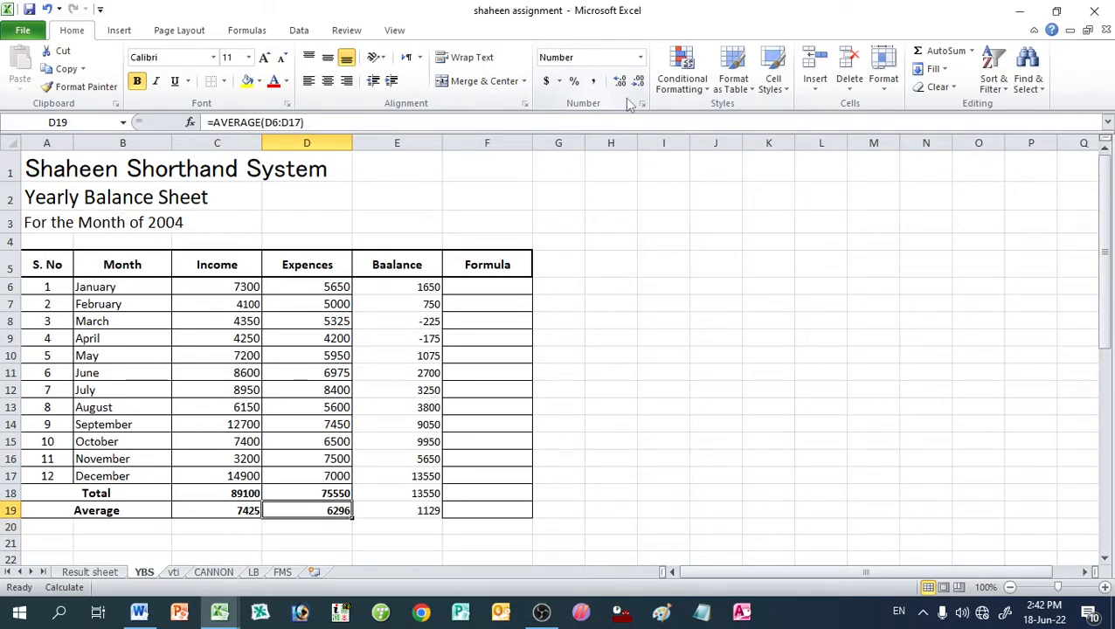
text(=)
key(Up)
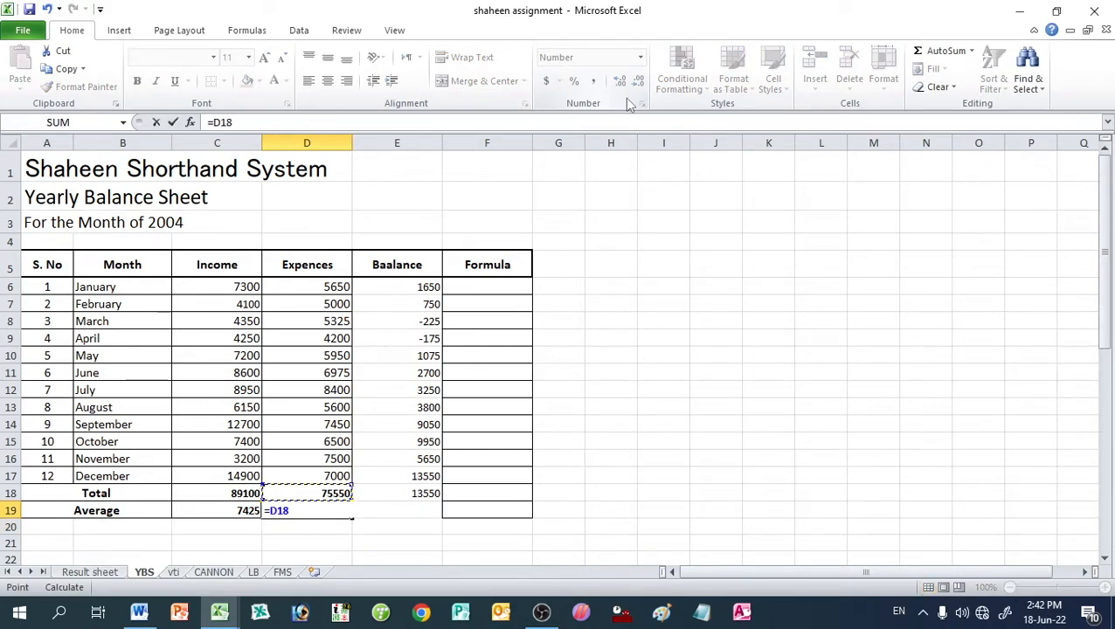
text(/12)
key(Return)
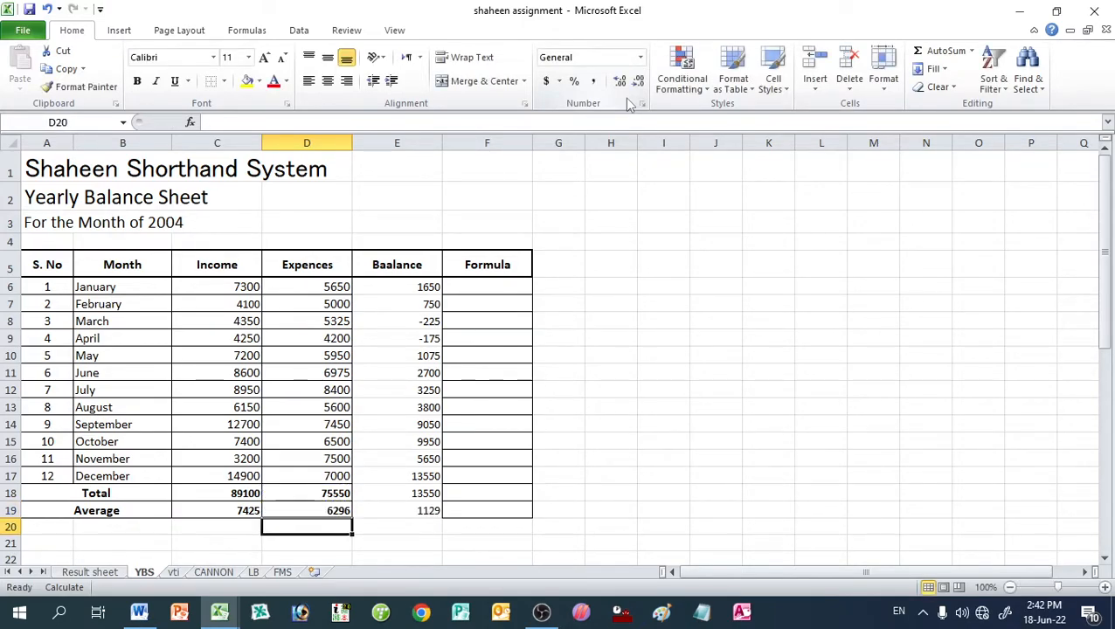
Step: Undo the division formulas in C19 and D19 and select the average balance cell E19
key(Up)
key(ctrl+z)
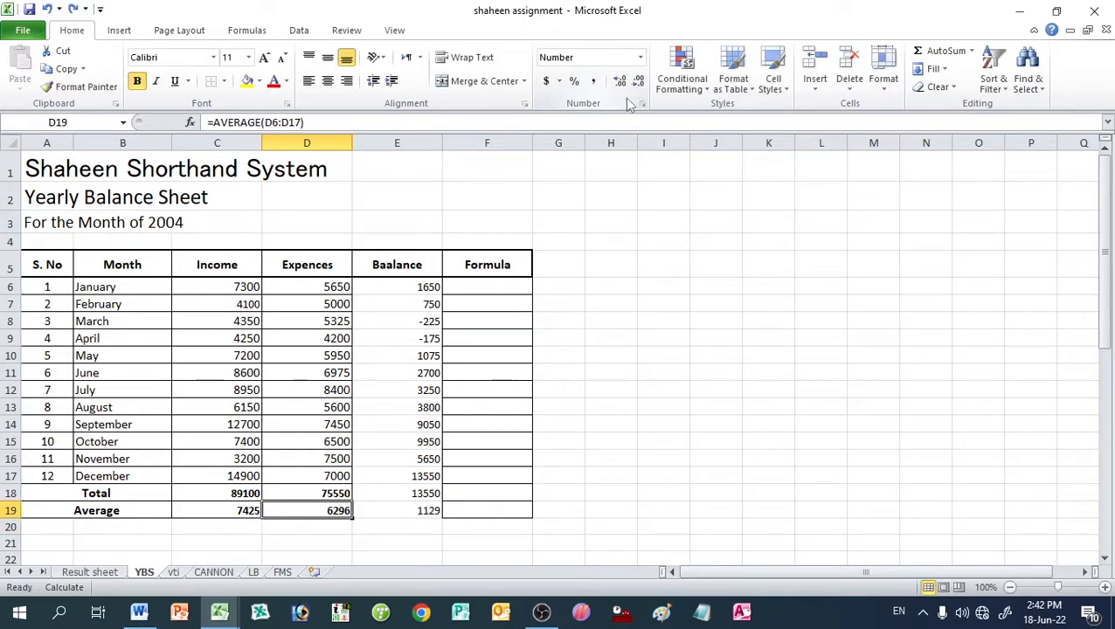
key(Left)
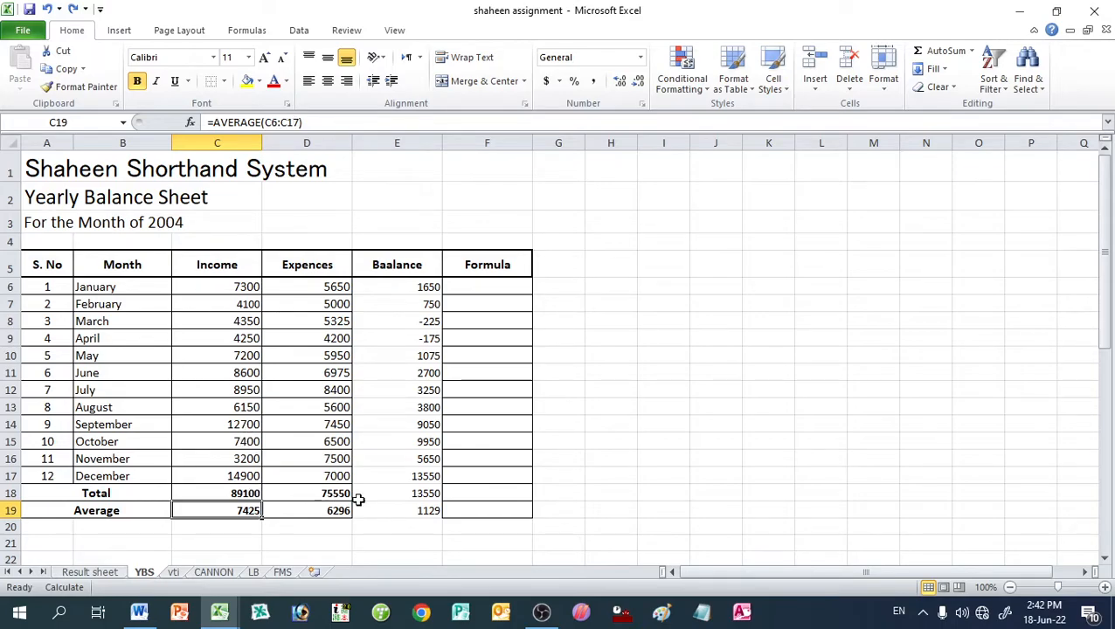
click(396, 513)
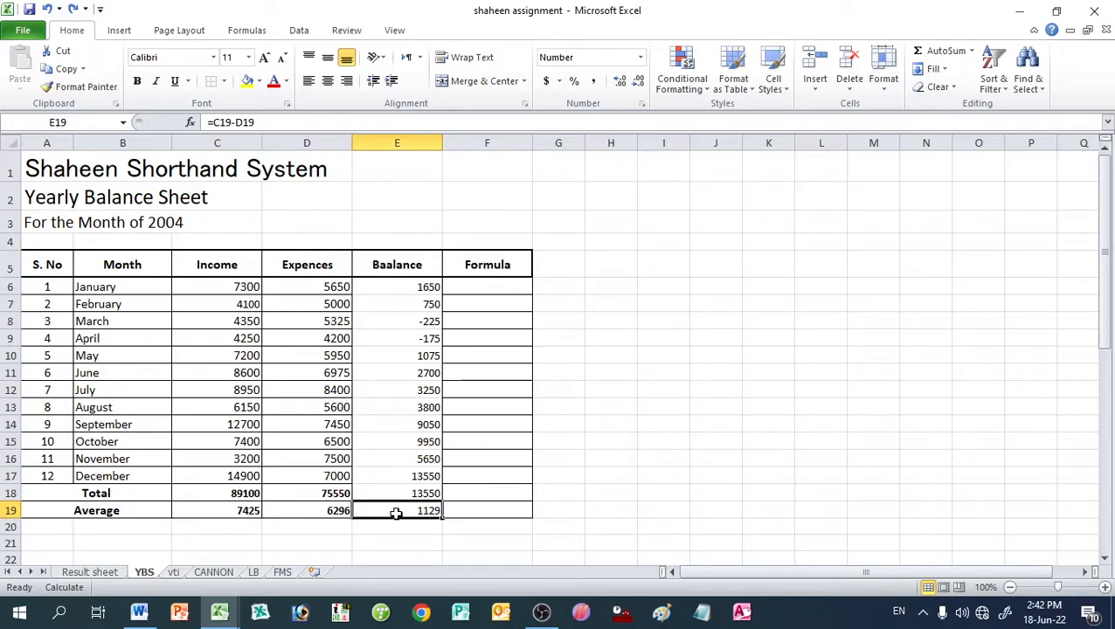
Step: Remove all borders from the balance table in A5:F19
drag(55, 263, 522, 516)
click(225, 81)
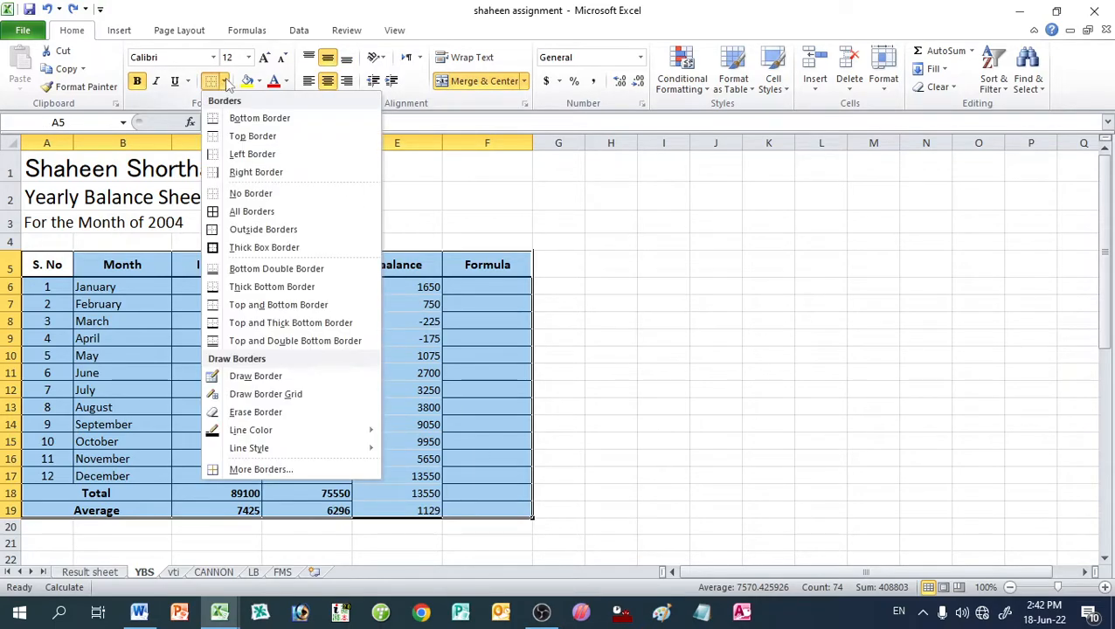
click(251, 193)
click(619, 372)
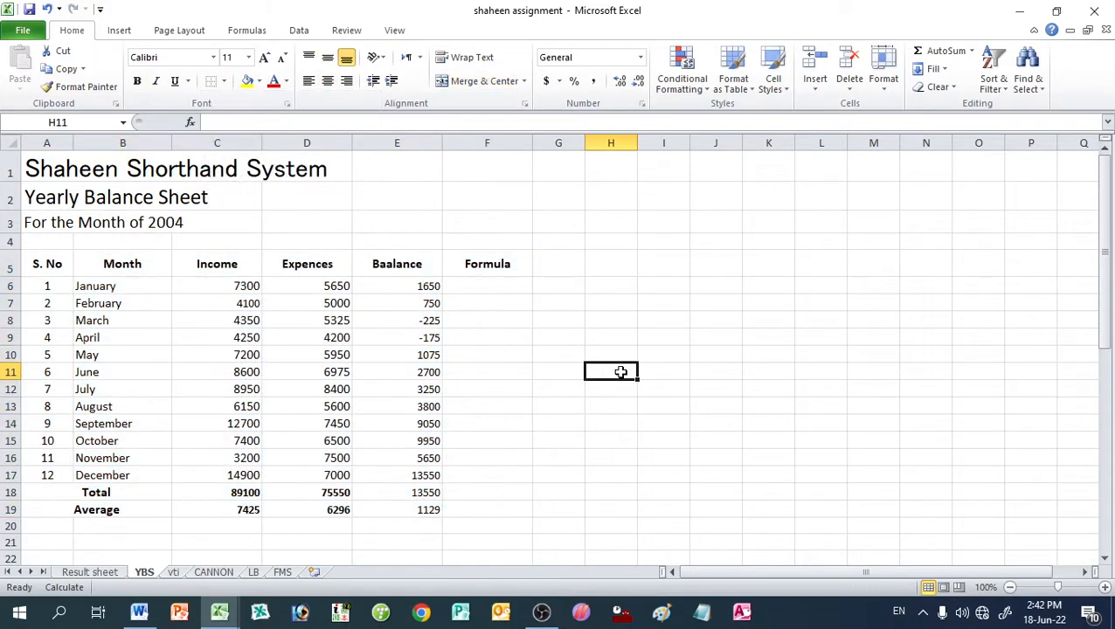
Step: In the print page setup, disable header/footer scaling and margin alignment, and turn off printing of row and column headings
key(ctrl+p)
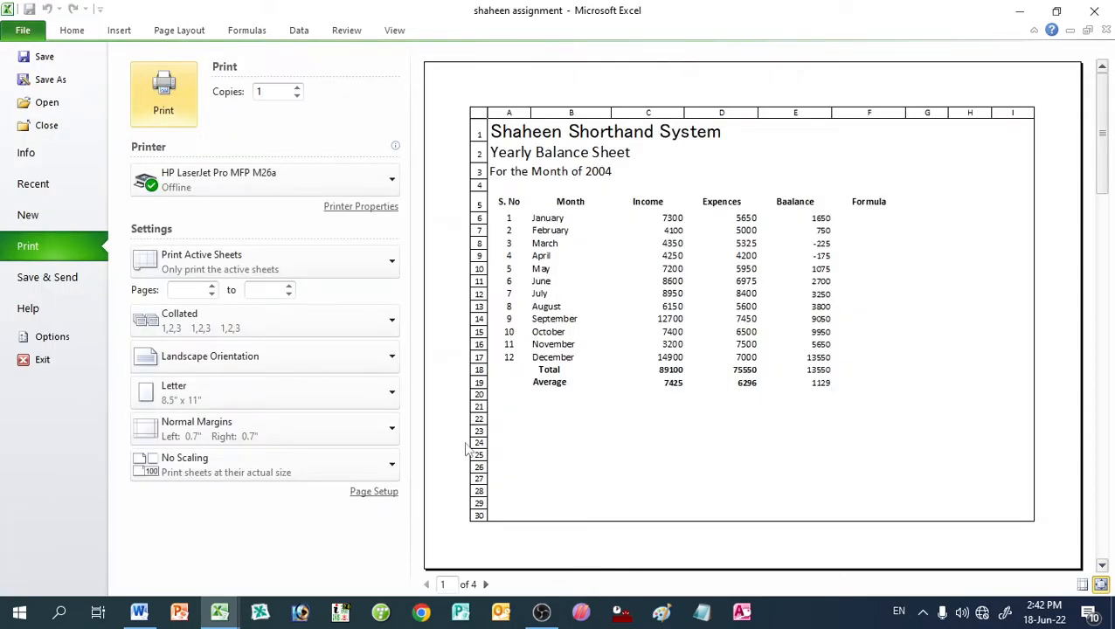
click(384, 492)
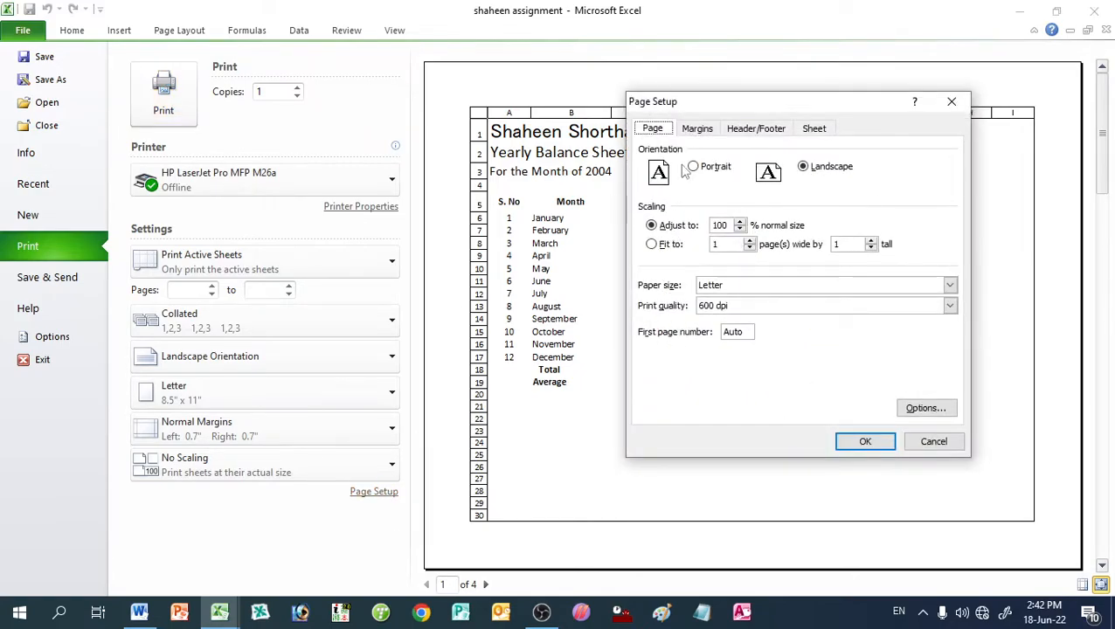
click(731, 132)
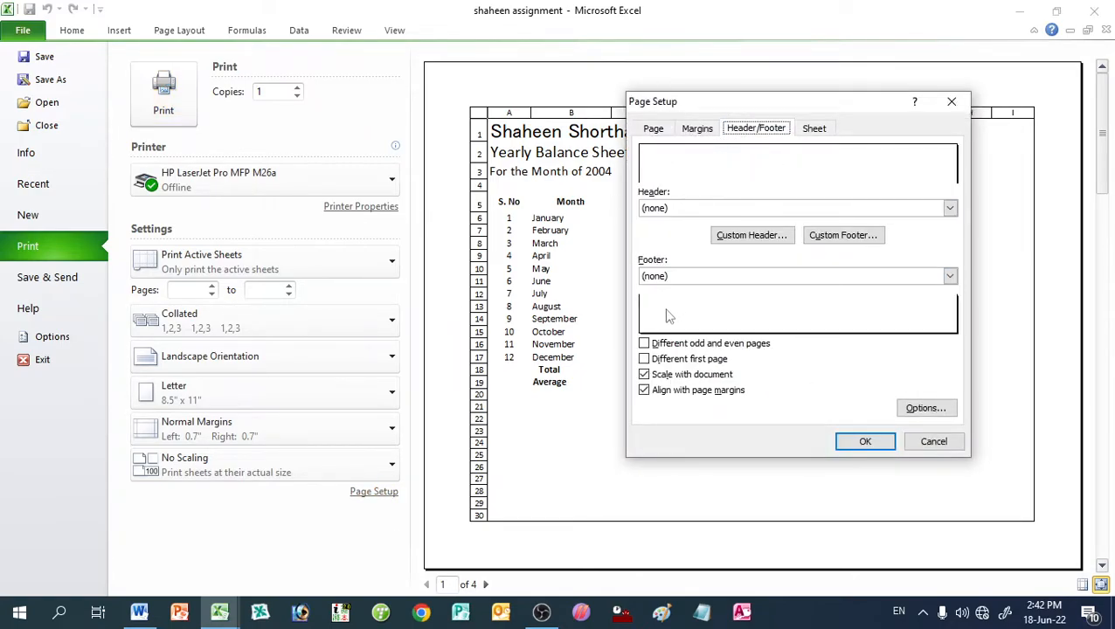
click(657, 389)
click(660, 374)
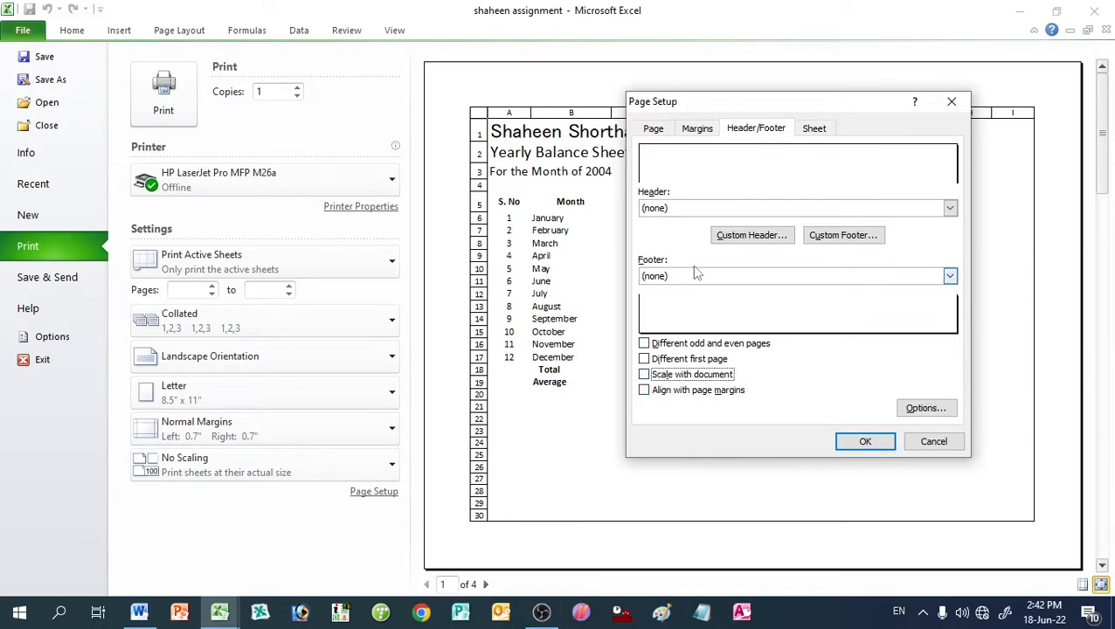
click(811, 130)
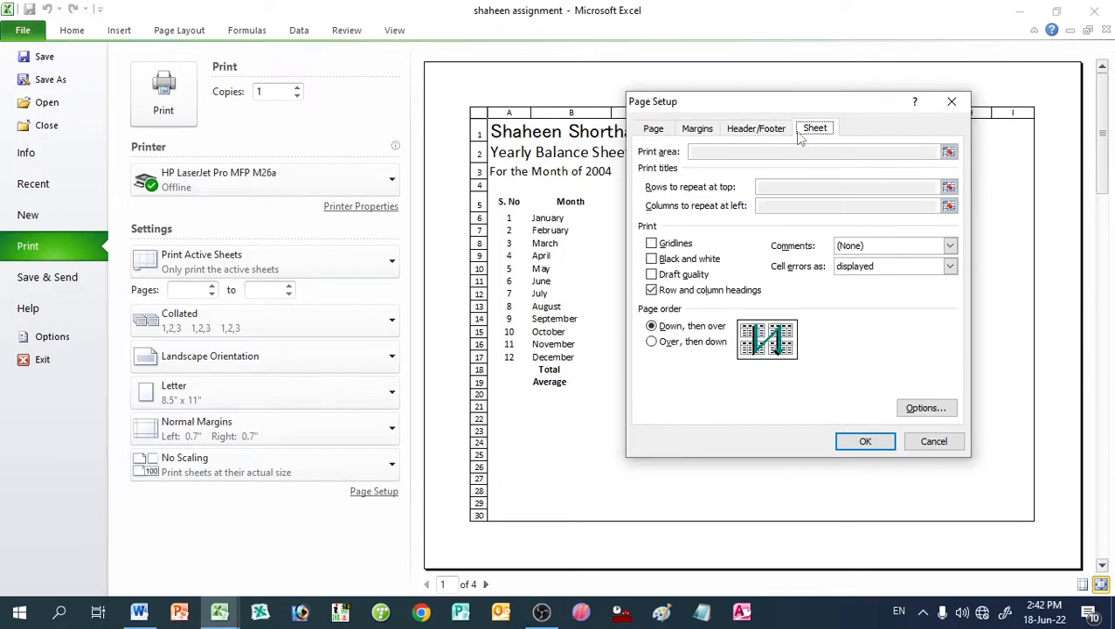
click(677, 293)
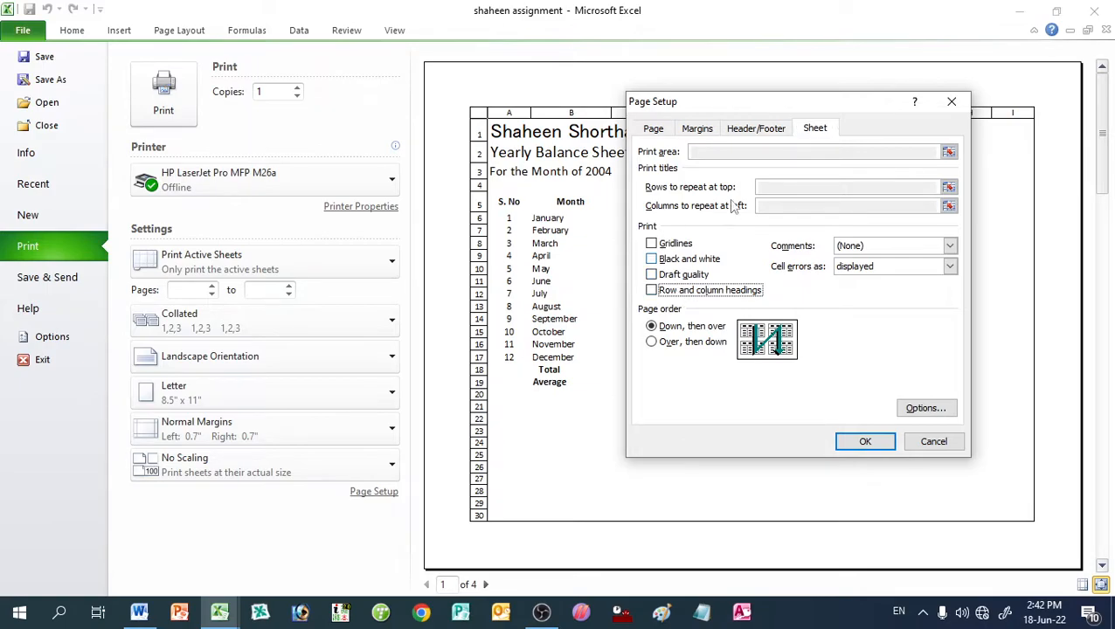
Step: Re-enable scaling with the document and alignment with page margins for the header/footer, apply the page setup, and return to the worksheet
click(760, 130)
click(661, 376)
click(661, 390)
click(864, 441)
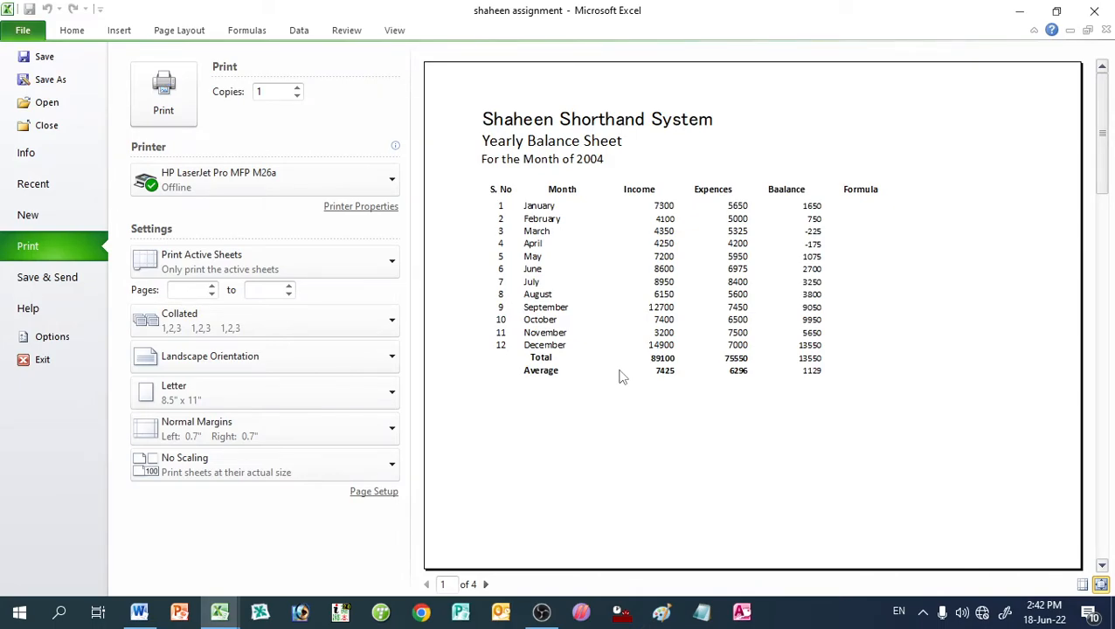
key(Escape)
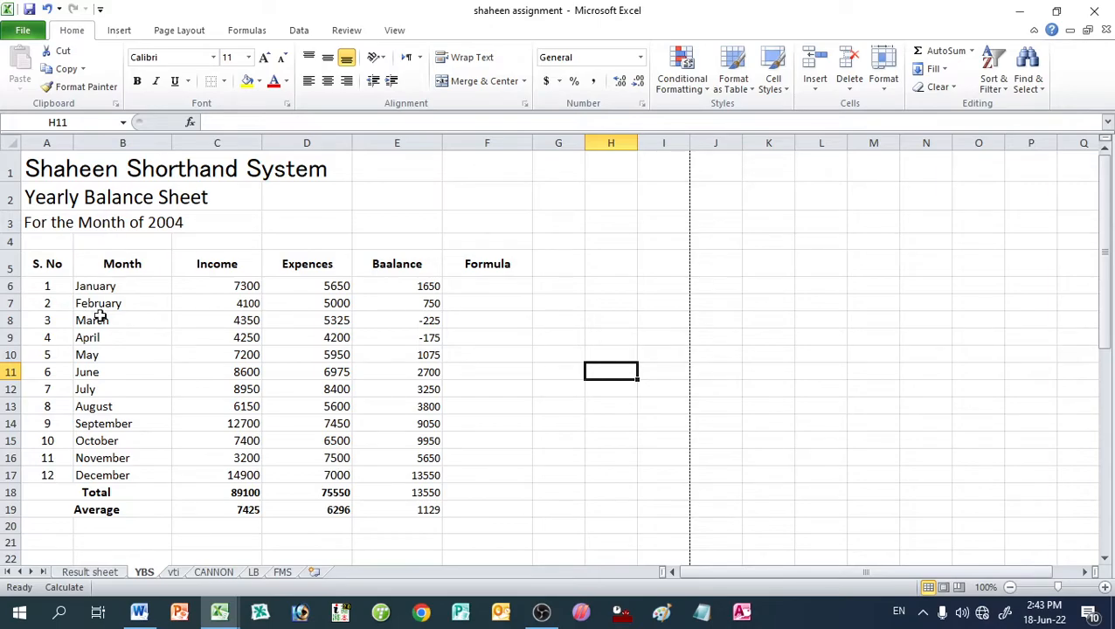
Step: Apply all borders to the balance table in A5:F19 and check the result in the print preview
drag(44, 258, 461, 505)
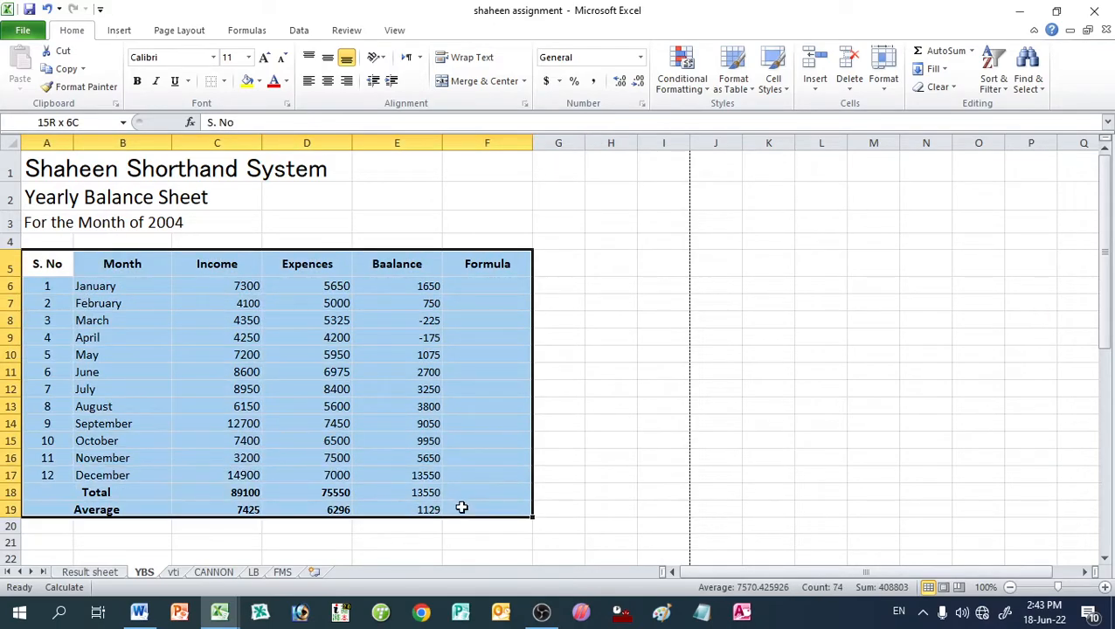
click(223, 80)
click(249, 213)
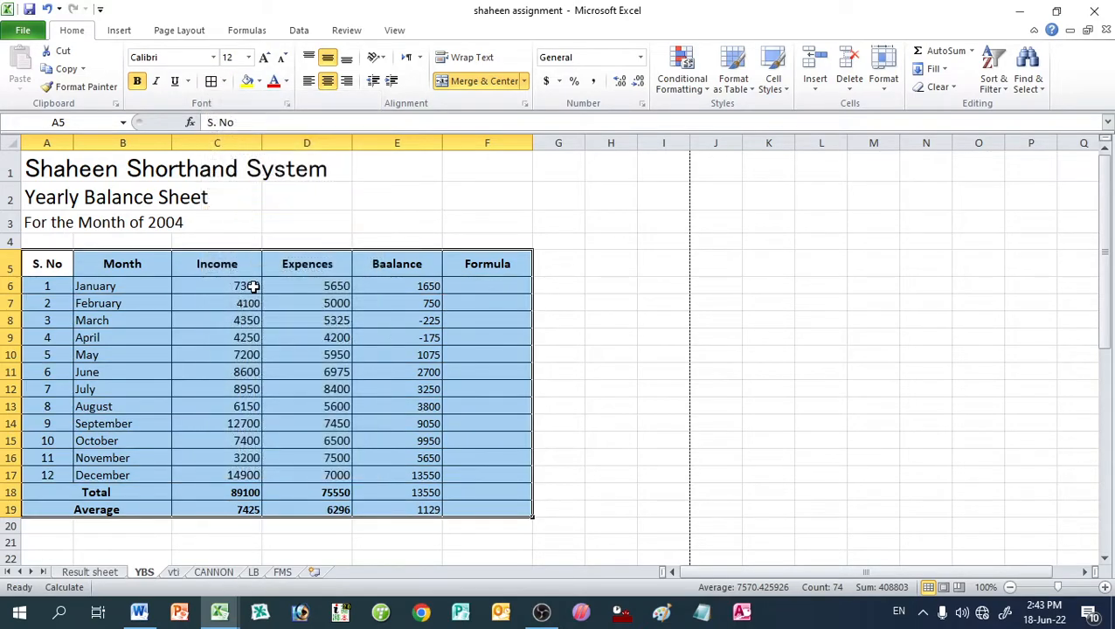
click(253, 285)
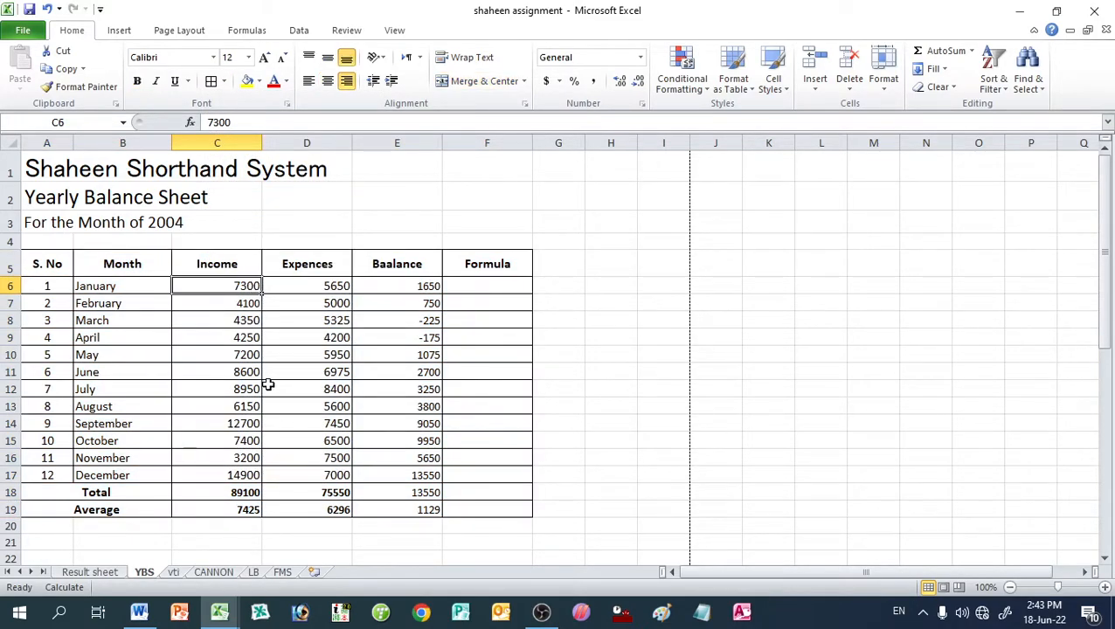
key(ctrl+p)
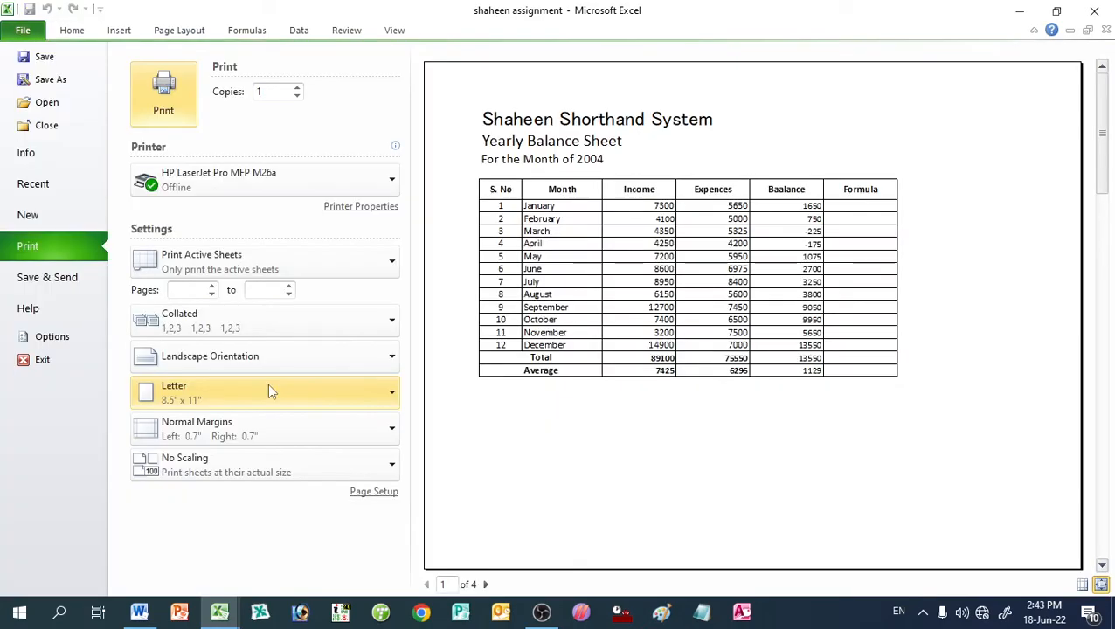
key(Escape)
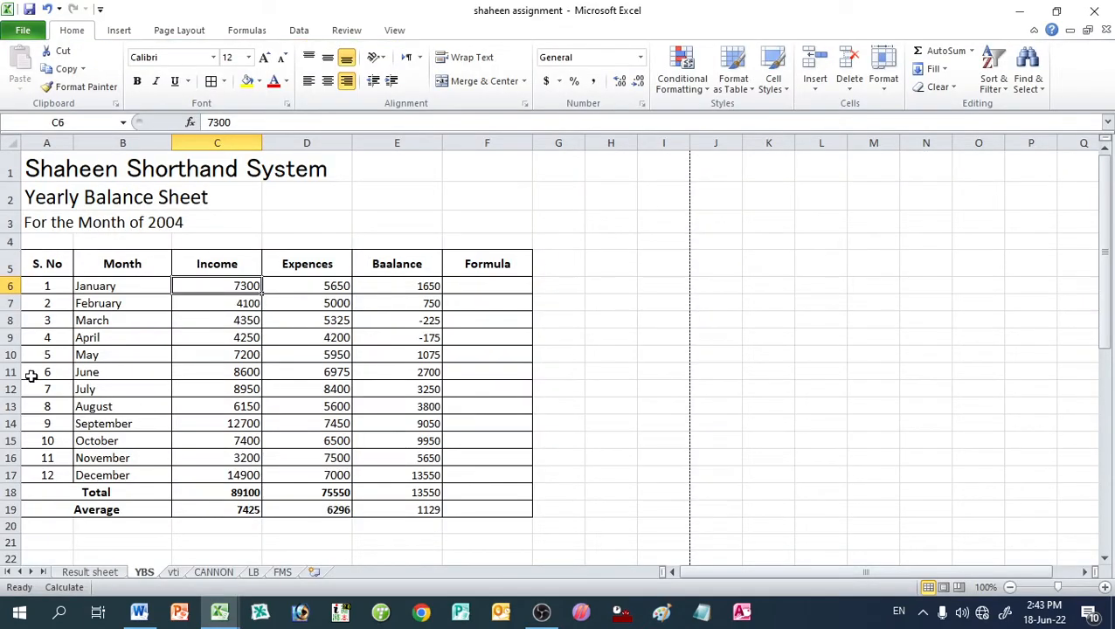
Step: Add a thick box border around the whole table A5:F19 and another around the header row A5:F5
drag(54, 272, 471, 507)
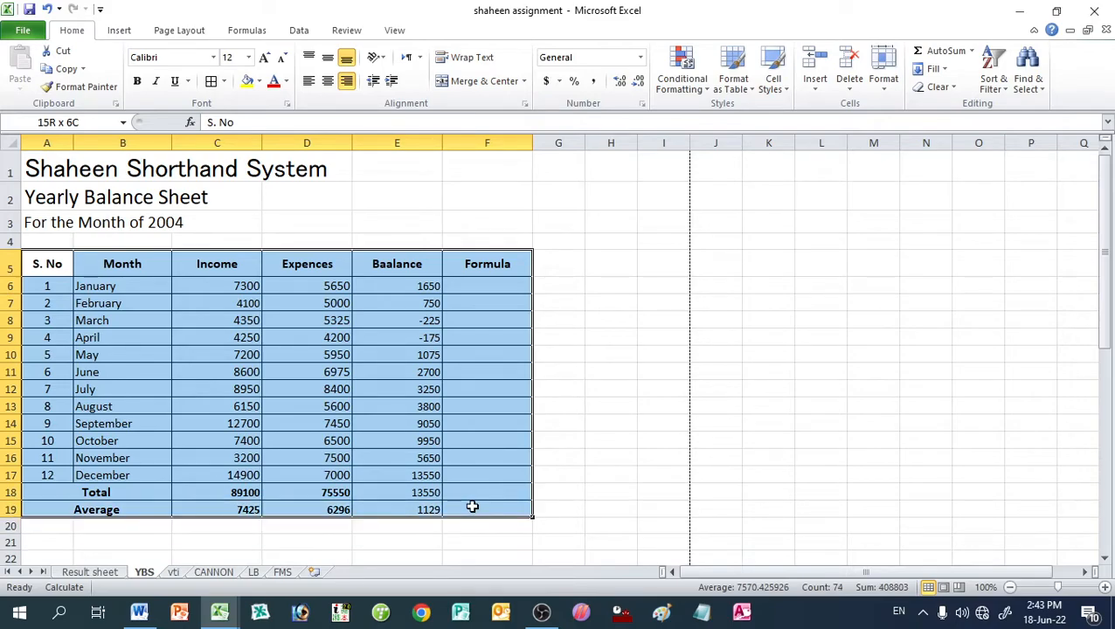
click(224, 80)
click(219, 247)
drag(44, 263, 471, 264)
click(215, 85)
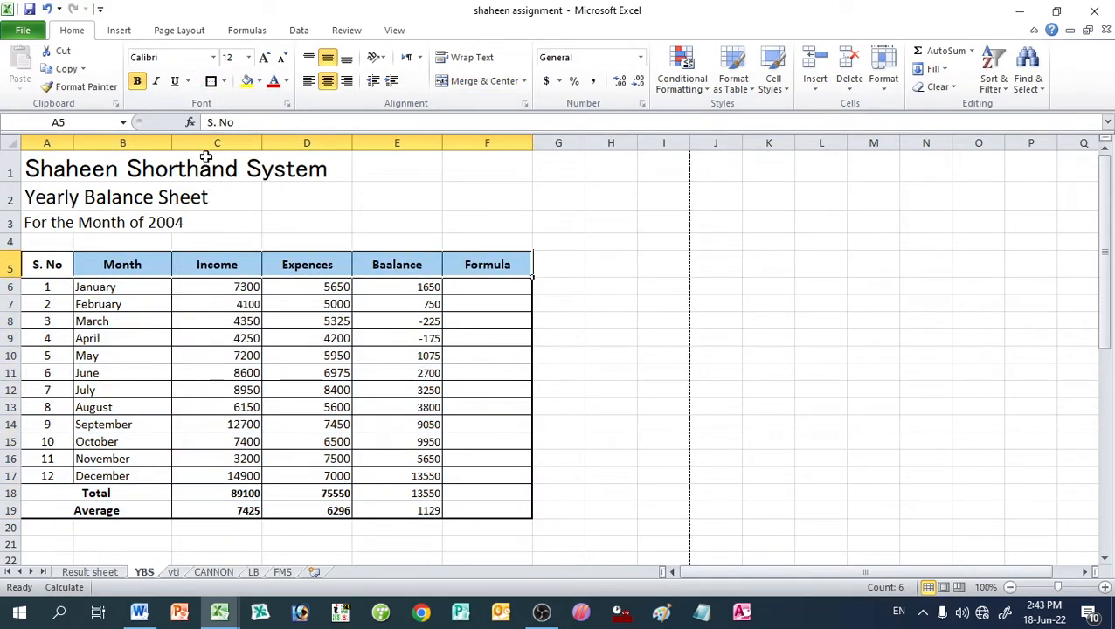
Step: Try left alignment on the header cells A5:F5 and return them to centered alignment
click(308, 82)
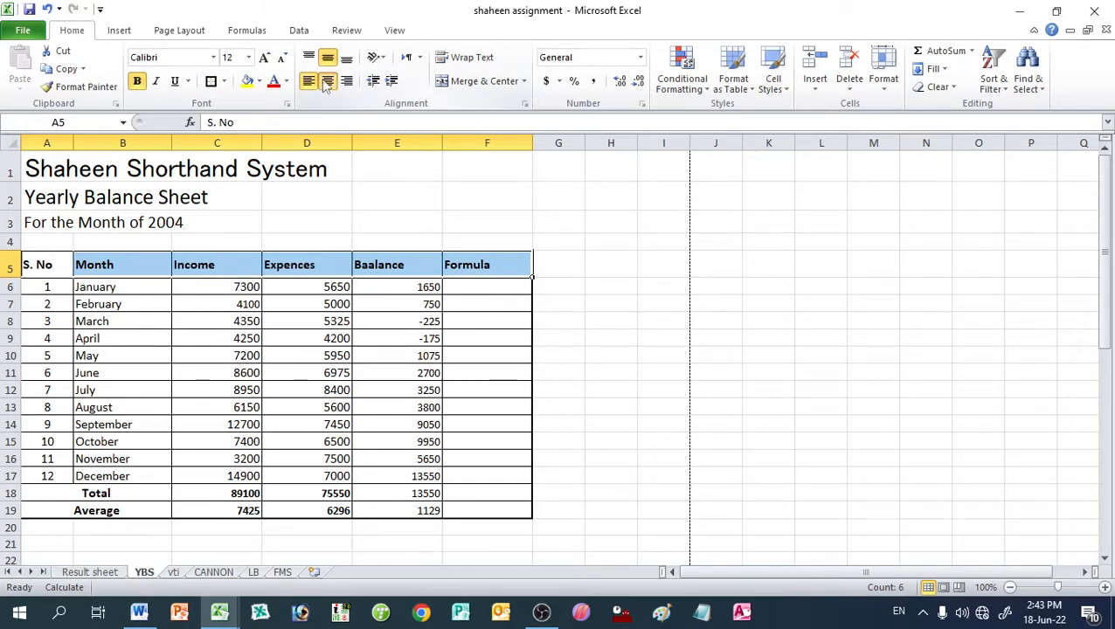
click(327, 80)
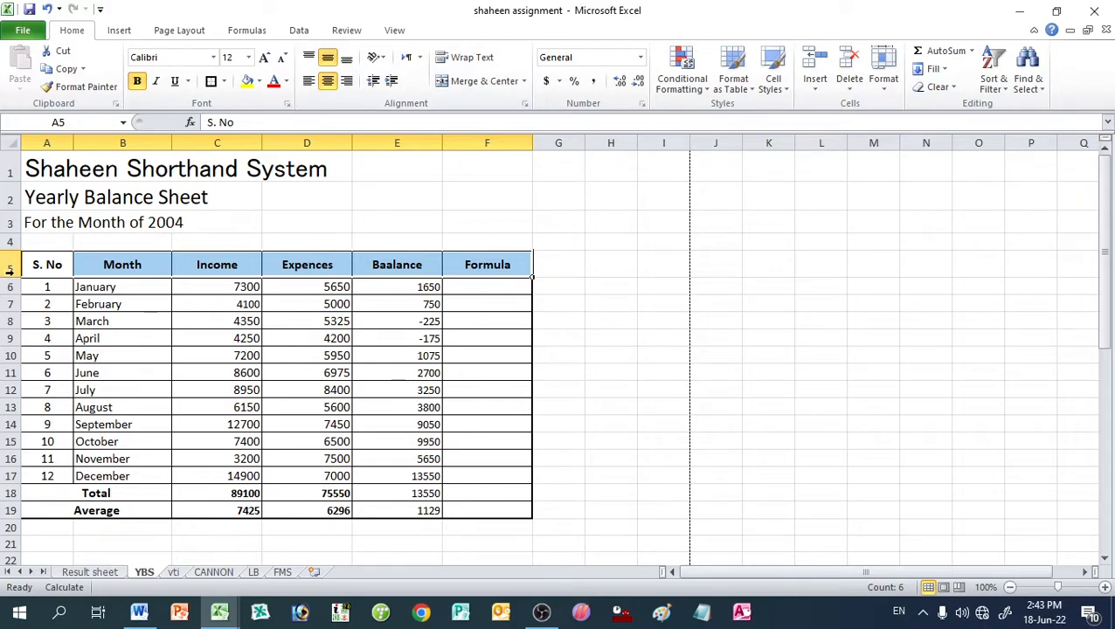
Step: Increase the height of header row 5 to roughly double, keeping the header cells A5:F5 selected
drag(9, 271, 9, 286)
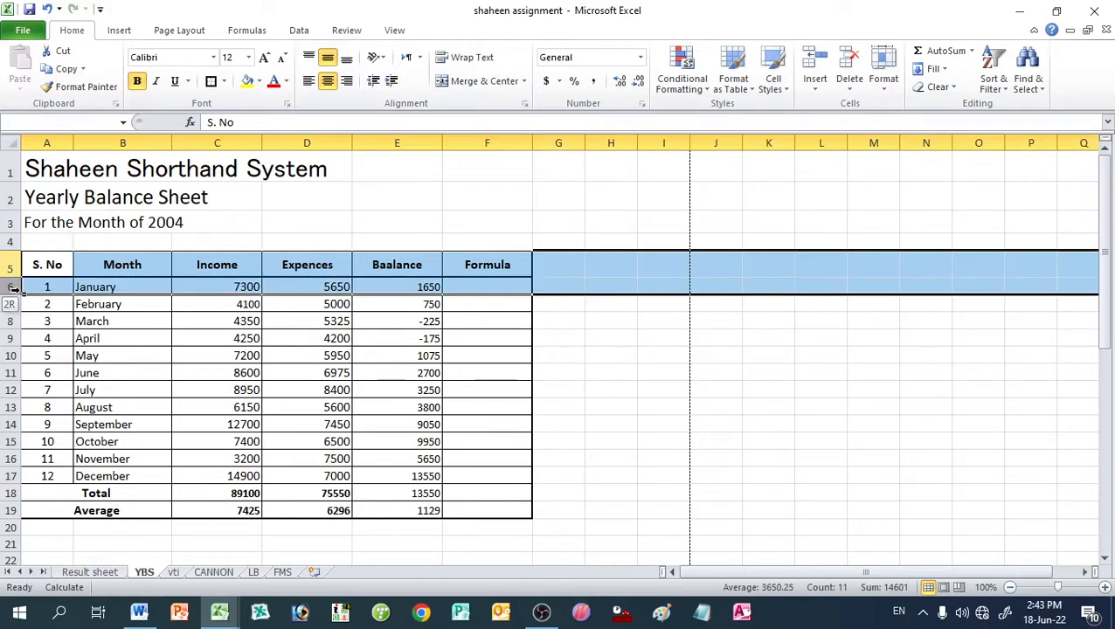
click(32, 341)
drag(11, 296, 496, 289)
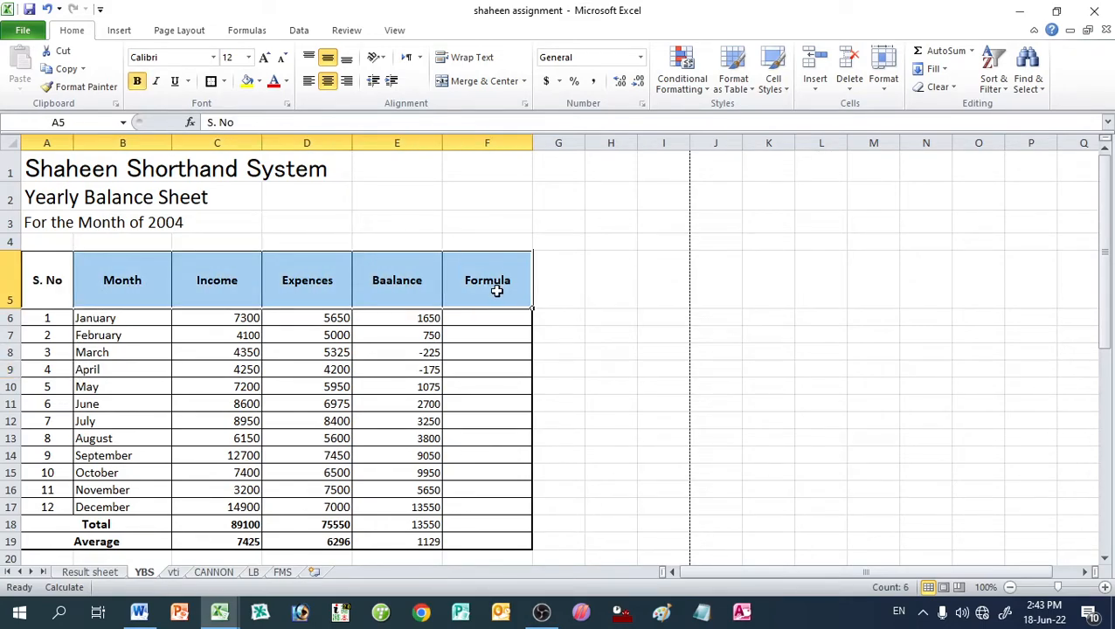
Step: Try top and bottom vertical alignment on the header cells A5:F5 and return them to middle alignment
click(311, 57)
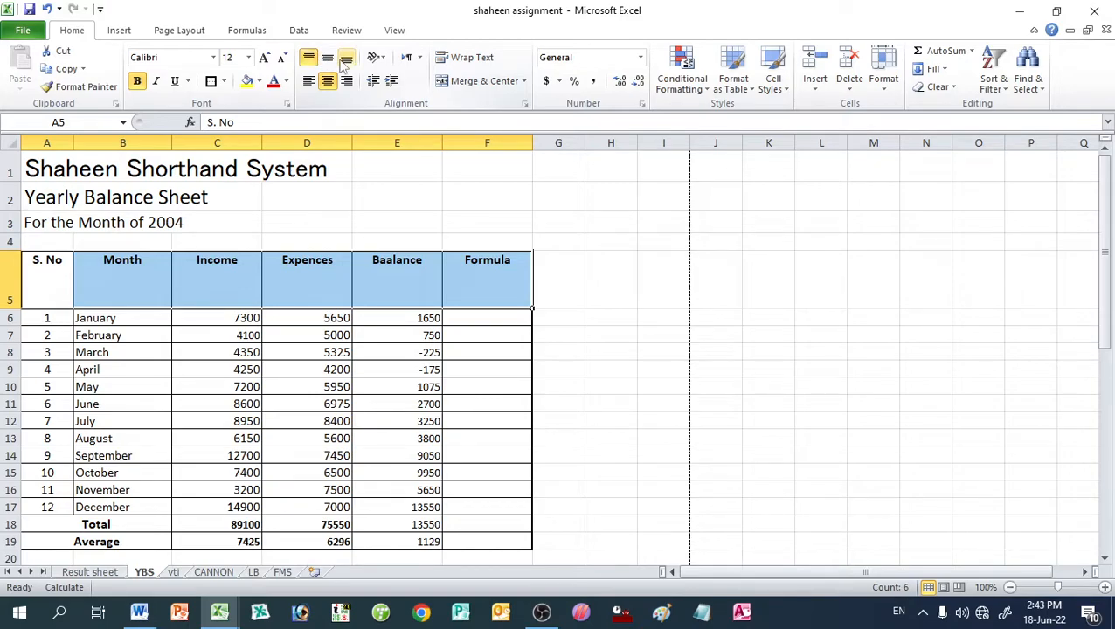
click(347, 57)
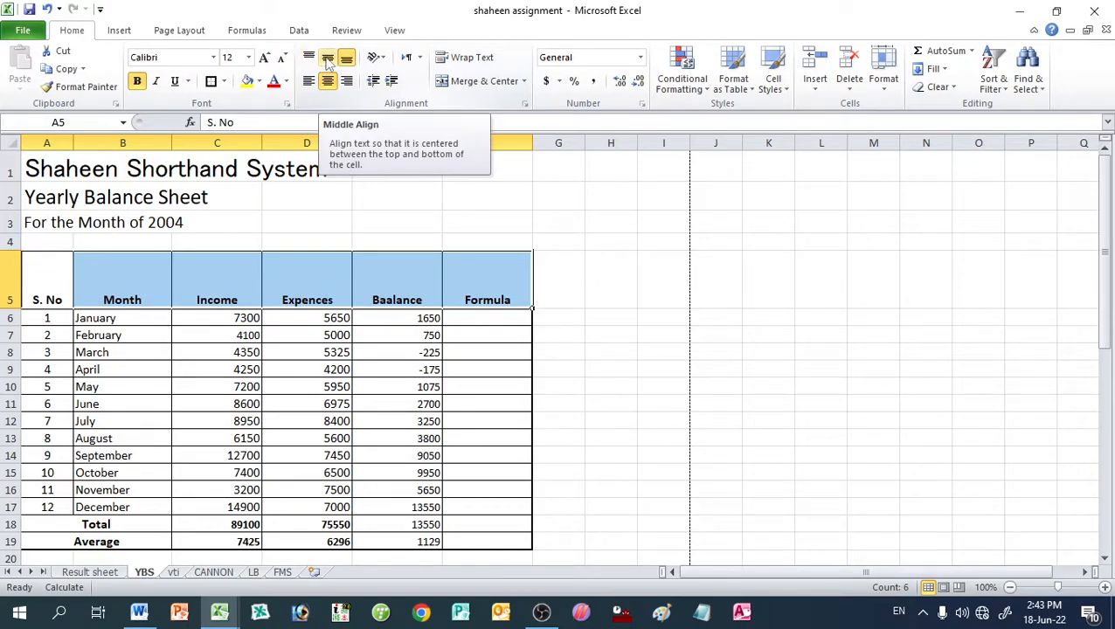
click(328, 57)
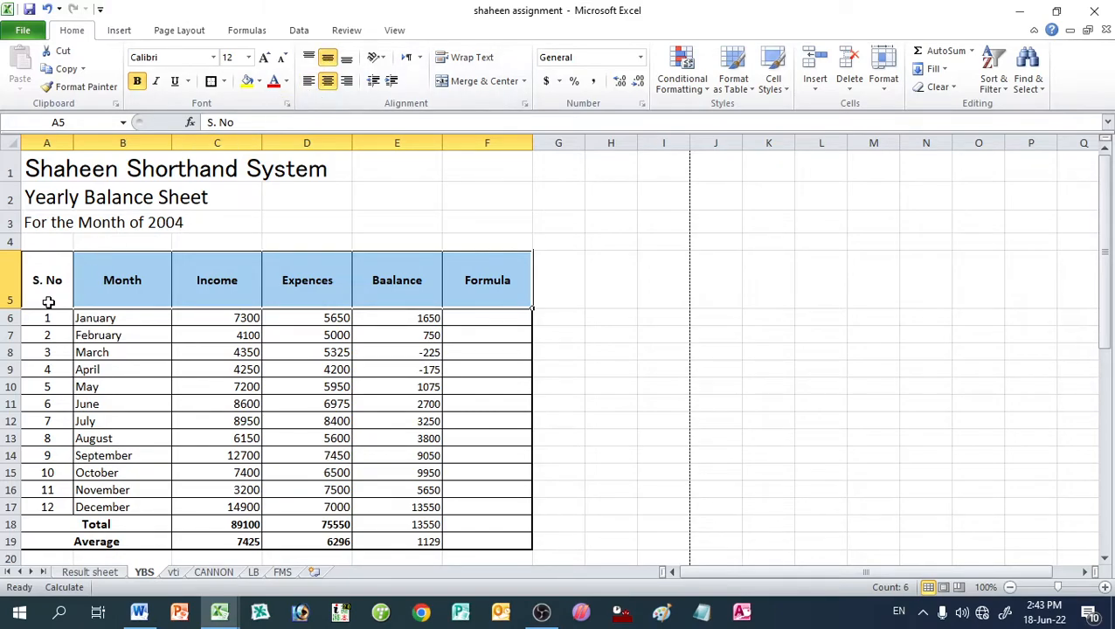
Step: Autofit the height of header row 5 to its text
double_click(12, 308)
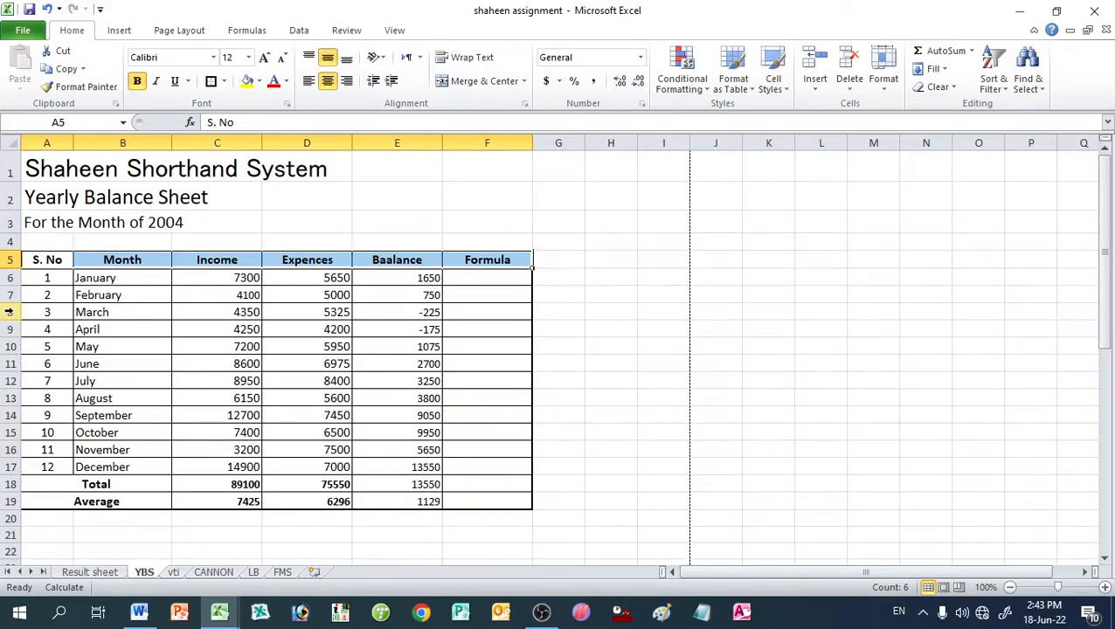
Step: Increase the height of header row 5 to roughly three times its autofitted height
drag(12, 269, 11, 301)
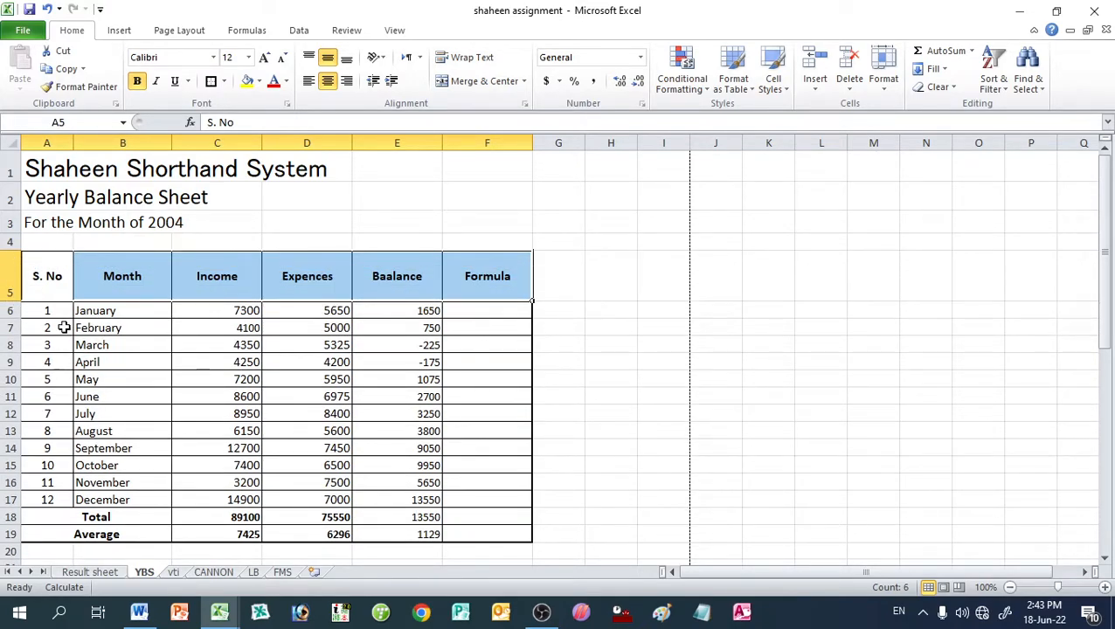
Step: Unmerge the Total label cells A18:B18 and merge and center them again
click(91, 516)
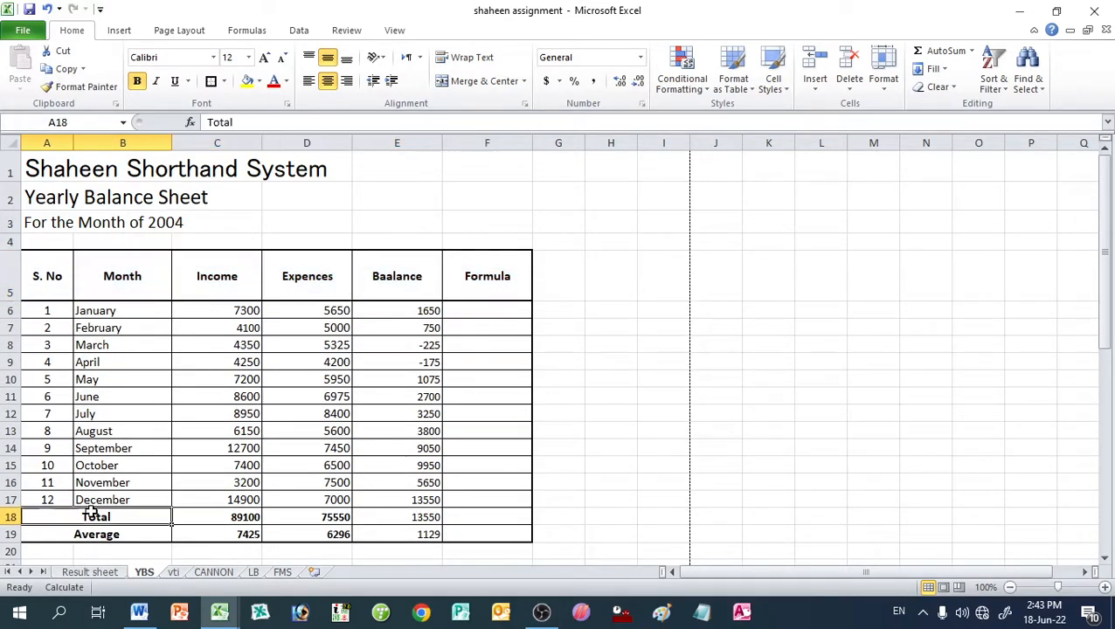
click(460, 82)
click(44, 516)
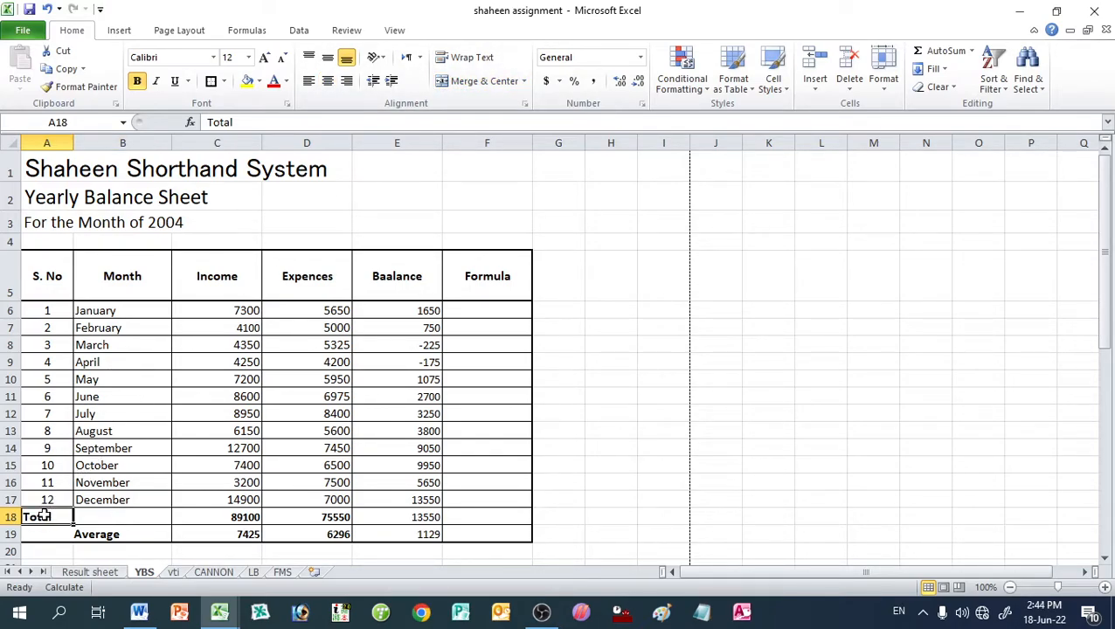
drag(31, 517, 80, 516)
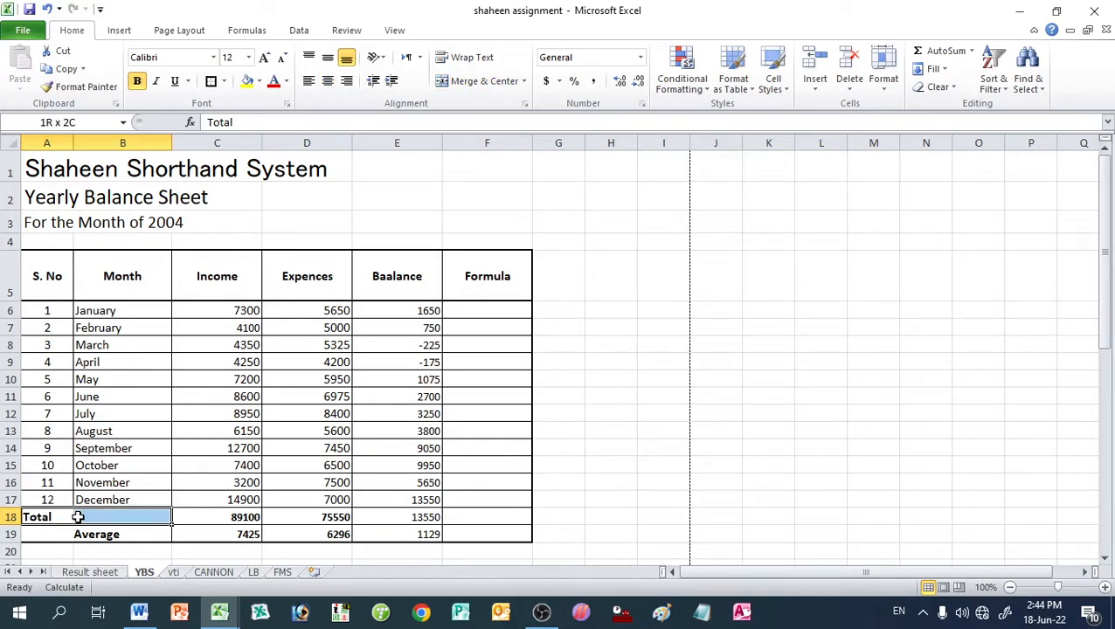
click(460, 86)
Step: Unmerge the Average label cells A19:B19 and merge and center them again
click(65, 530)
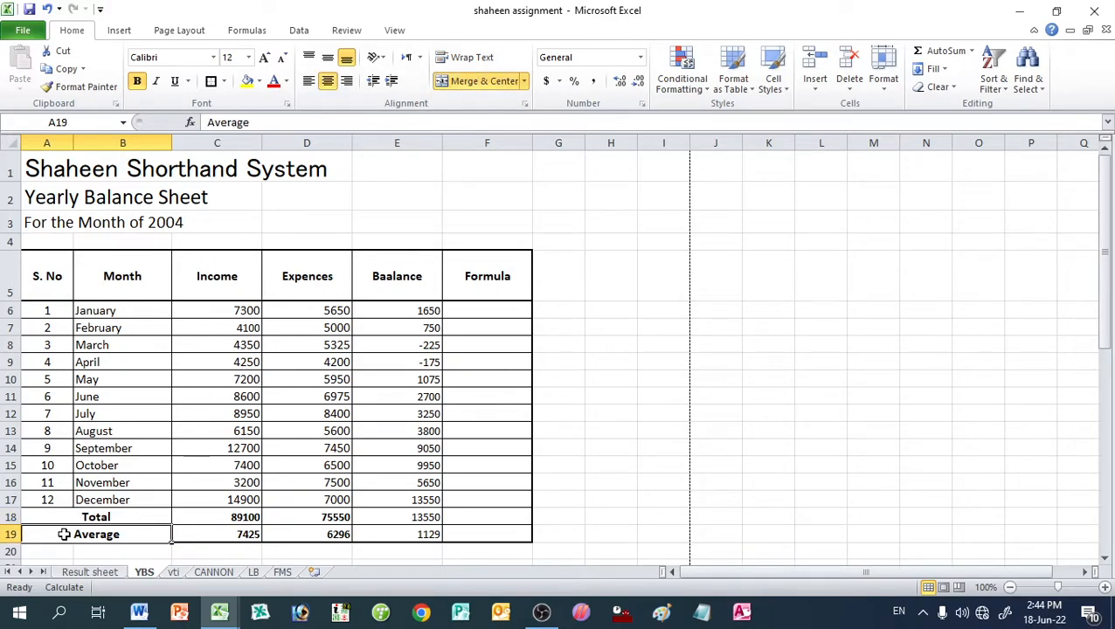
click(487, 82)
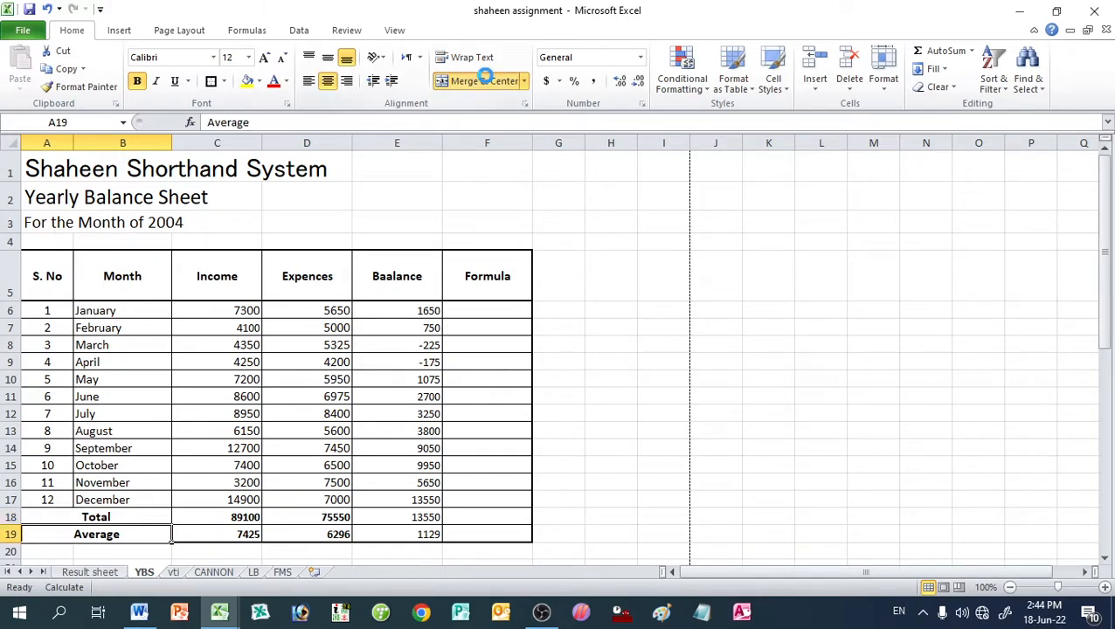
click(35, 537)
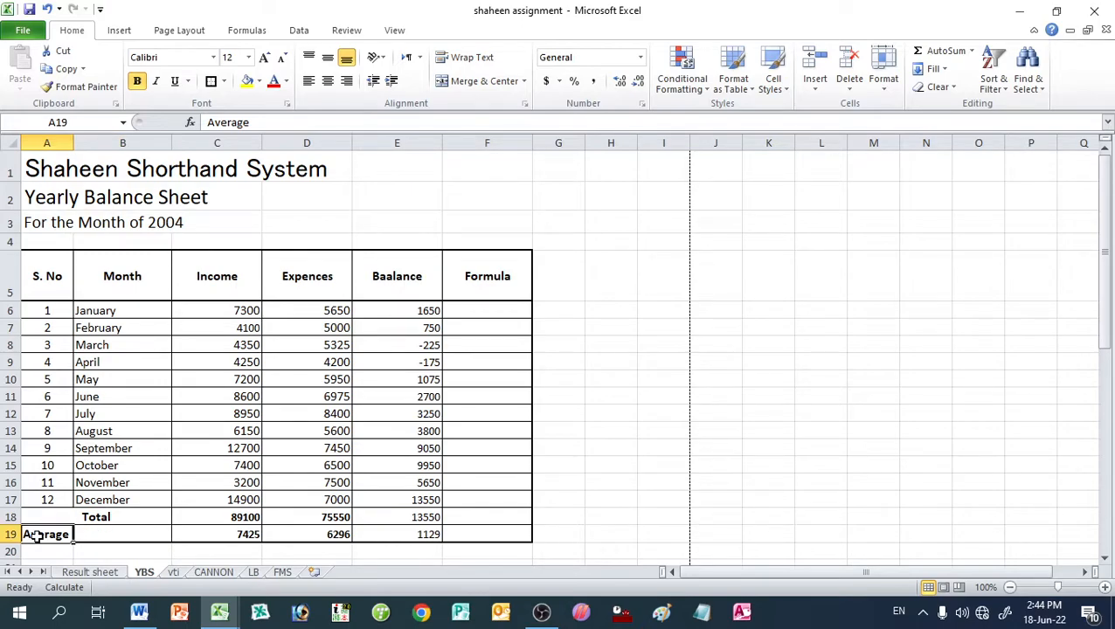
drag(35, 536, 105, 535)
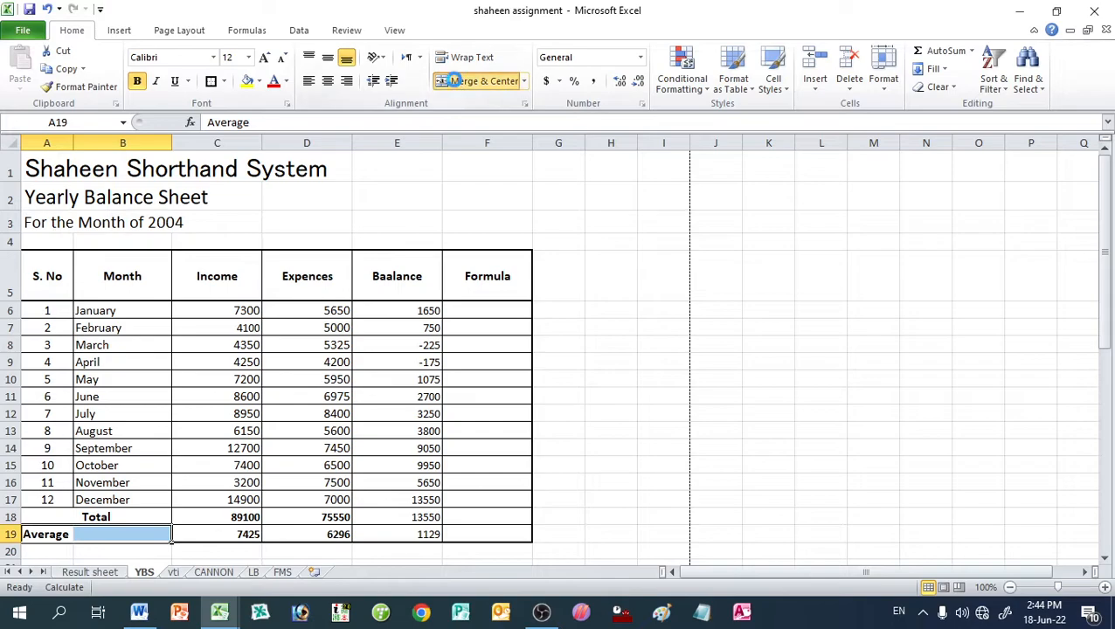
click(484, 80)
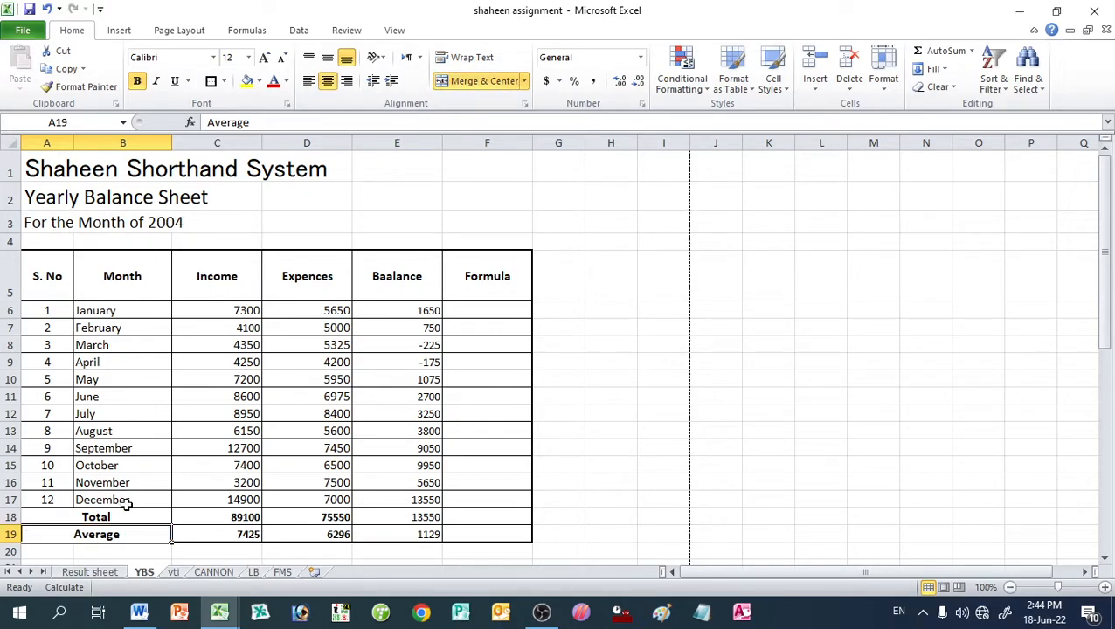
Step: Merge and center each title line across columns A to F in rows 1, 2 and 3
drag(40, 171, 460, 164)
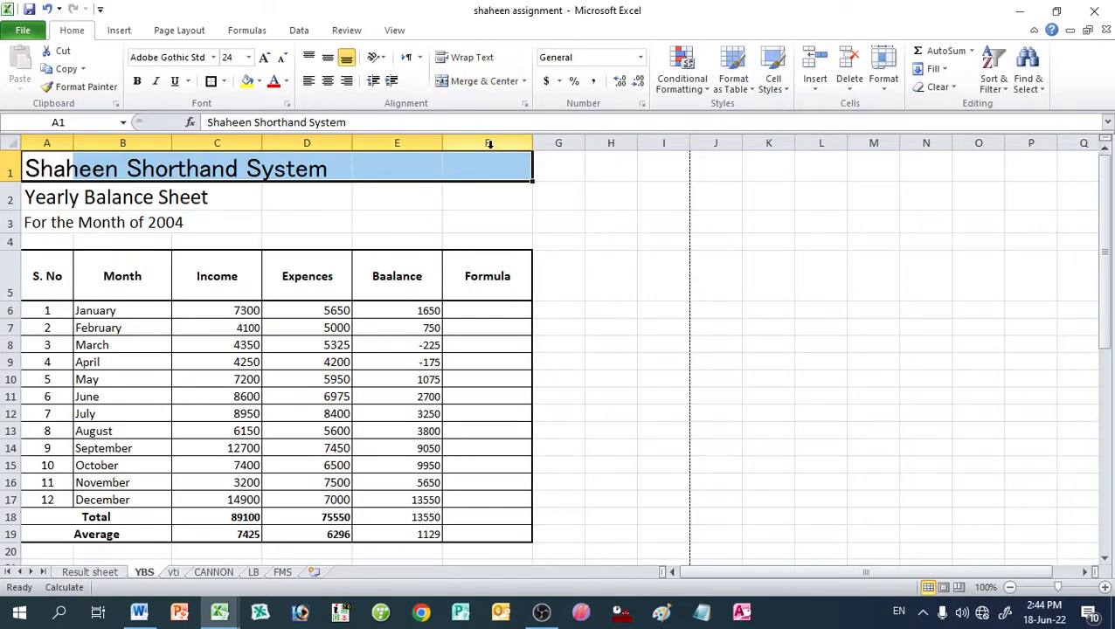
click(122, 239)
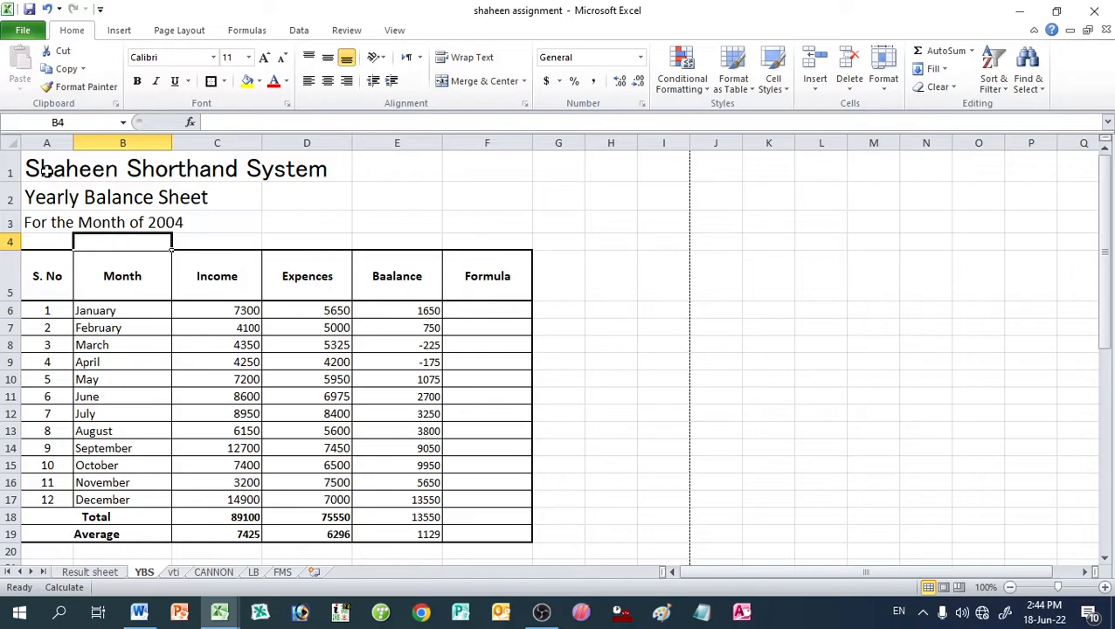
click(45, 171)
drag(45, 166, 459, 157)
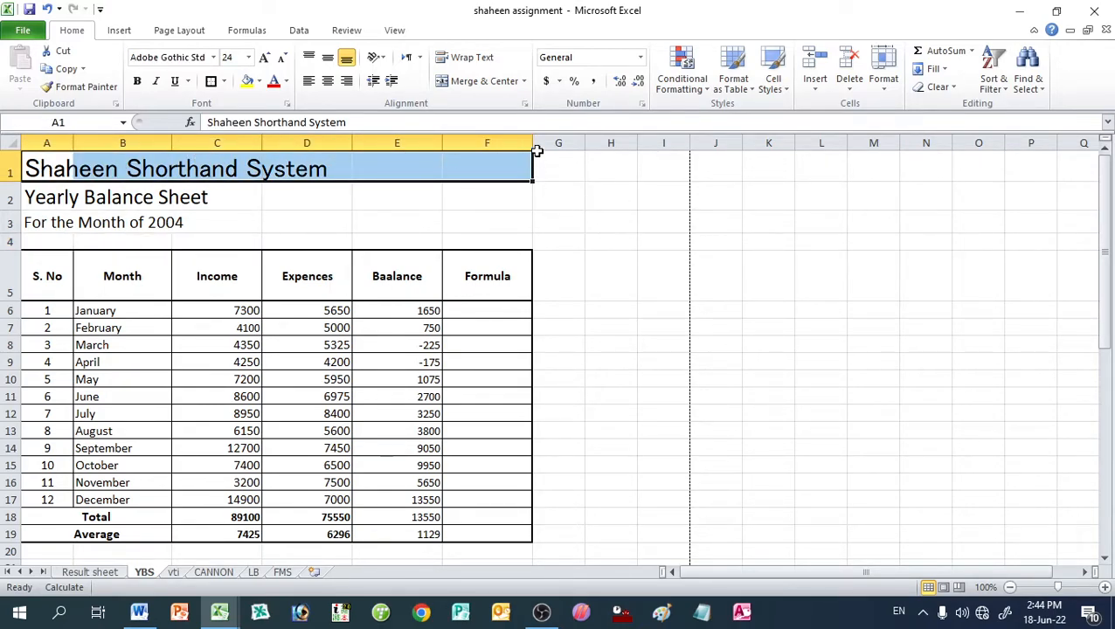
click(462, 87)
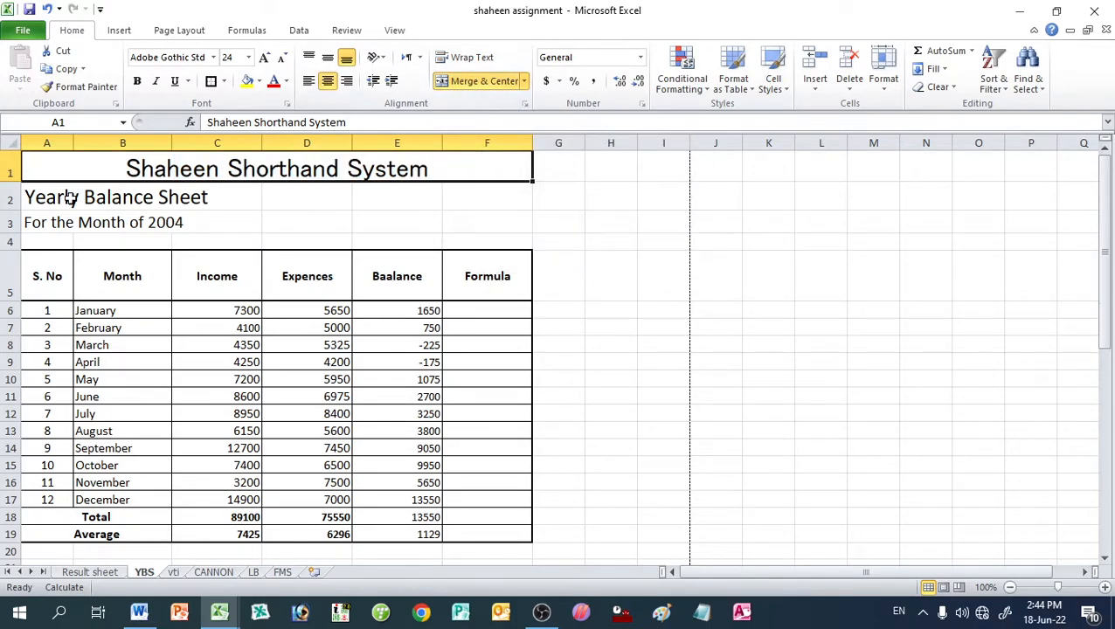
drag(34, 199, 503, 183)
click(466, 83)
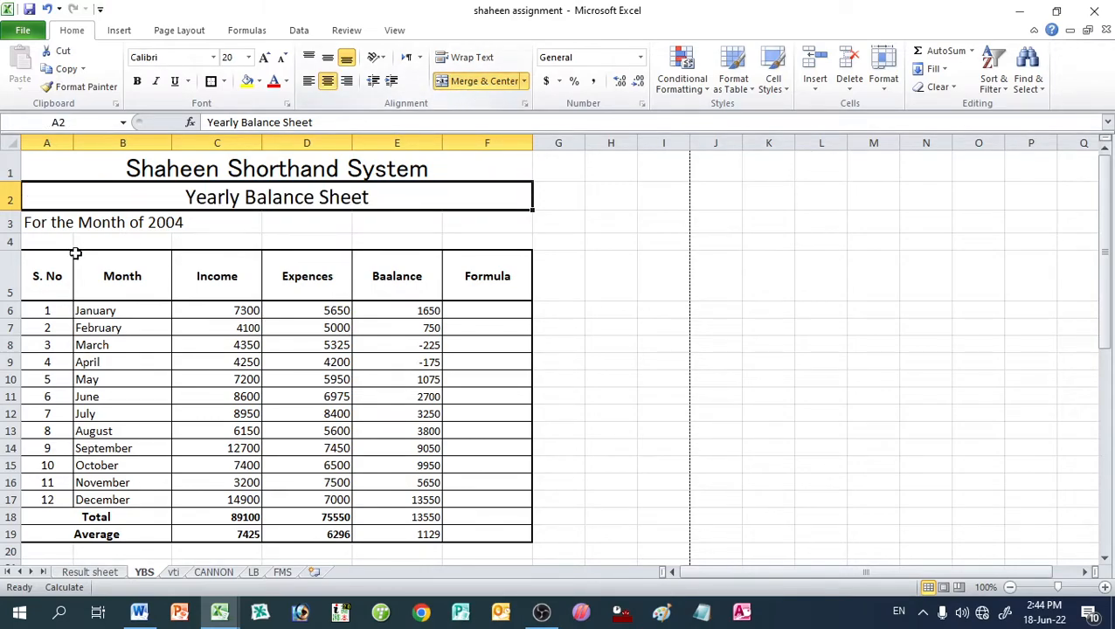
drag(35, 220, 496, 225)
click(472, 80)
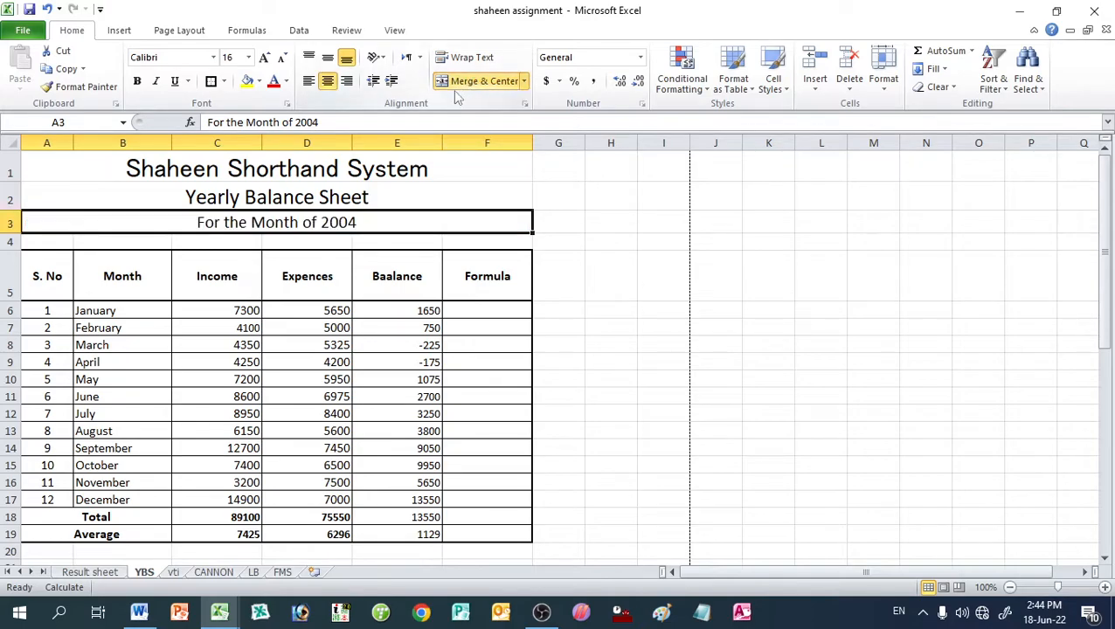
Step: Unmerge the three title rows and try merging the whole range A1:F3 into a single centered cell
drag(144, 169, 161, 214)
click(460, 85)
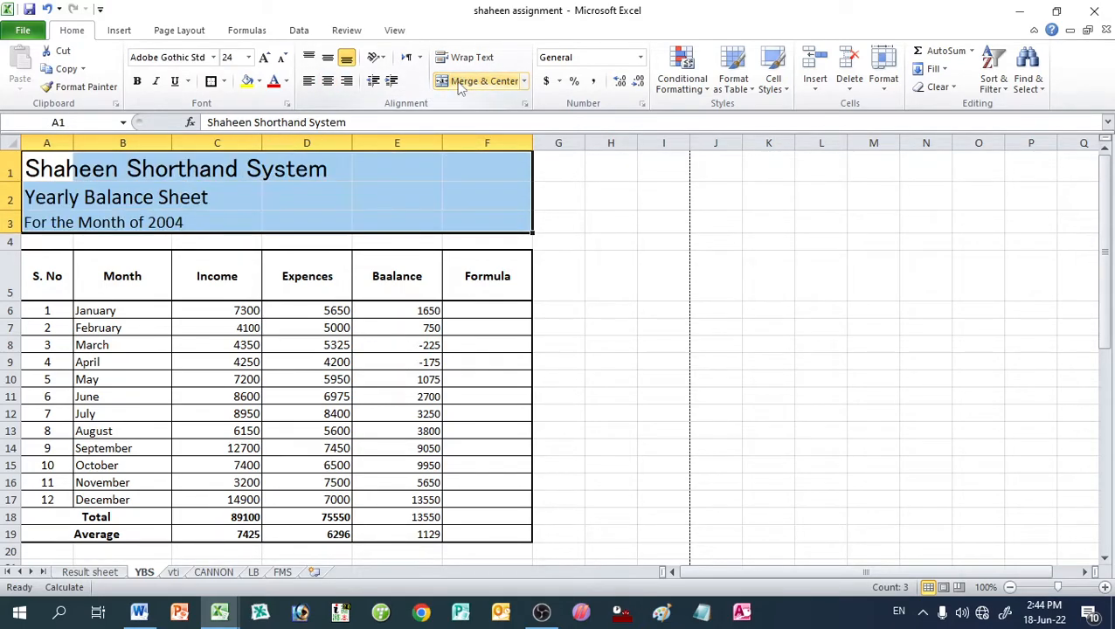
click(461, 81)
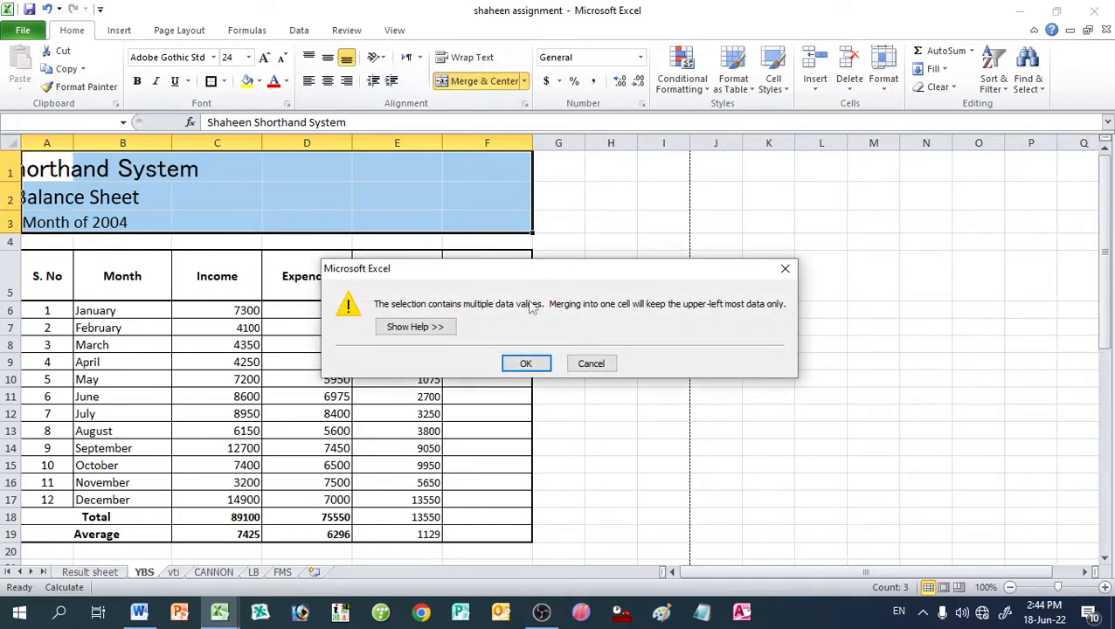
click(523, 365)
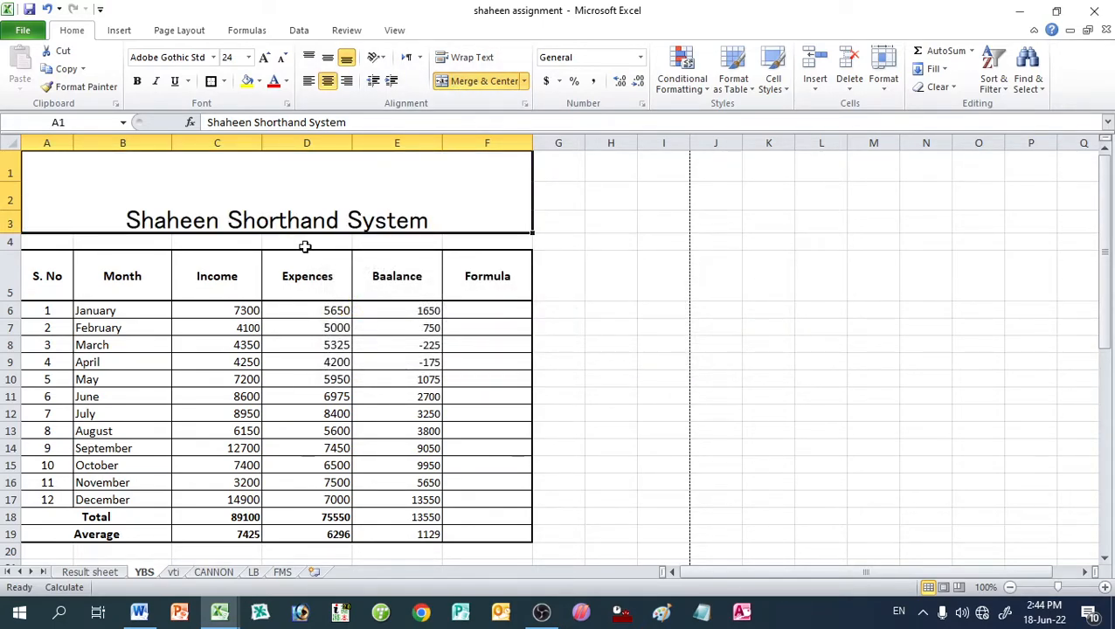
Step: Undo the merge of A1:F3 into a single cell
click(605, 242)
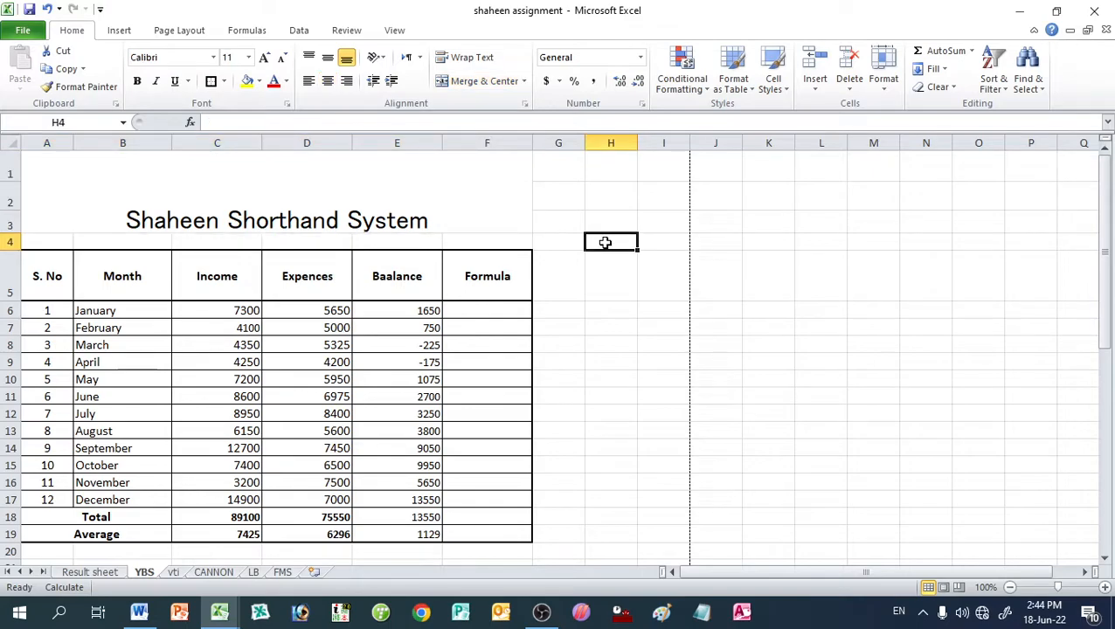
key(ctrl+z)
click(331, 216)
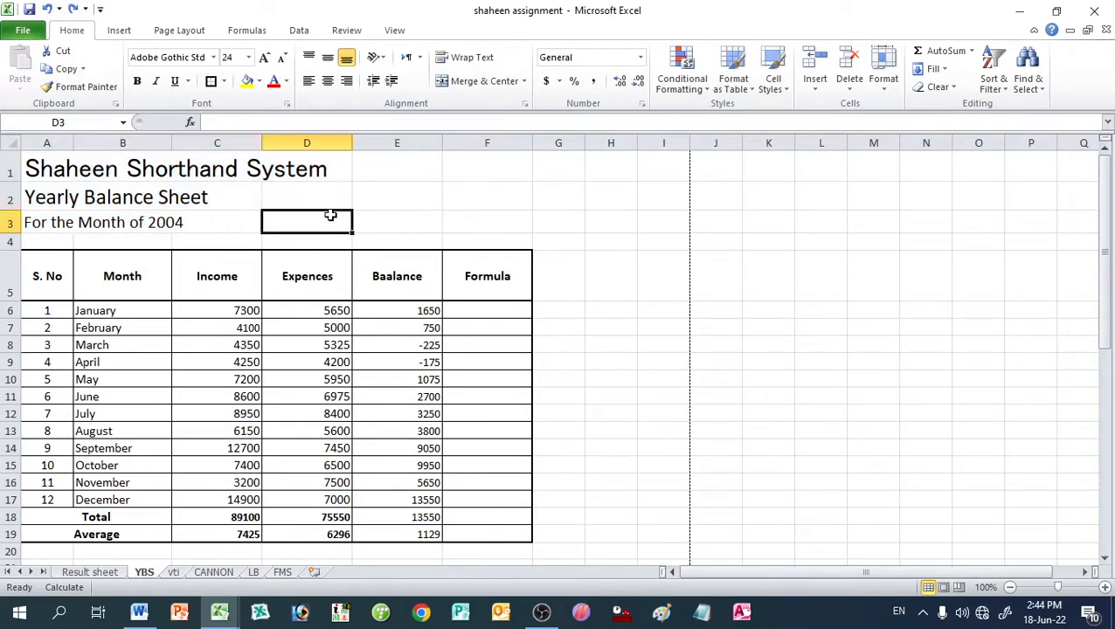
Step: Merge and center the three title lines separately across A1:F1, A2:F2 and A3:F3
drag(35, 164, 471, 130)
click(481, 80)
drag(52, 199, 454, 179)
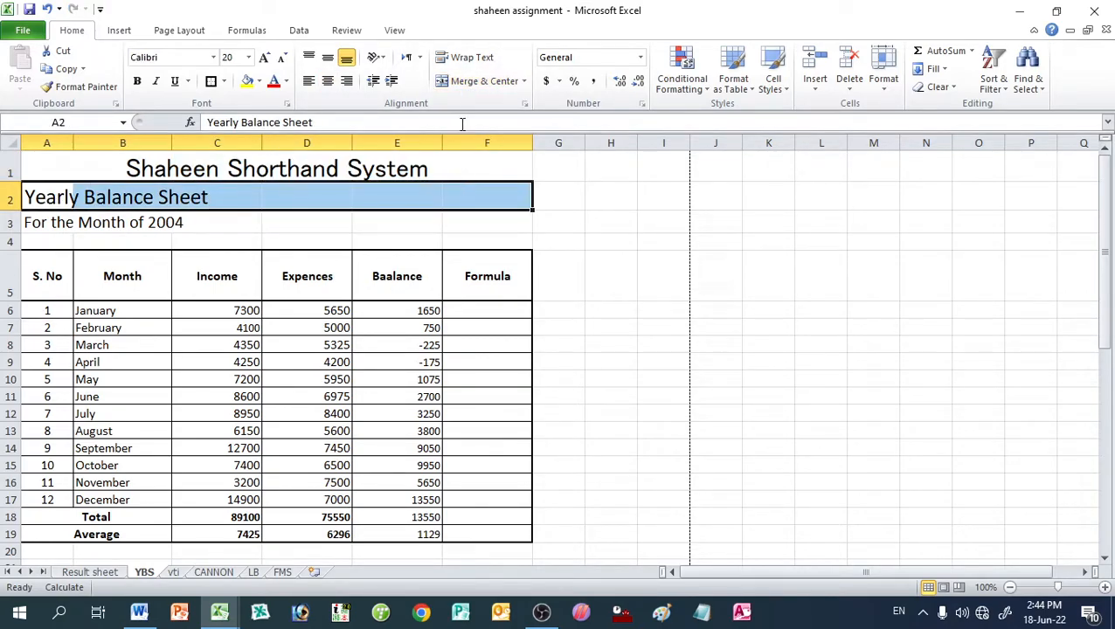
click(461, 80)
drag(54, 222, 474, 225)
click(480, 80)
Step: Apply a thick outside border around the title block A1:F3 and check it in the print preview
drag(253, 170, 256, 213)
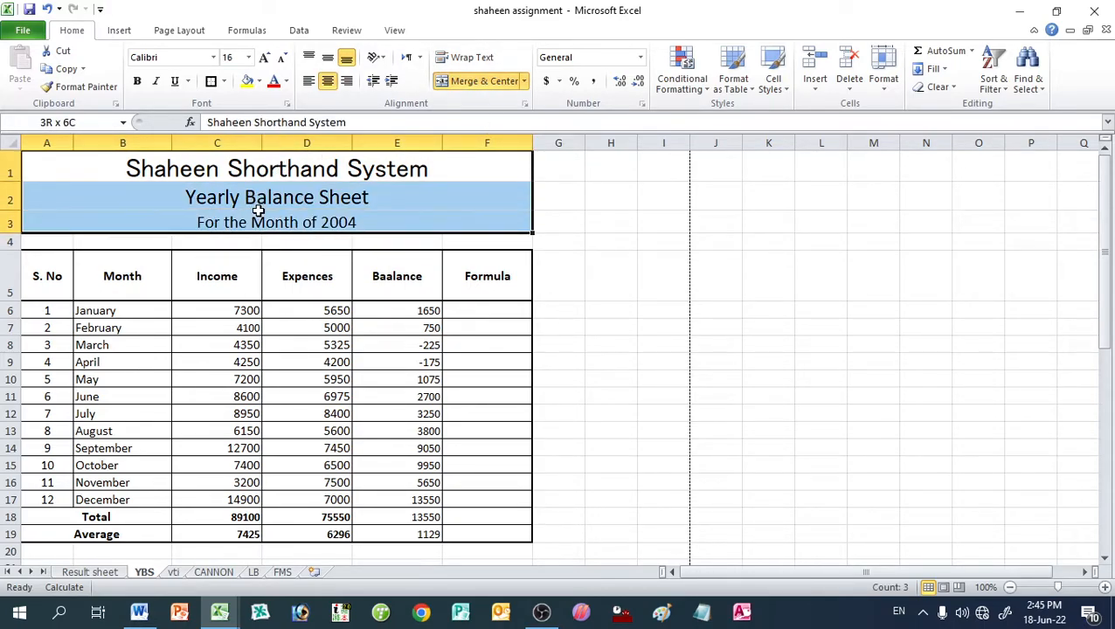
click(210, 81)
click(560, 311)
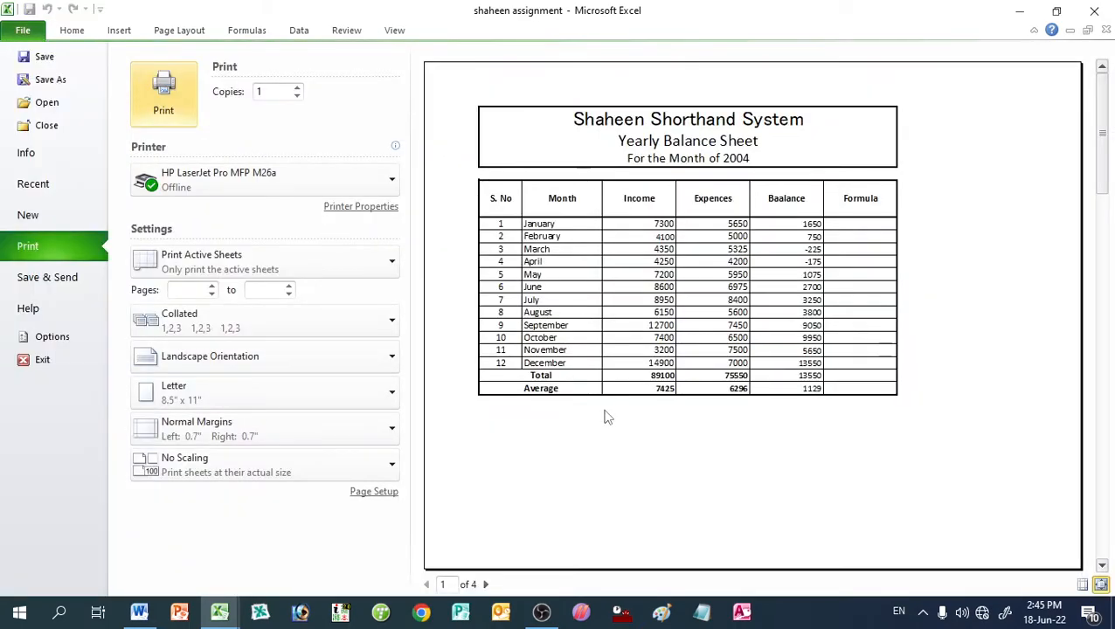
key(Escape)
Step: Review the January balance formula in E6 and enter =C6-D6 in the Formula cell F6
click(476, 305)
key(Left)
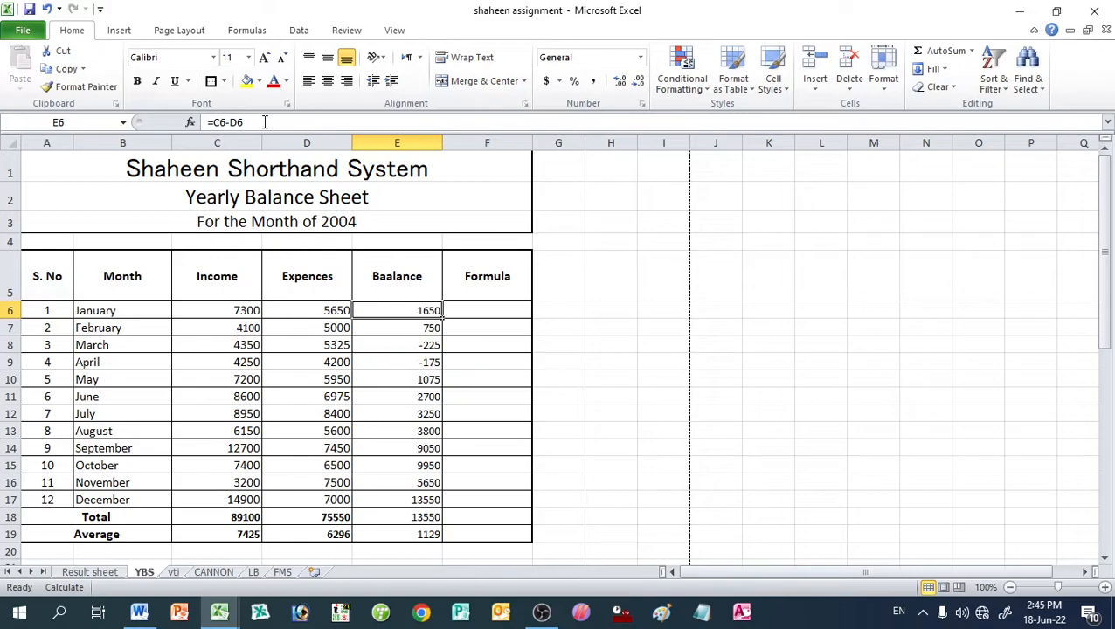
click(471, 309)
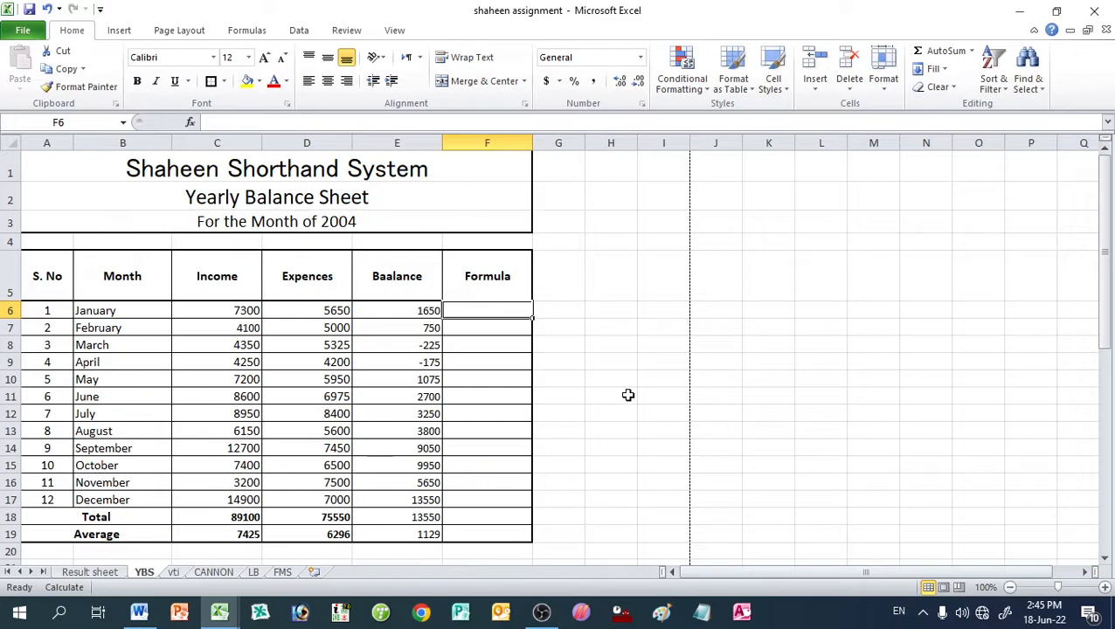
text(=)
key(Left)
key(Left)
key(Left)
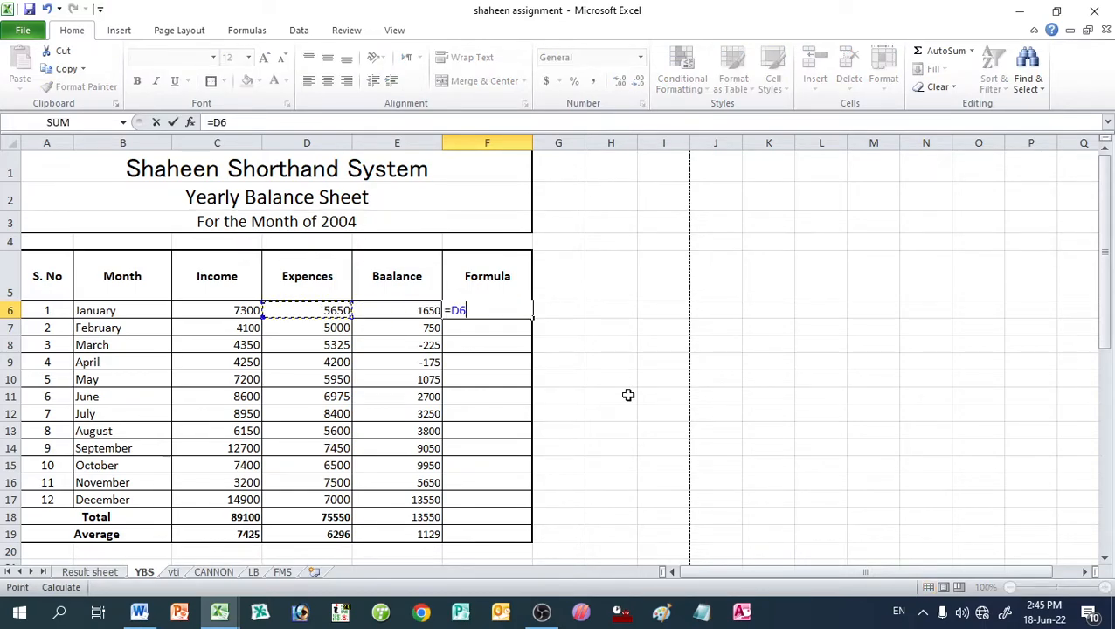
text(-)
key(Left)
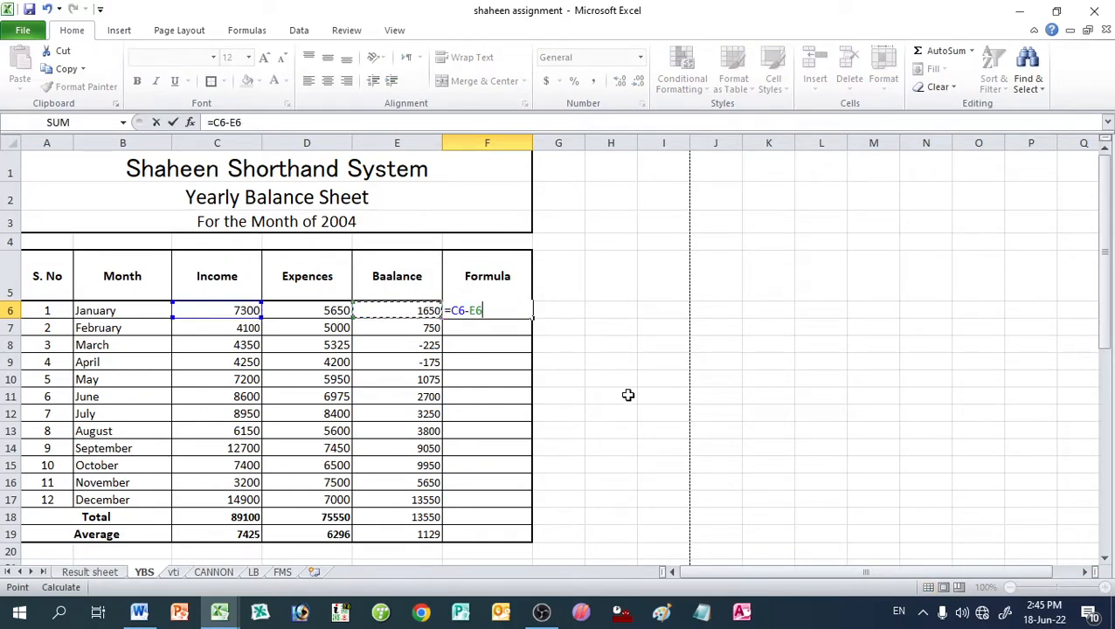
key(Left)
key(Return)
Step: Add a leading apostrophe to the formula in F6 so it is stored as the text =C6-D6
key(Up)
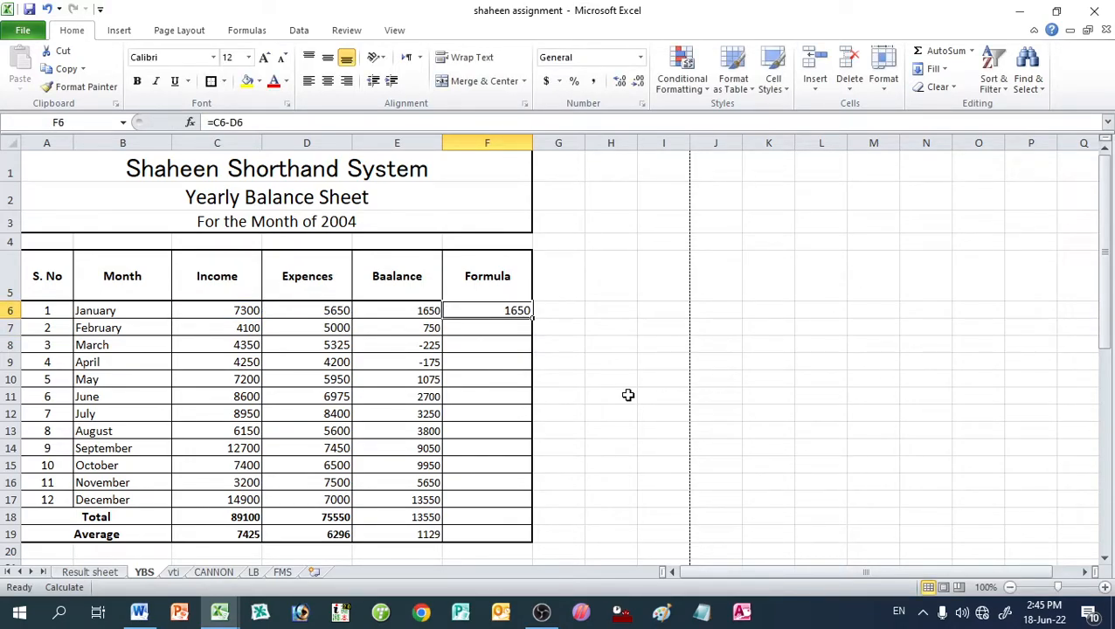
key(F2)
key(Left)
key(Left)
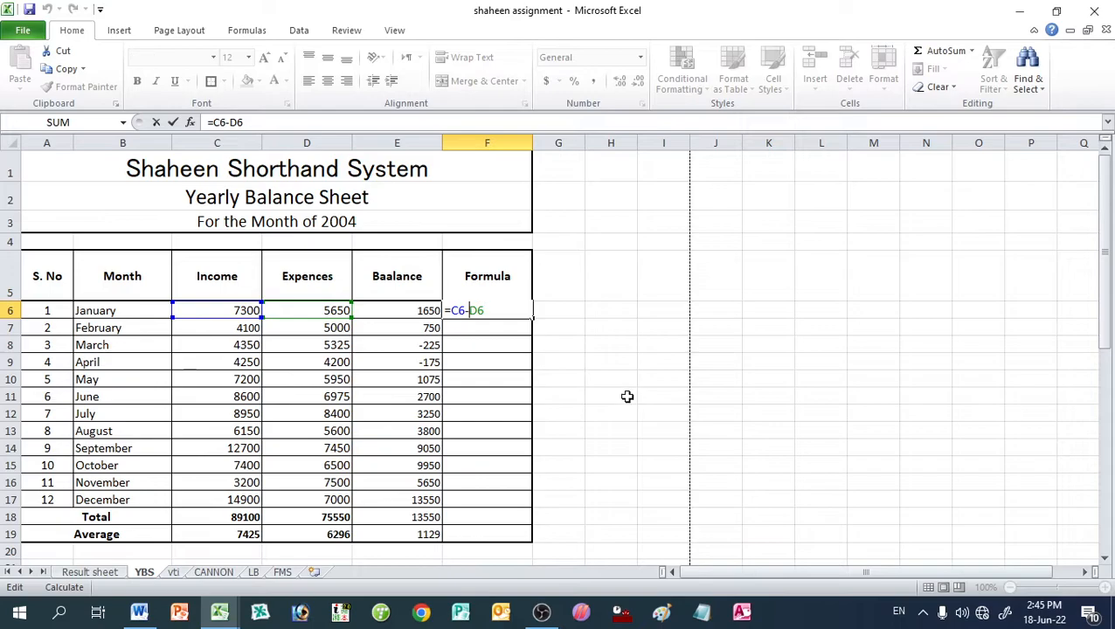
key(Left)
text(')
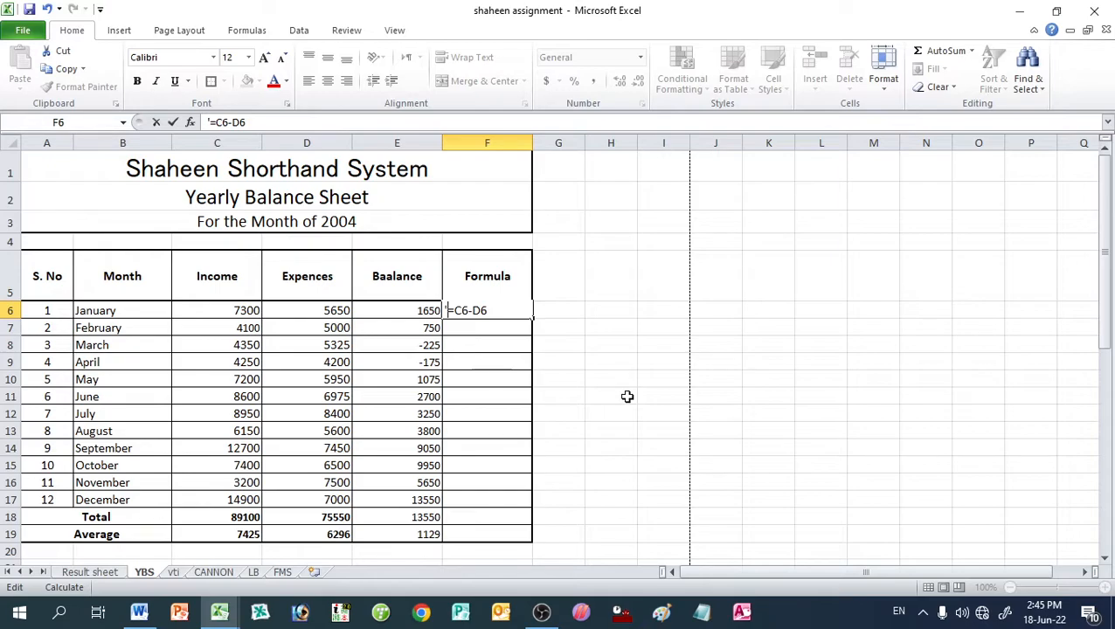
key(Return)
key(Up)
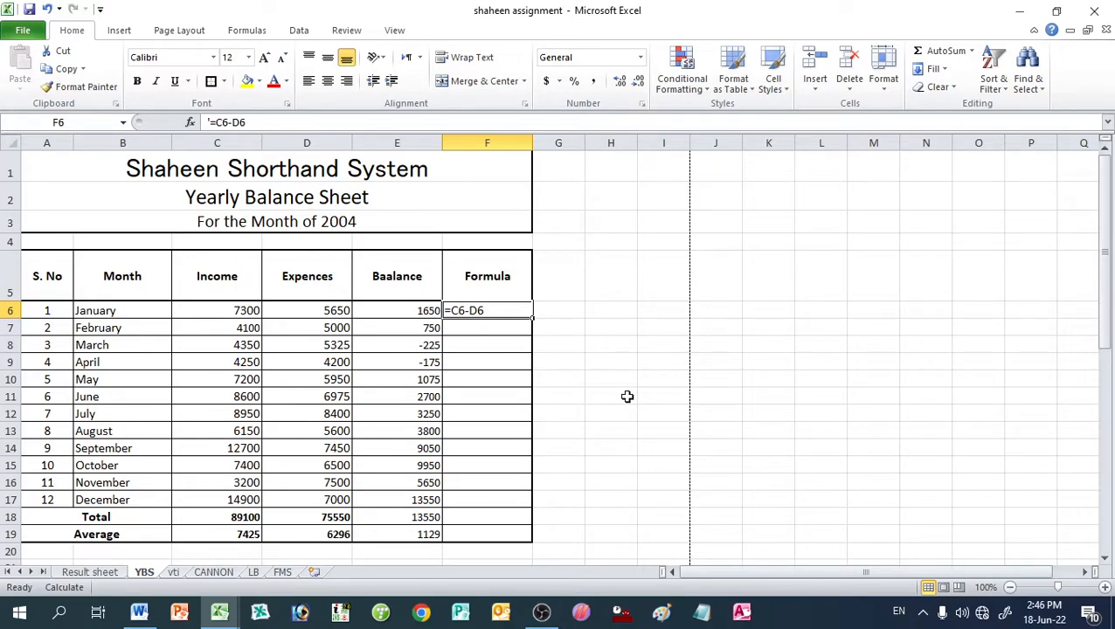
Step: Enter the February balance formula =C7-D7+E6 in the Formula cell F7
key(Return)
text(=)
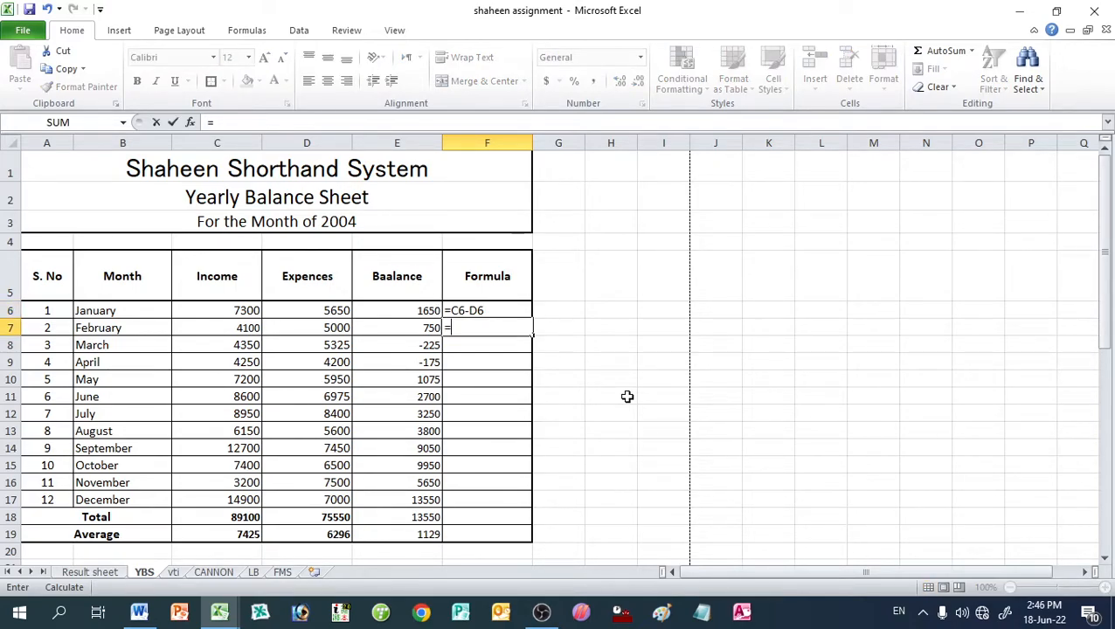
key(Left)
key(Left)
key(Left)
text(-)
key(Left)
key(Left)
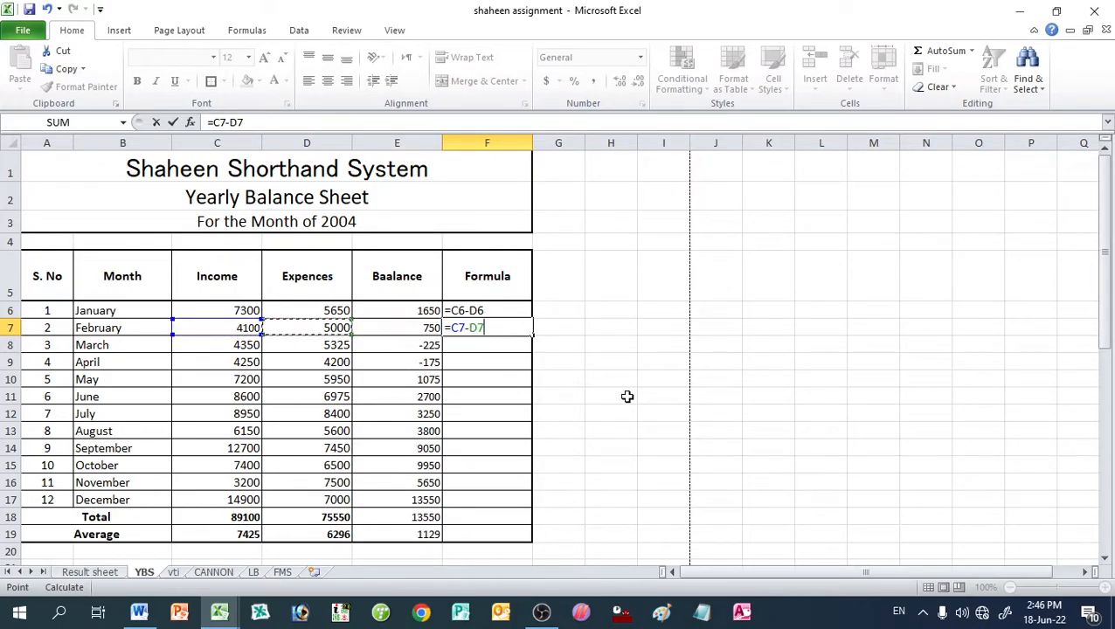
text(+)
key(Left)
key(Up)
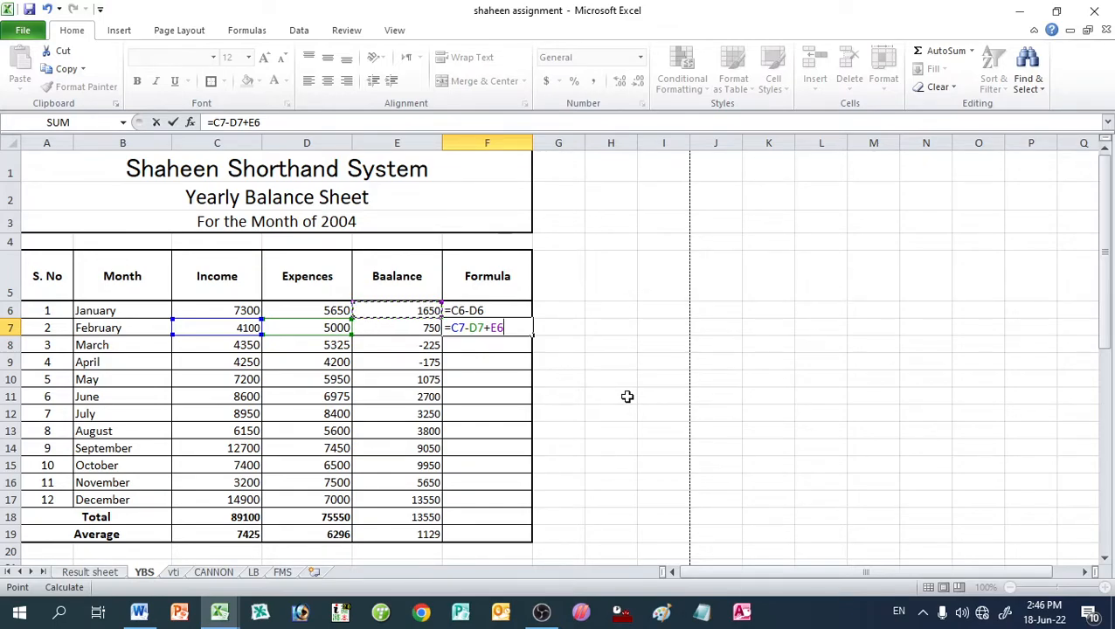
key(Return)
key(Up)
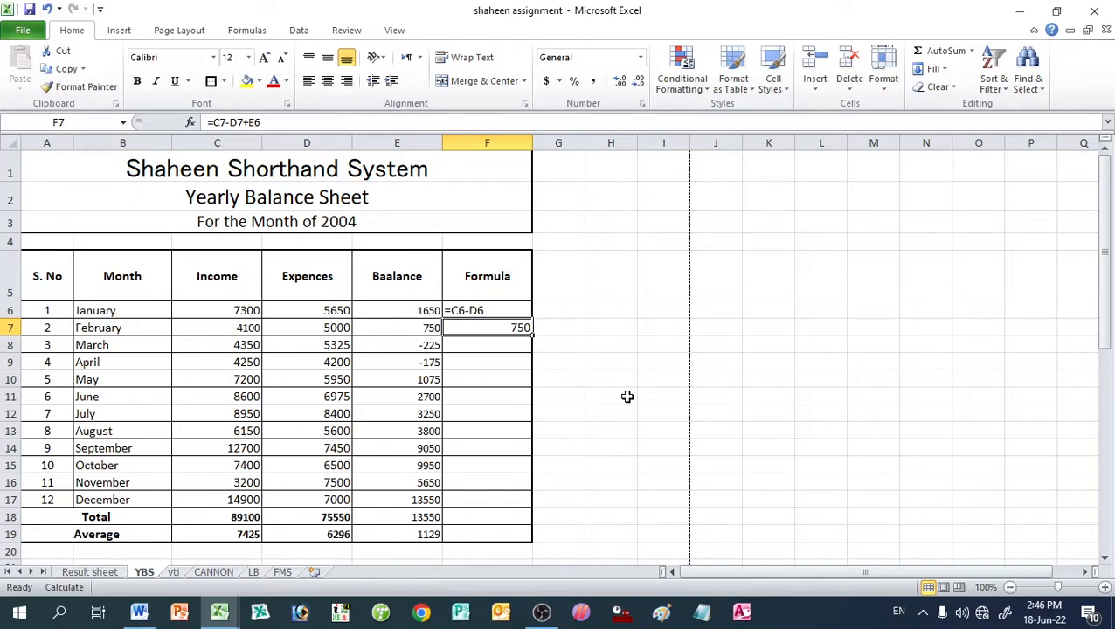
Step: Add a leading apostrophe to the February formula in F7 so it is stored as the text =C7-D7+E6
key(F2)
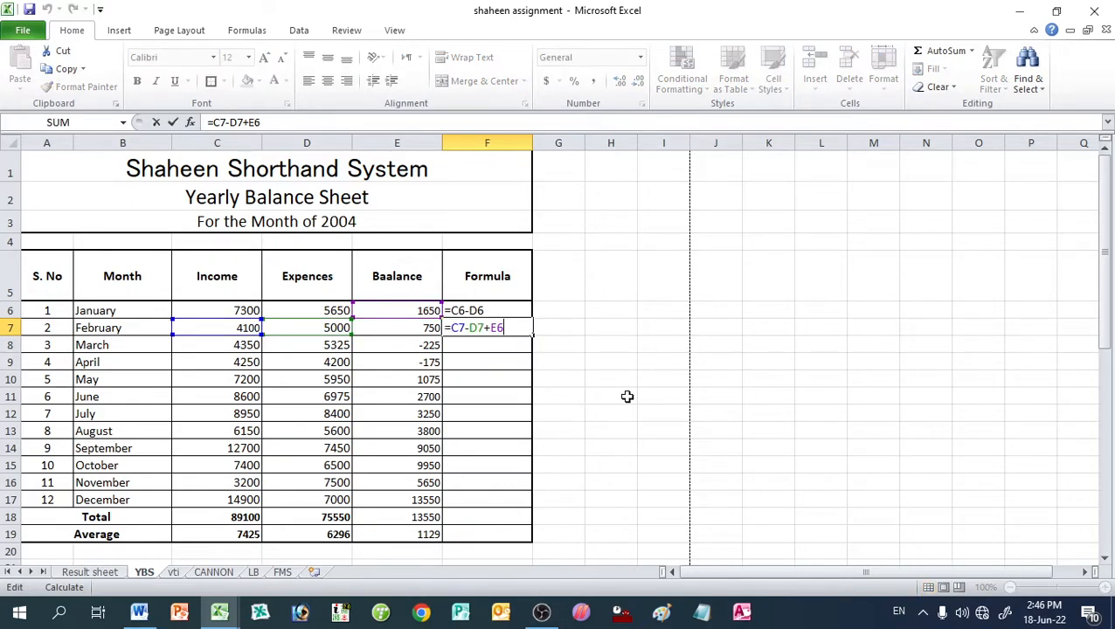
key(Home)
text(')
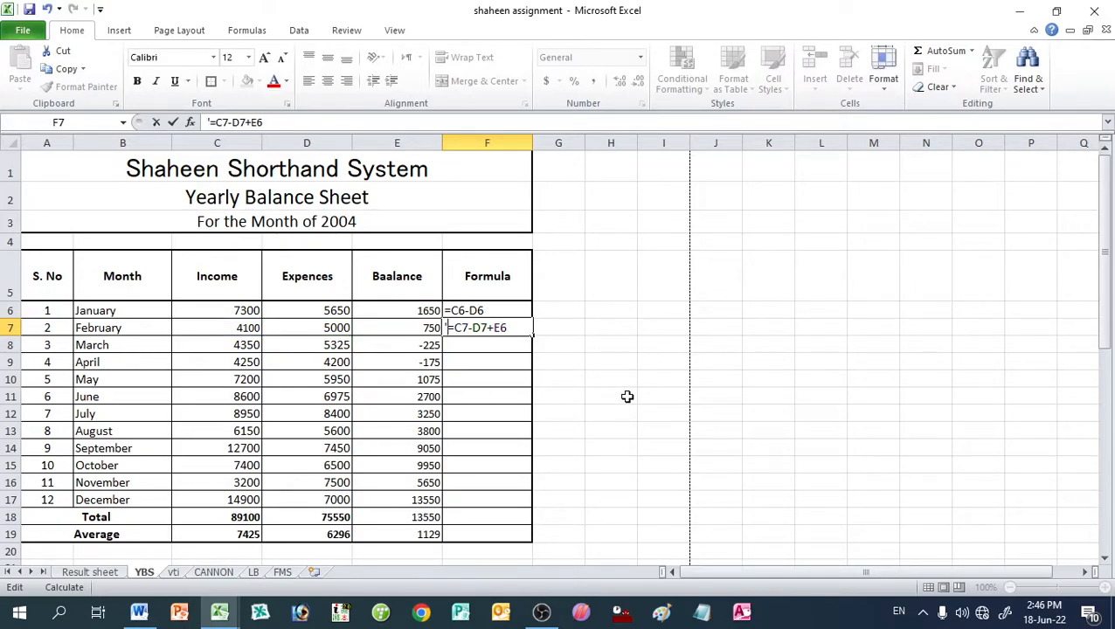
key(Return)
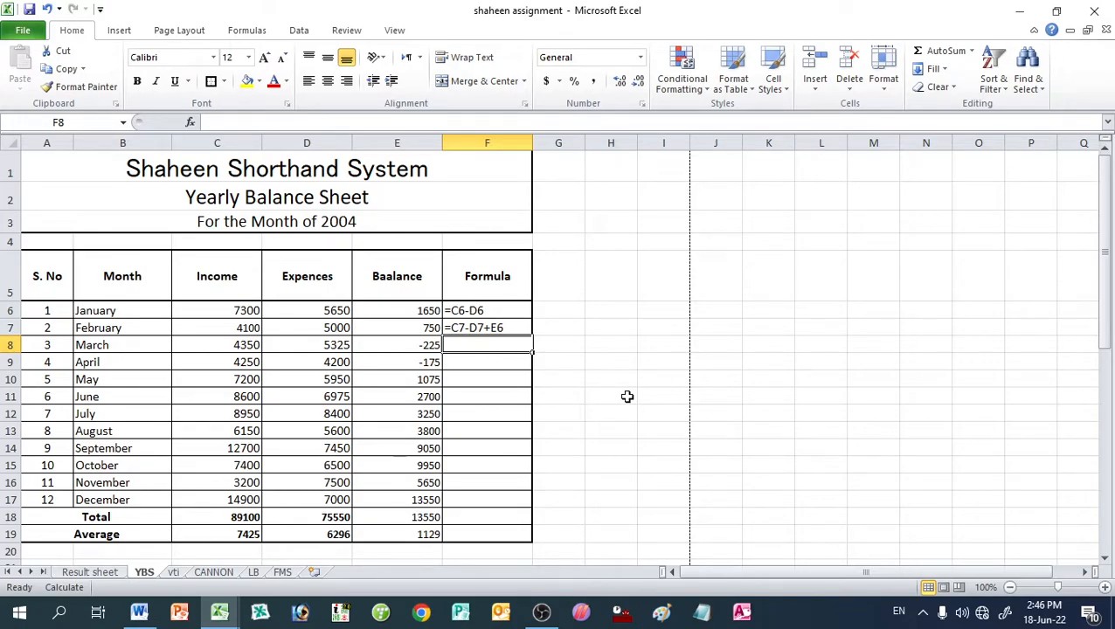
Step: Fill the Formula cells F8 through F19 with the text =C7-D7+E6
text(=C7-D7+E6)
key(Return)
text(=C7-D7+E6)
key(Return)
text(=C7-D7+E6)
key(Return)
text(=C7-D7+E6)
key(Return)
text(=C7-D7+E6)
key(Return)
text(=C7-D7+E6)
key(Return)
text(=C7-D7+E6)
key(Return)
text(=C7-D7+E6)
key(Return)
text(=C7-D7+E6)
key(Return)
text(=C7-D7+E6)
key(Return)
text(=C7-D7+E6)
key(Return)
text(=C7-D7+E6)
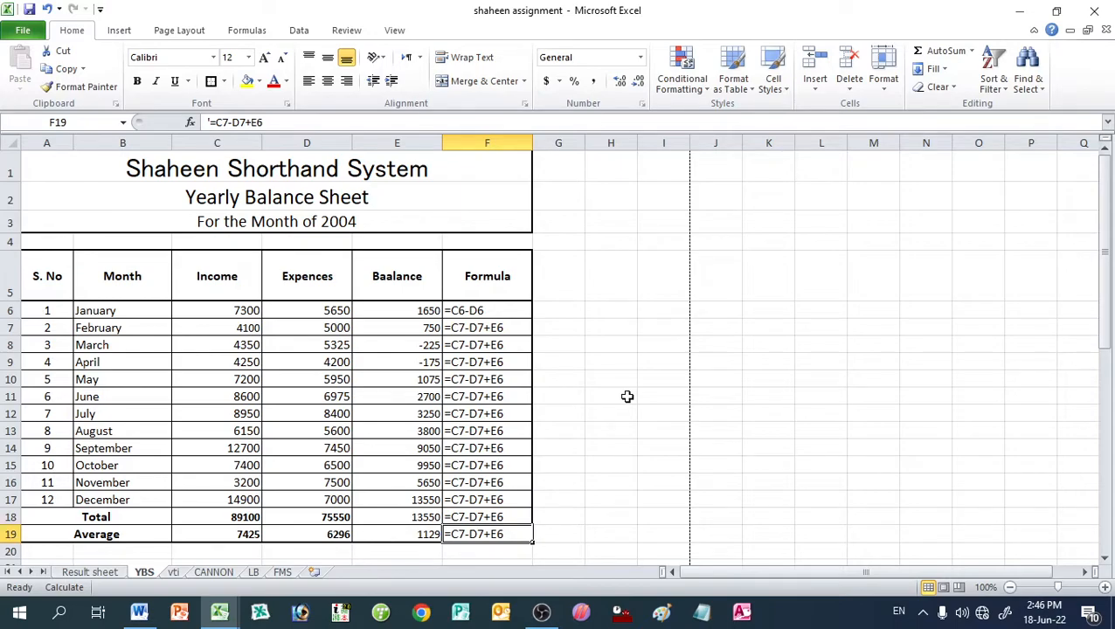
click(108, 314)
click(136, 330)
drag(137, 335, 131, 318)
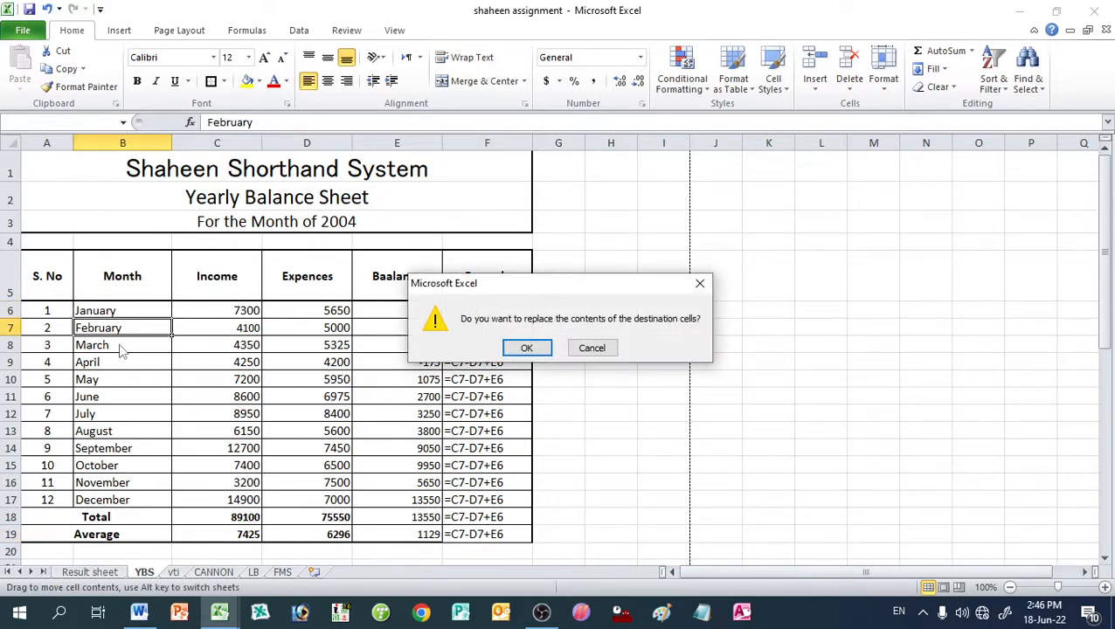
click(591, 342)
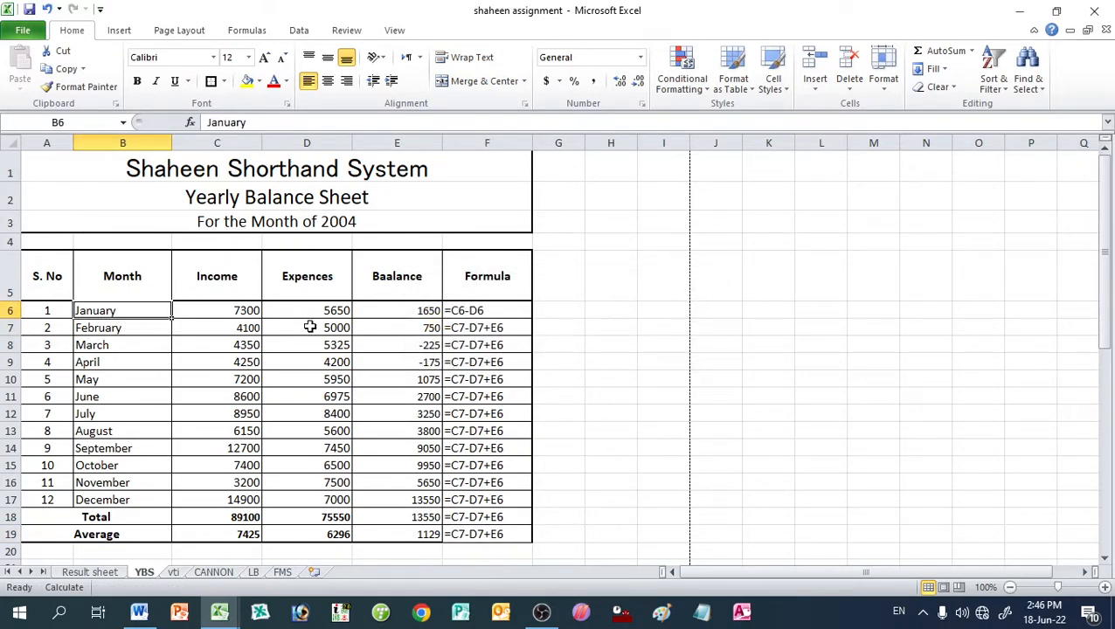
click(134, 349)
Step: Insert a 2-D clustered column chart of the months and income in B6:C17 and place it beside the table from column J
click(136, 315)
drag(160, 317, 241, 495)
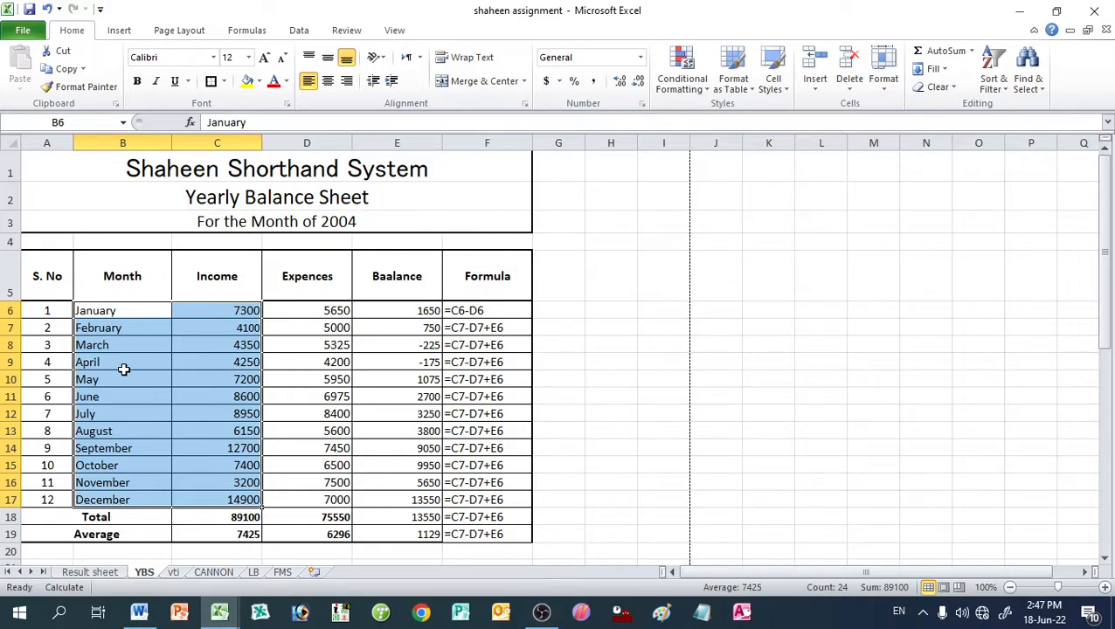
click(119, 30)
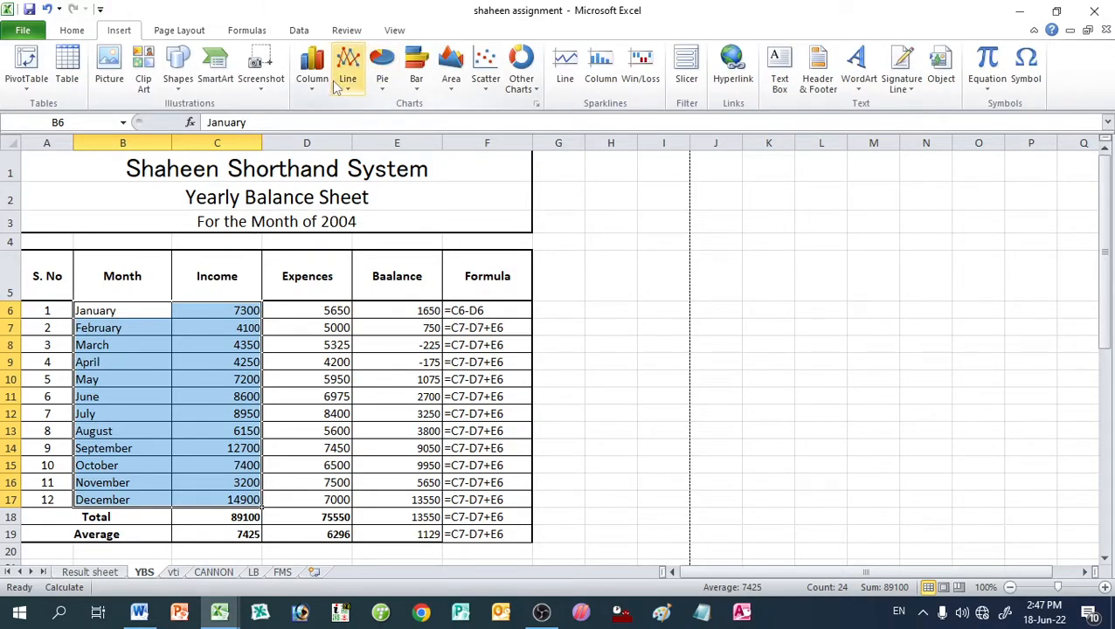
click(313, 70)
click(316, 131)
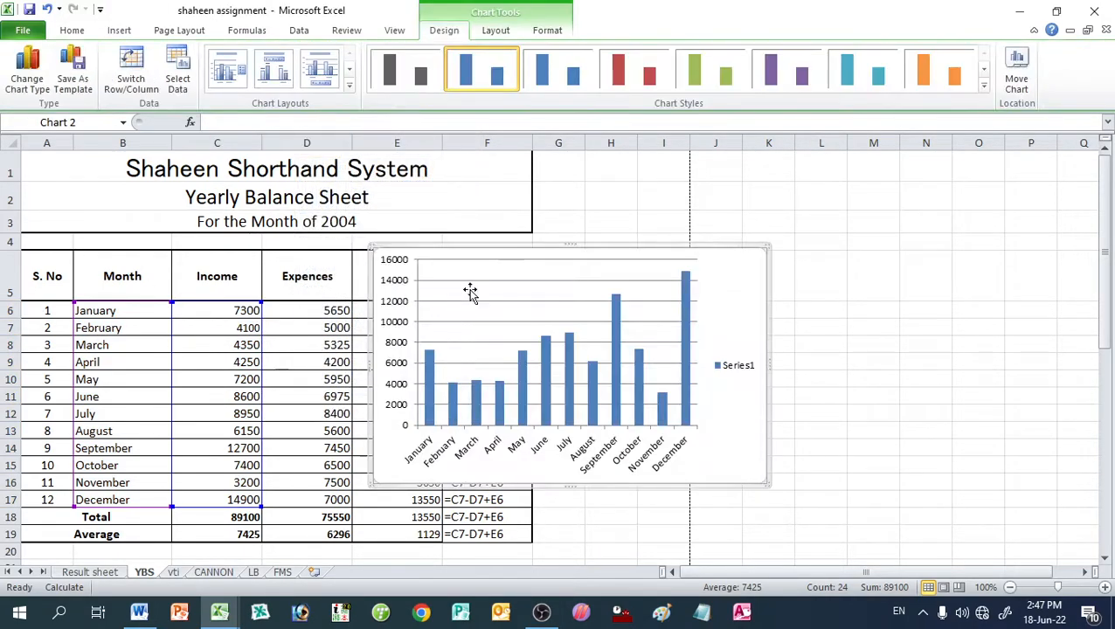
drag(490, 249, 757, 259)
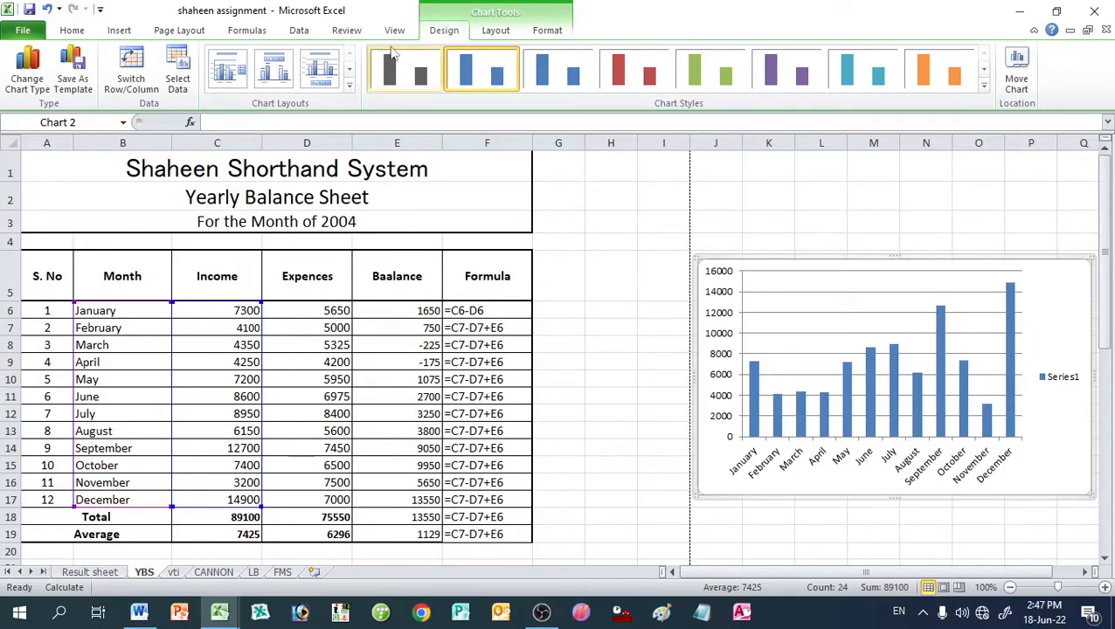
Step: Add a title above the column chart reading Income
click(491, 31)
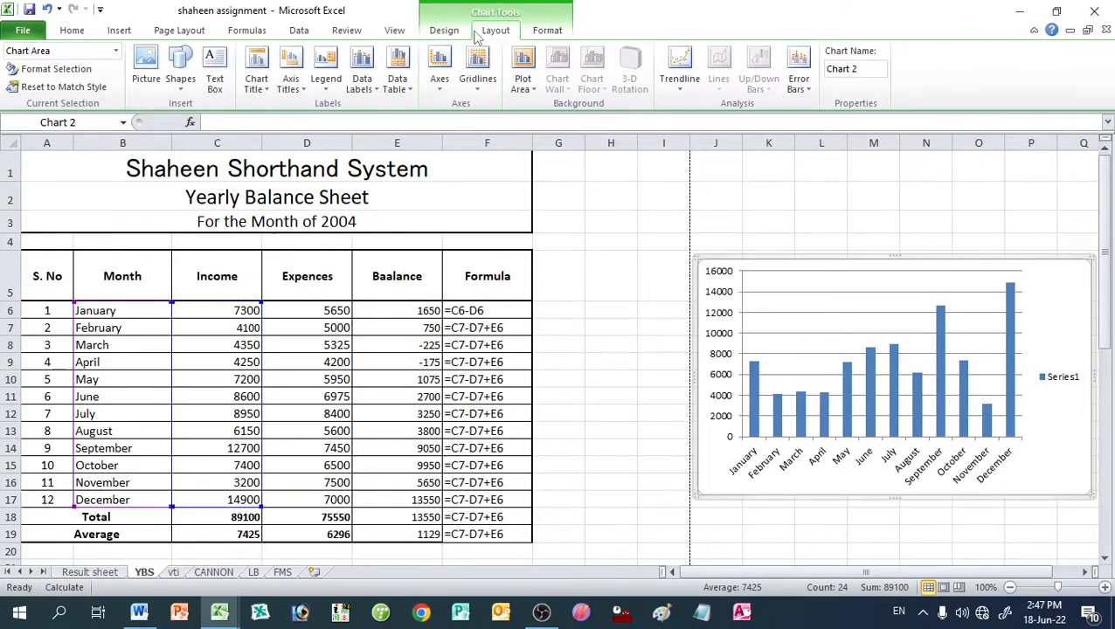
click(254, 83)
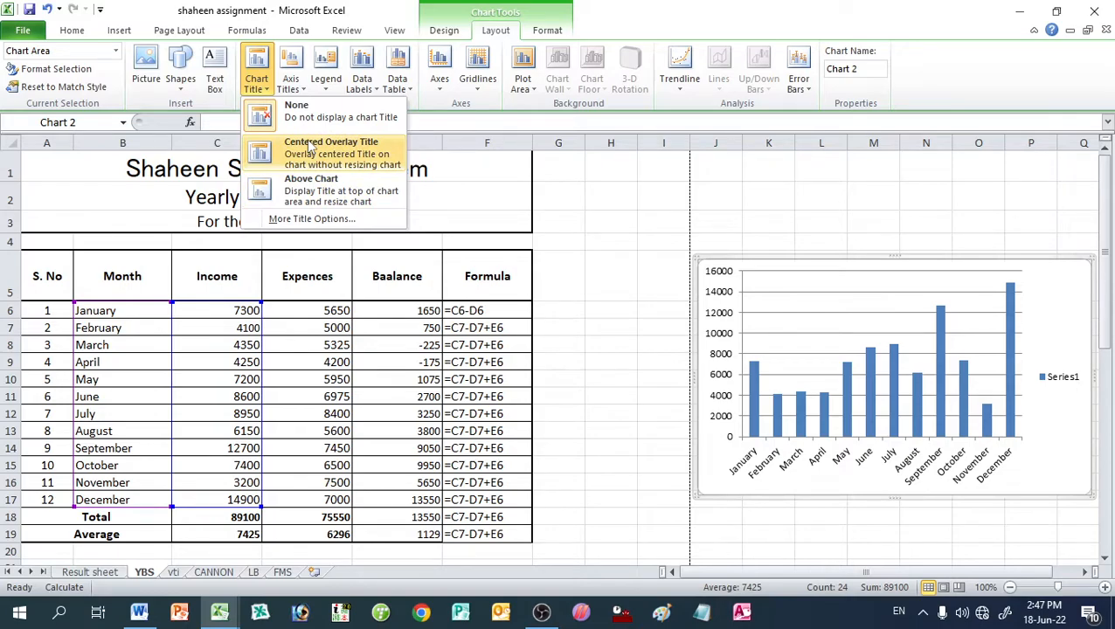
click(301, 183)
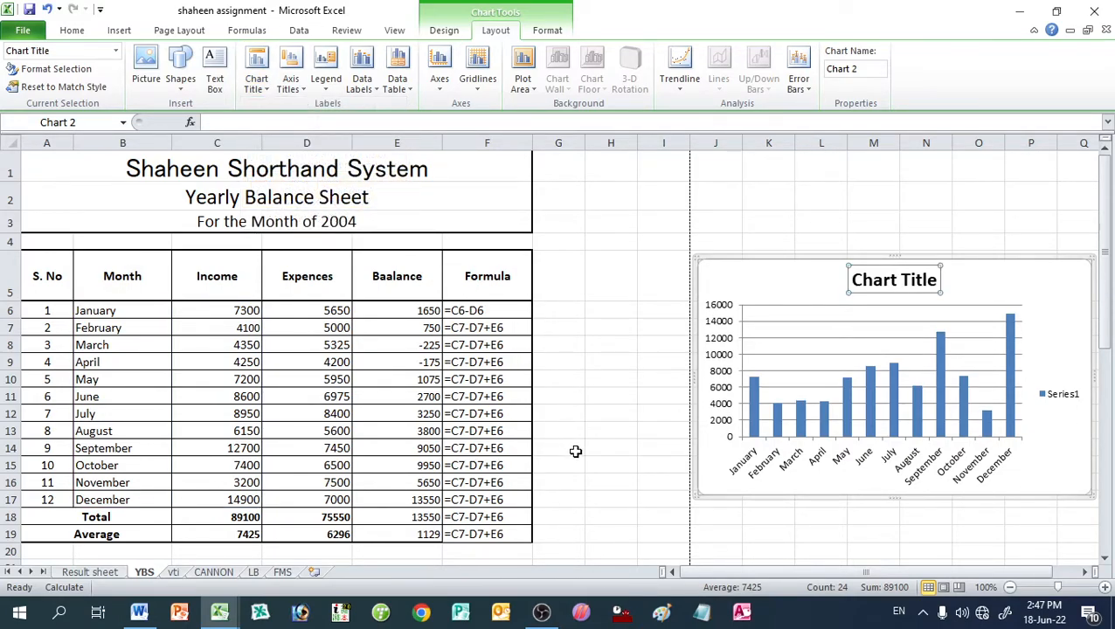
text(Income)
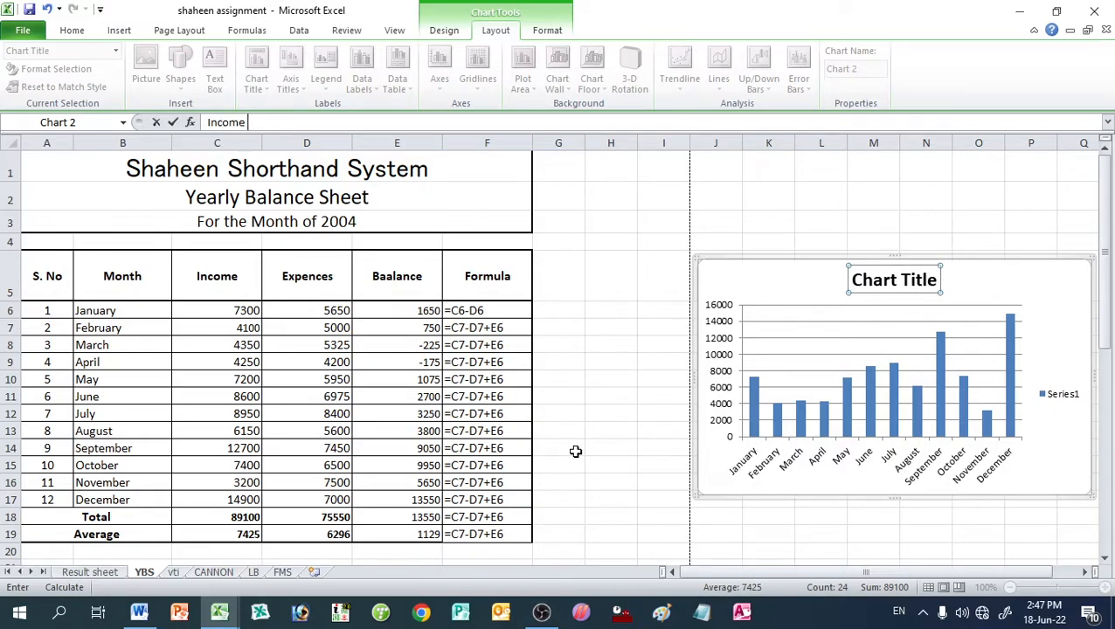
key(Return)
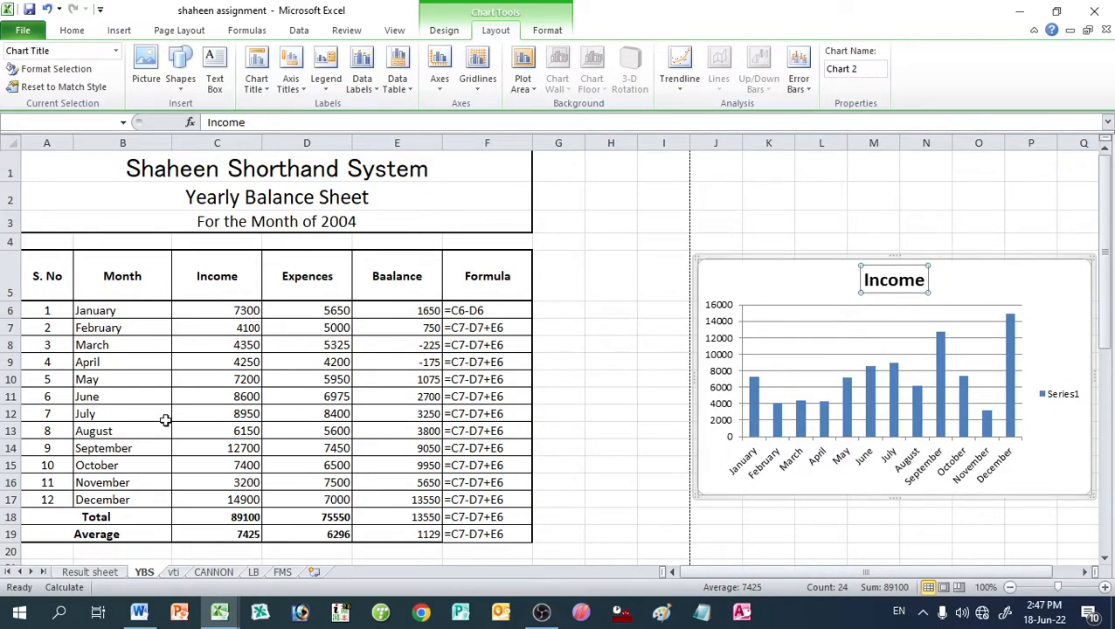
Step: Insert a 2-D line chart of the months B6:B17 and expenses D6:D17 and place it below the Income chart
drag(114, 312, 115, 495)
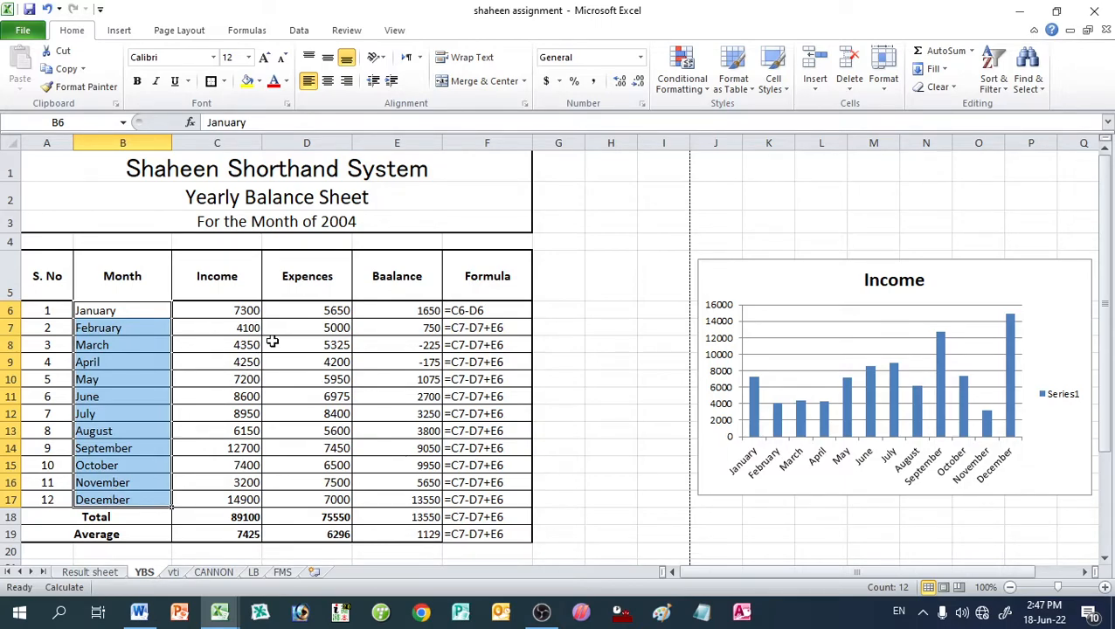
drag(304, 310, 303, 500)
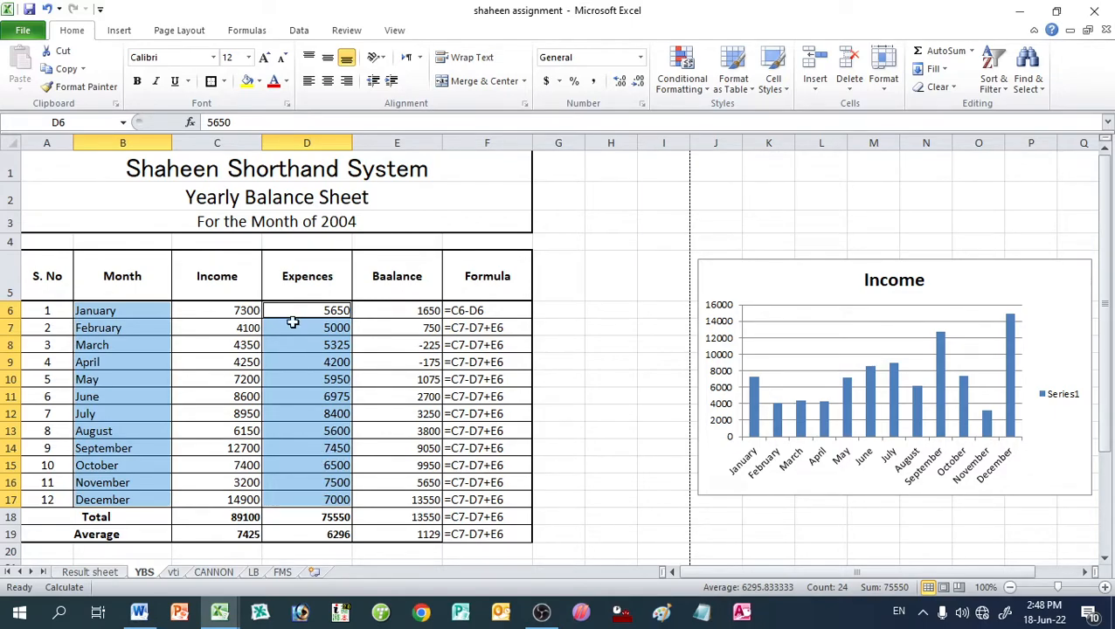
click(119, 30)
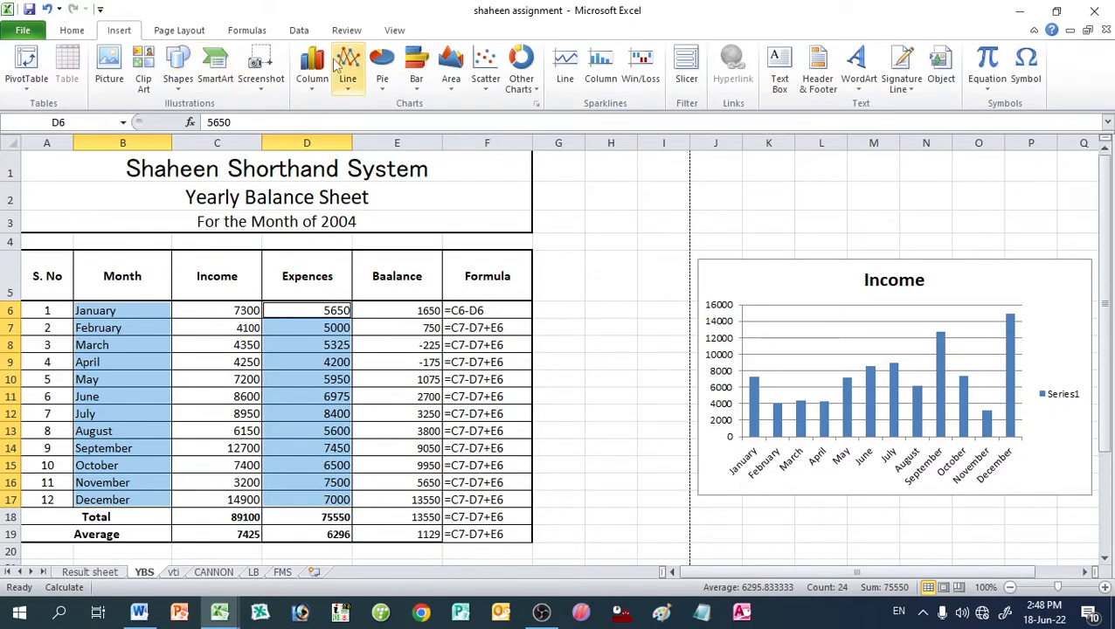
click(348, 63)
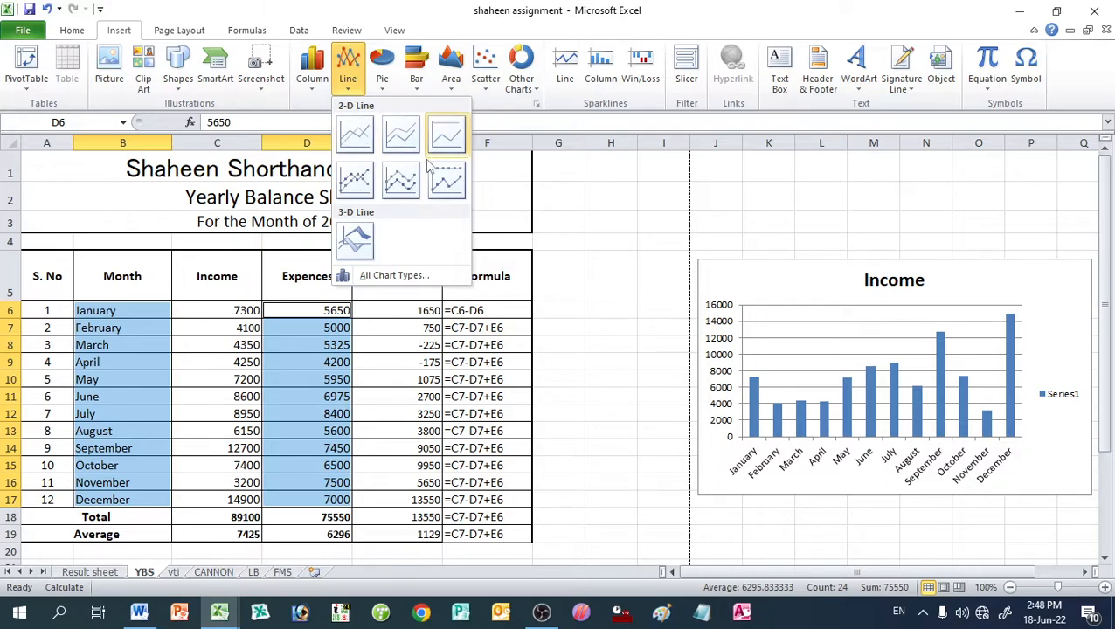
click(354, 138)
drag(440, 248, 769, 516)
Step: Move the Income column chart and the expenses line chart further up the sheet, one closely above the other
scroll(796, 547, down, 2)
scroll(796, 552, up, 1)
scroll(796, 552, up, 1)
scroll(795, 548, down, 1)
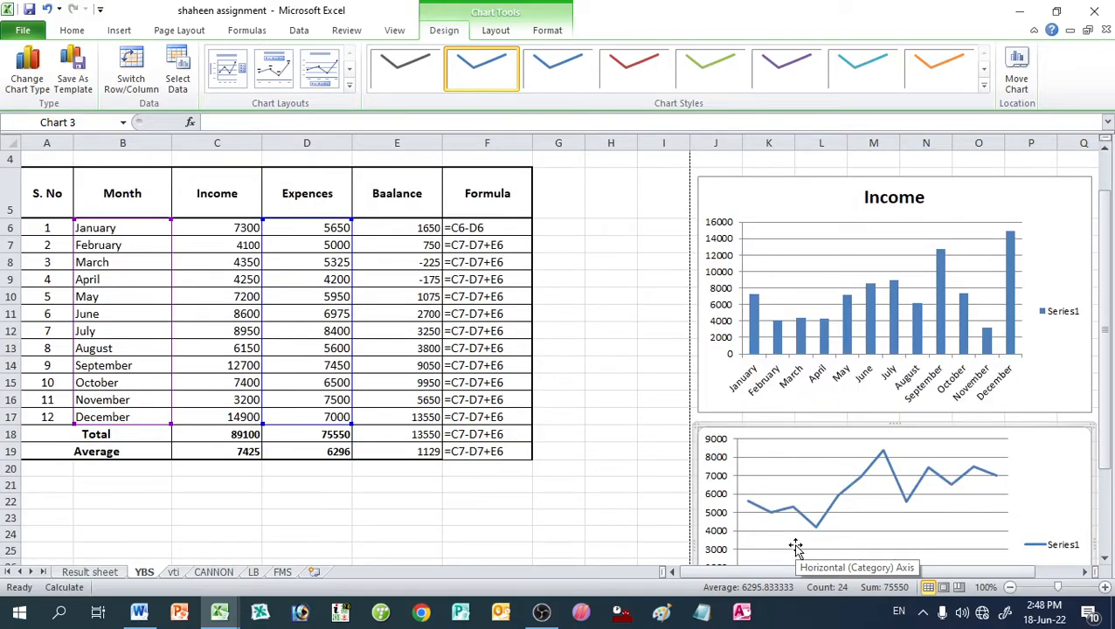
scroll(795, 548, down, 2)
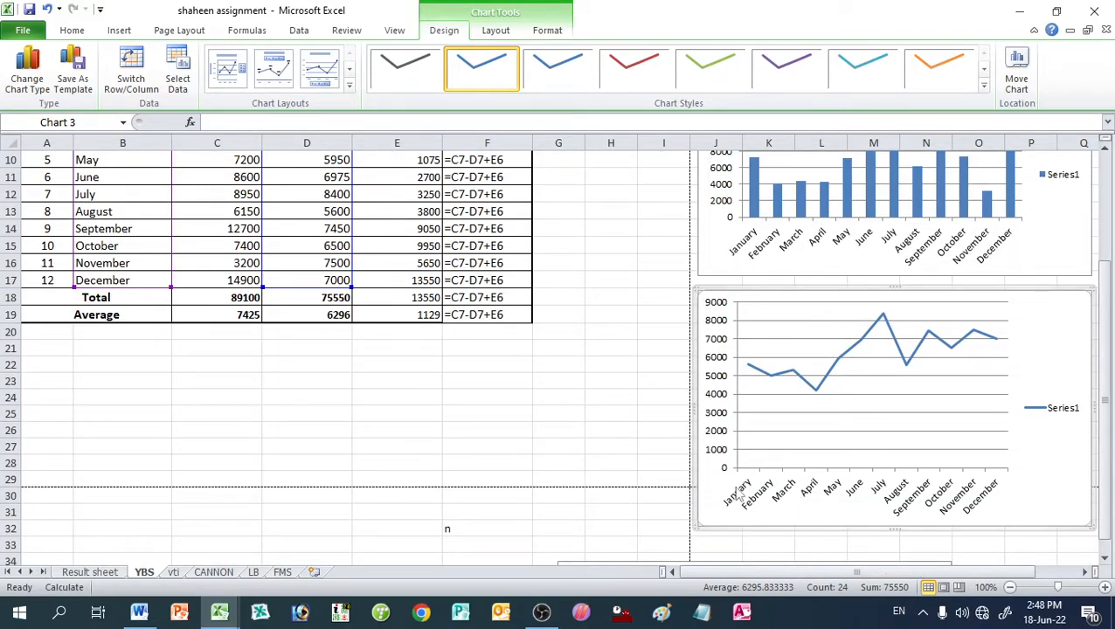
scroll(690, 472, up, 3)
drag(741, 261, 744, 175)
scroll(759, 395, down, 3)
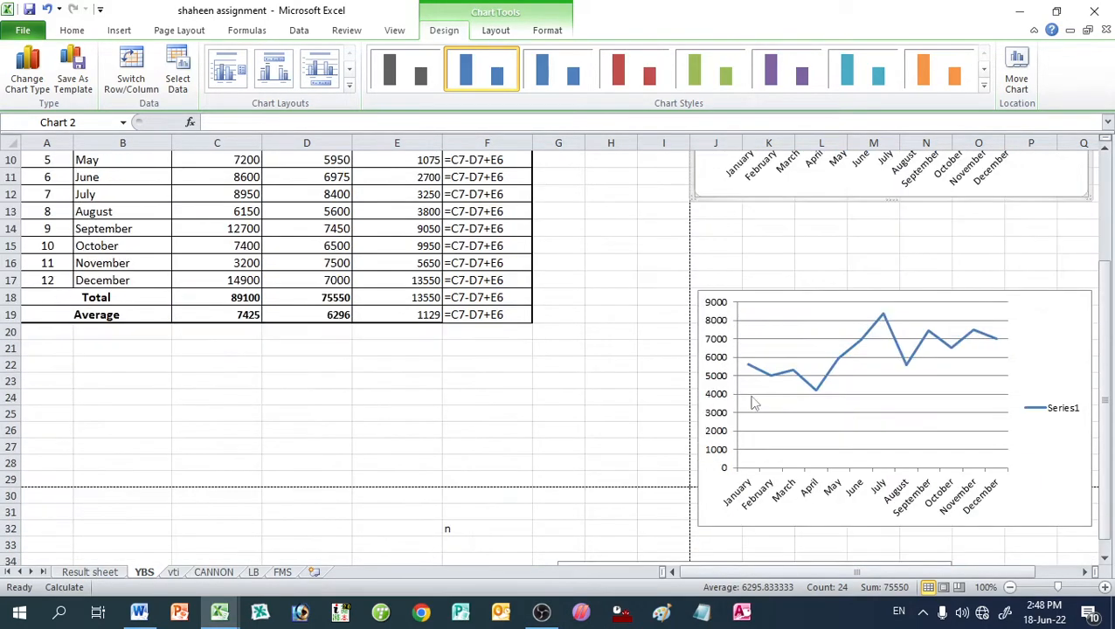
drag(746, 298, 741, 209)
click(419, 397)
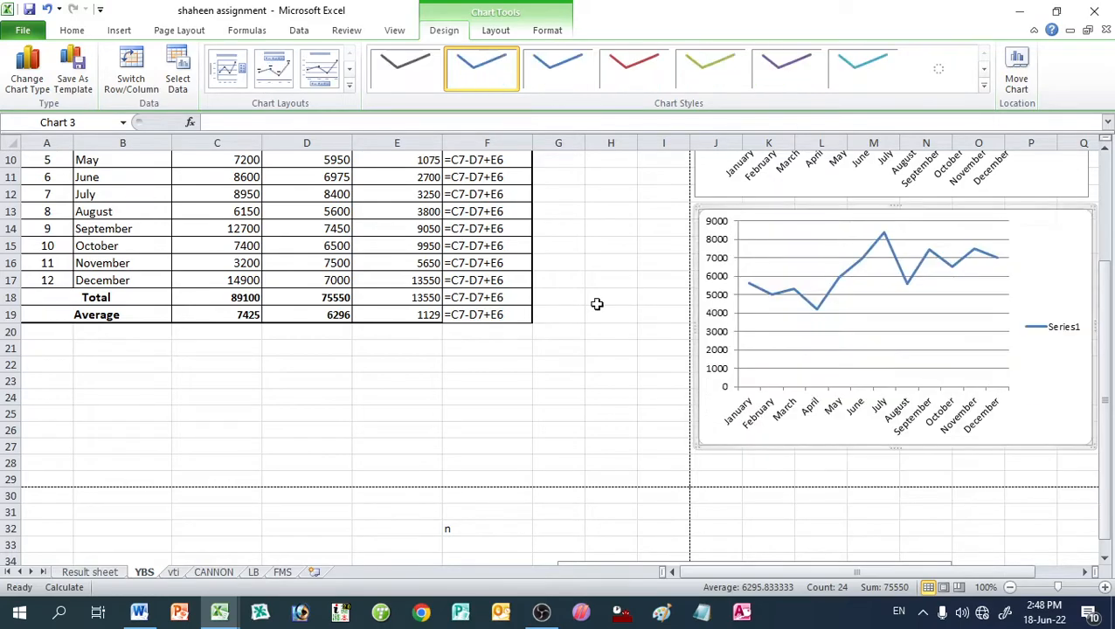
Step: Insert a 2-D pie chart of the months B6:B17 and balances E6:E17 and place it below the table from row 30
scroll(356, 410, up, 3)
drag(144, 316, 136, 499)
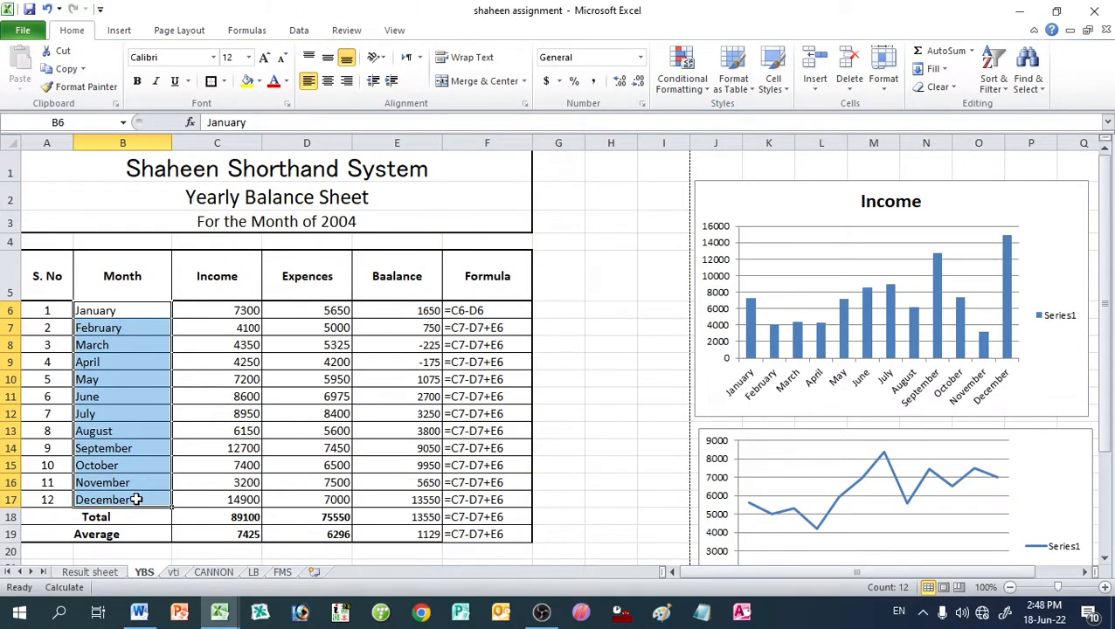
drag(405, 307, 416, 498)
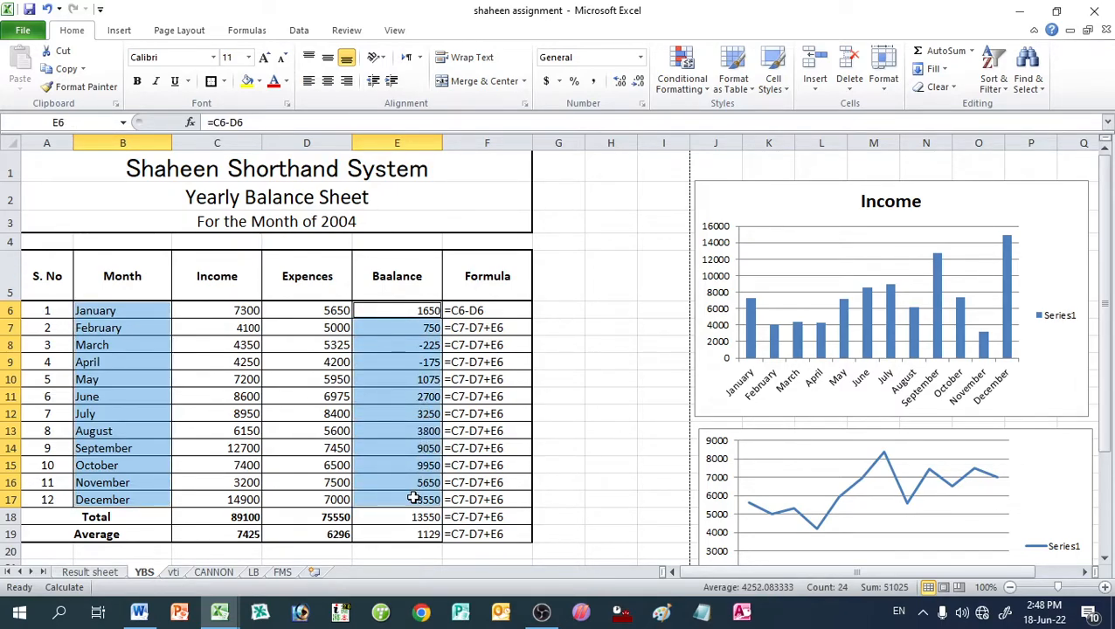
click(116, 31)
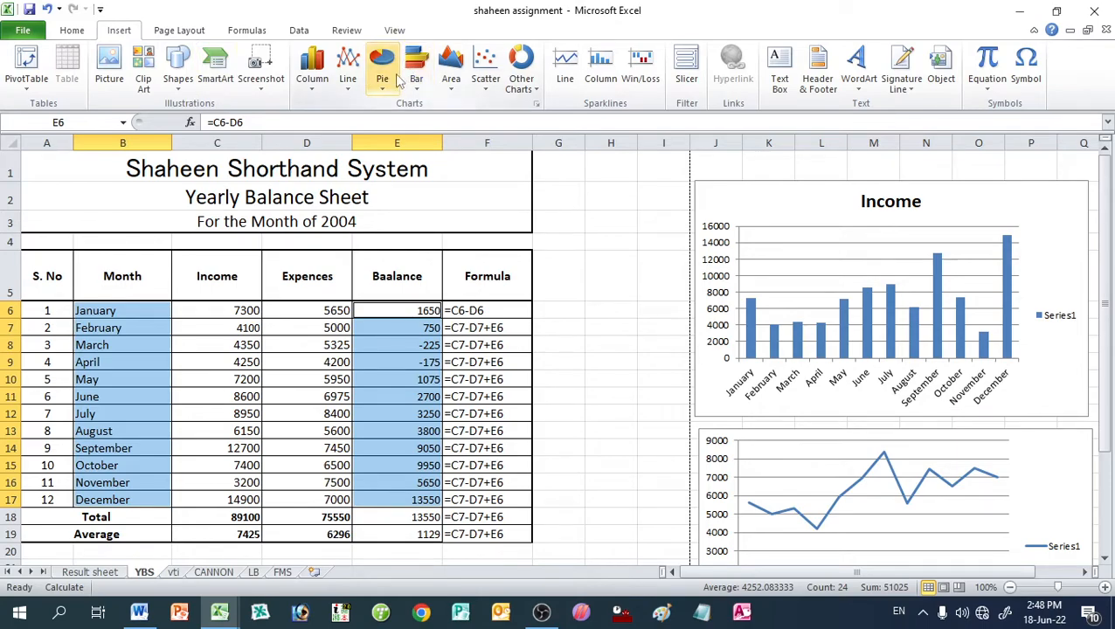
click(388, 80)
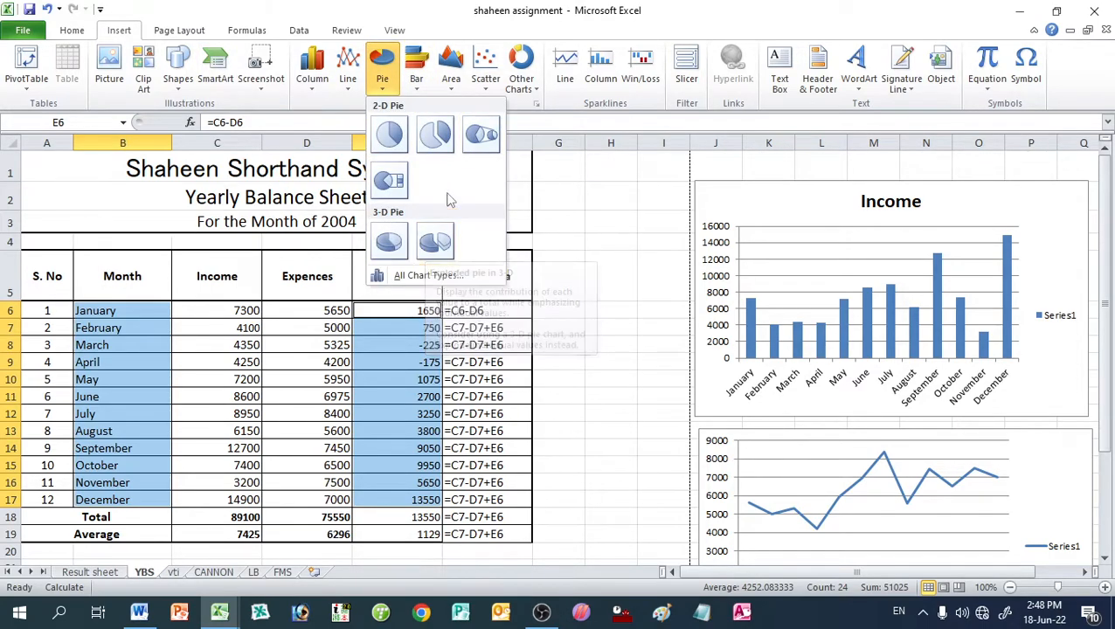
click(389, 136)
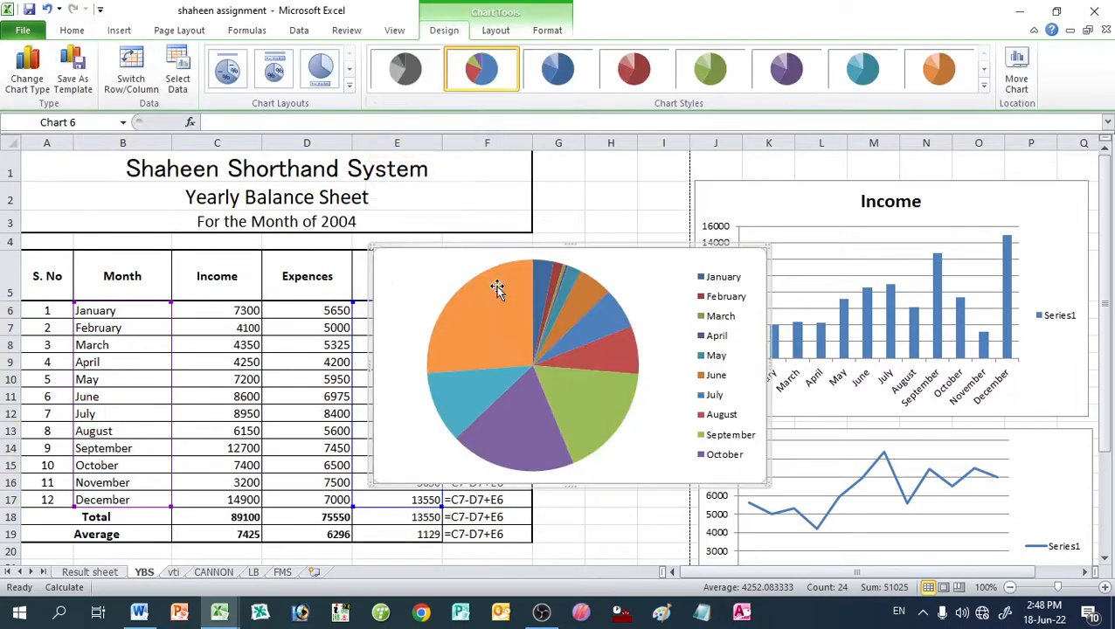
drag(494, 262, 148, 431)
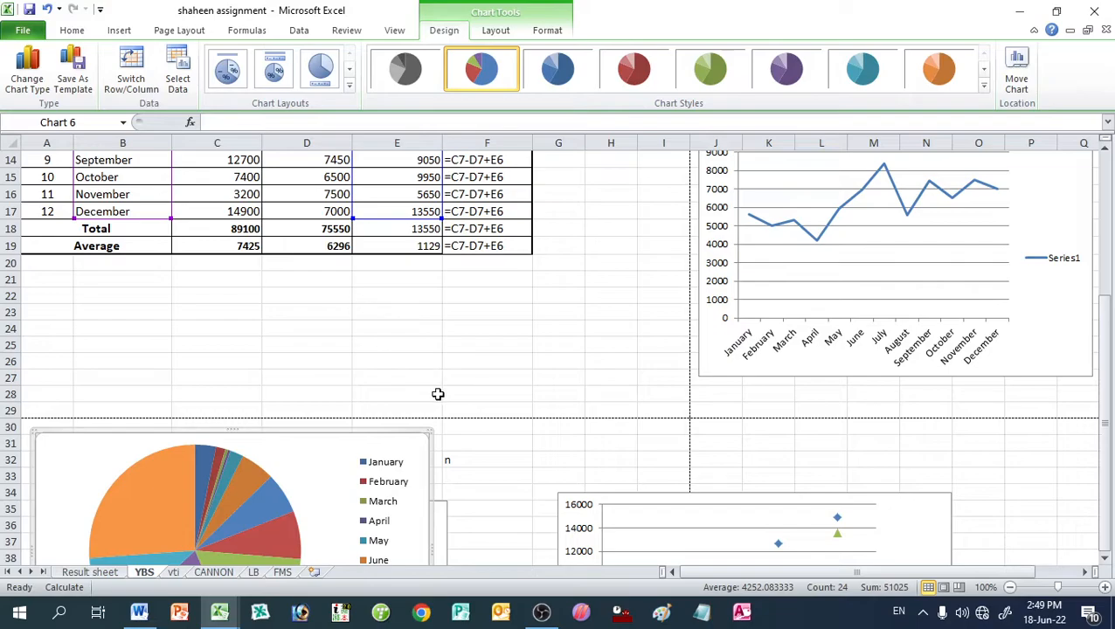
Step: Delete the leftover chart behind the pie chart and the scatter chart beside it
scroll(511, 470, down, 4)
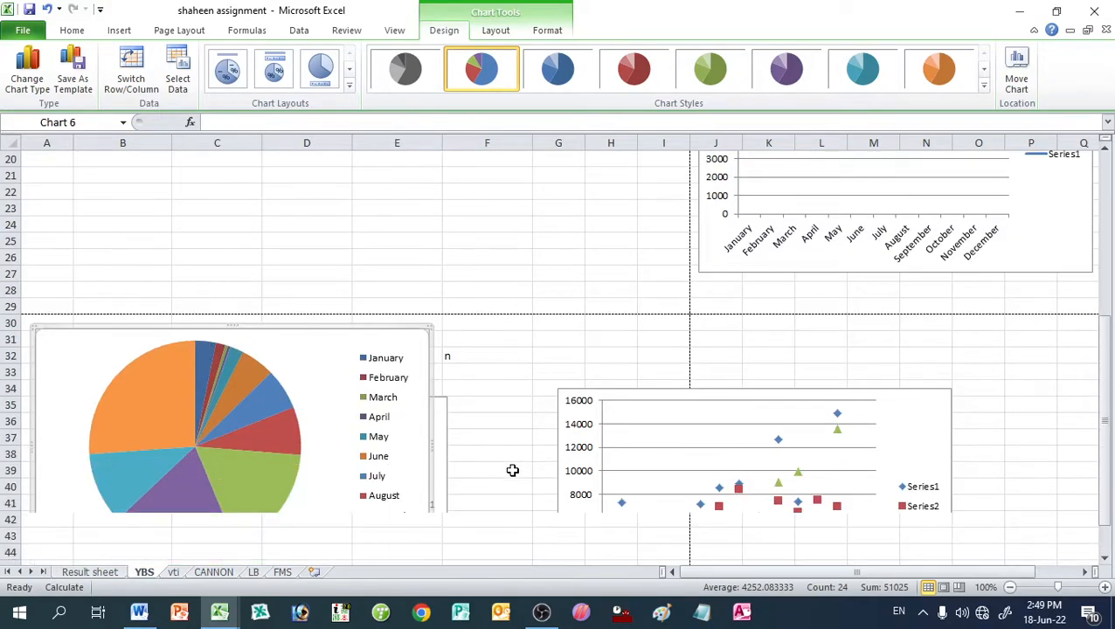
click(426, 511)
key(Delete)
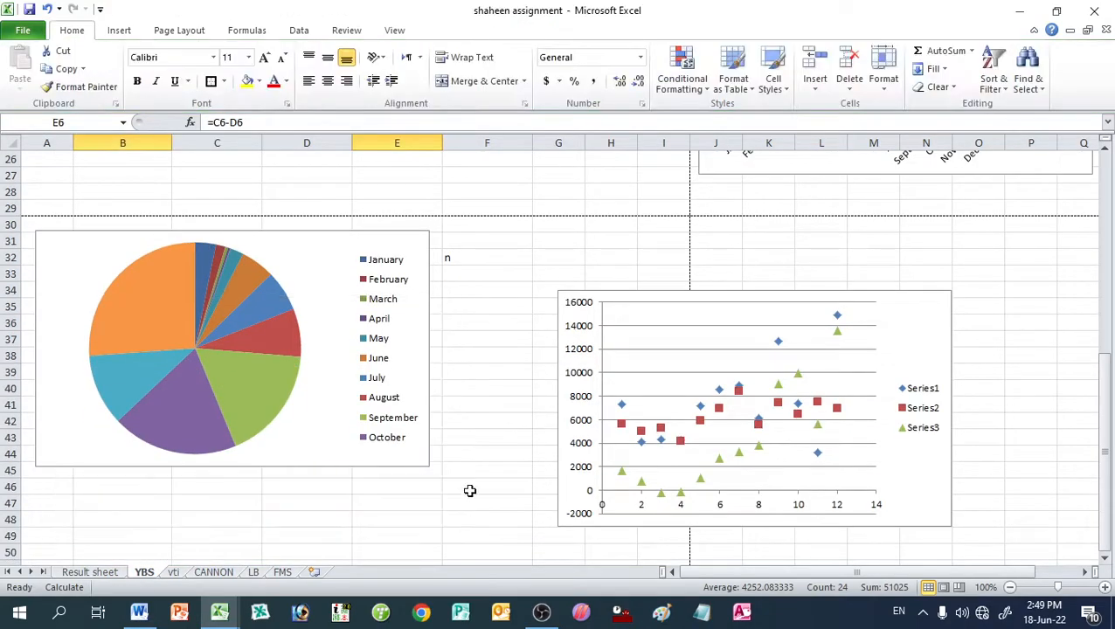
click(722, 303)
key(Delete)
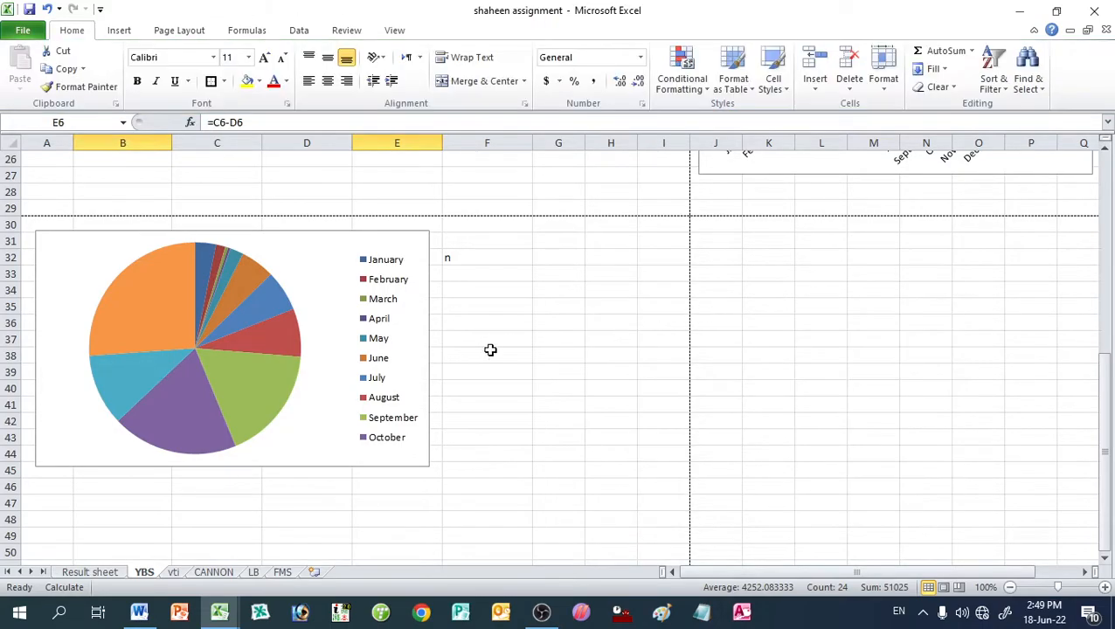
Step: Clear the stray letter n from cell F32 and select the balance pie chart
scroll(350, 345, up, 3)
scroll(350, 345, down, 2)
click(450, 305)
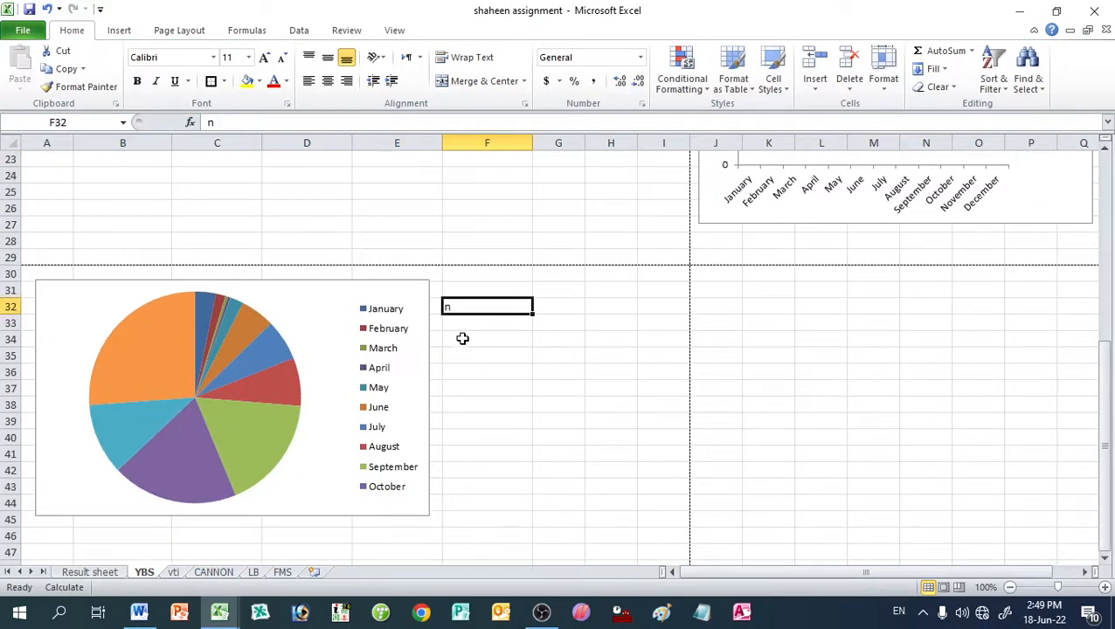
key(Delete)
scroll(264, 368, up, 2)
scroll(279, 314, down, 3)
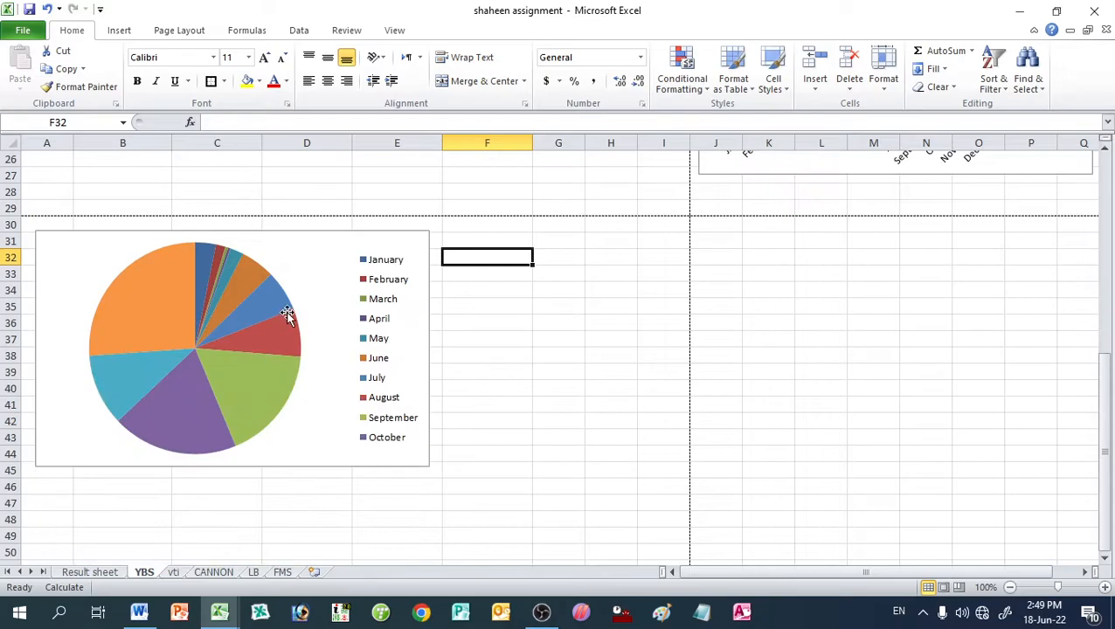
click(291, 241)
scroll(289, 235, up, 4)
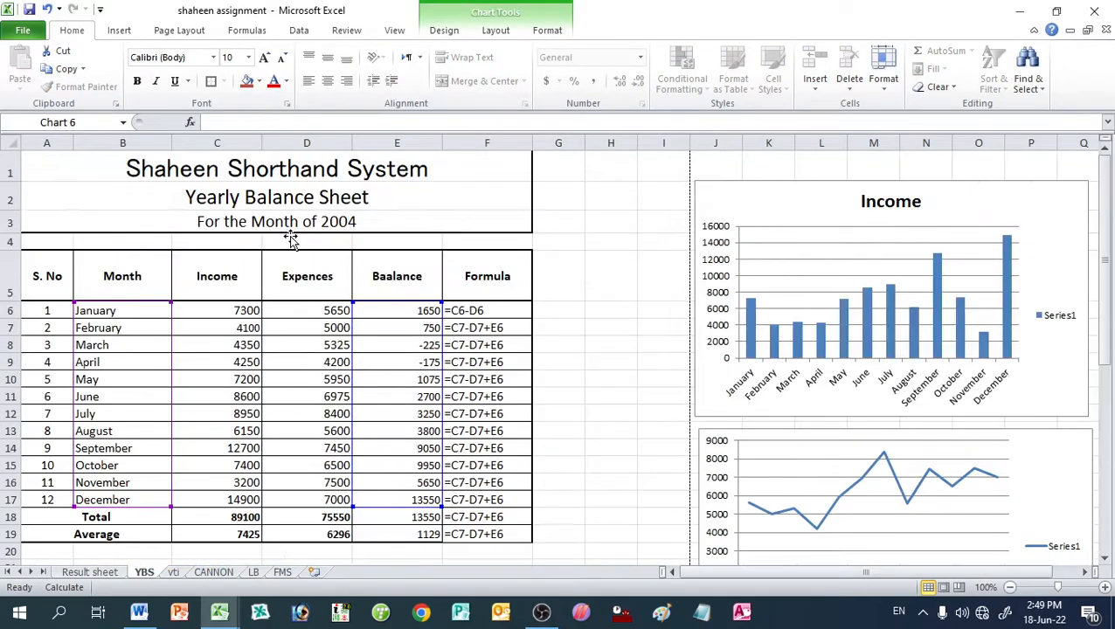
Step: Insert a 2-D clustered bar chart of the months, income and expenses in B6:D17
scroll(291, 240, down, 4)
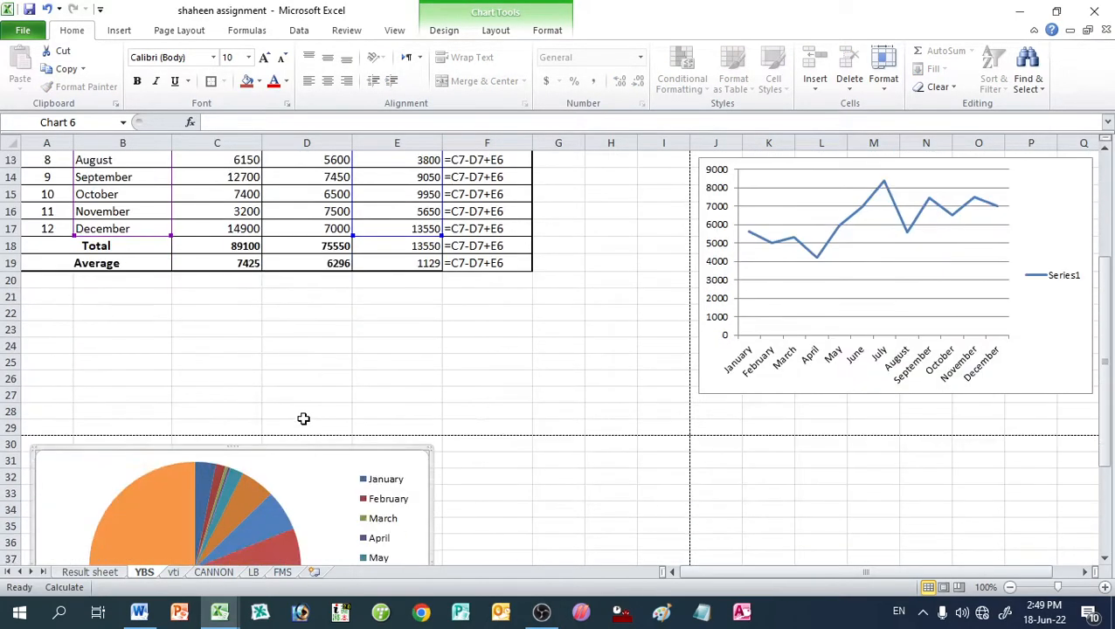
scroll(303, 423, up, 4)
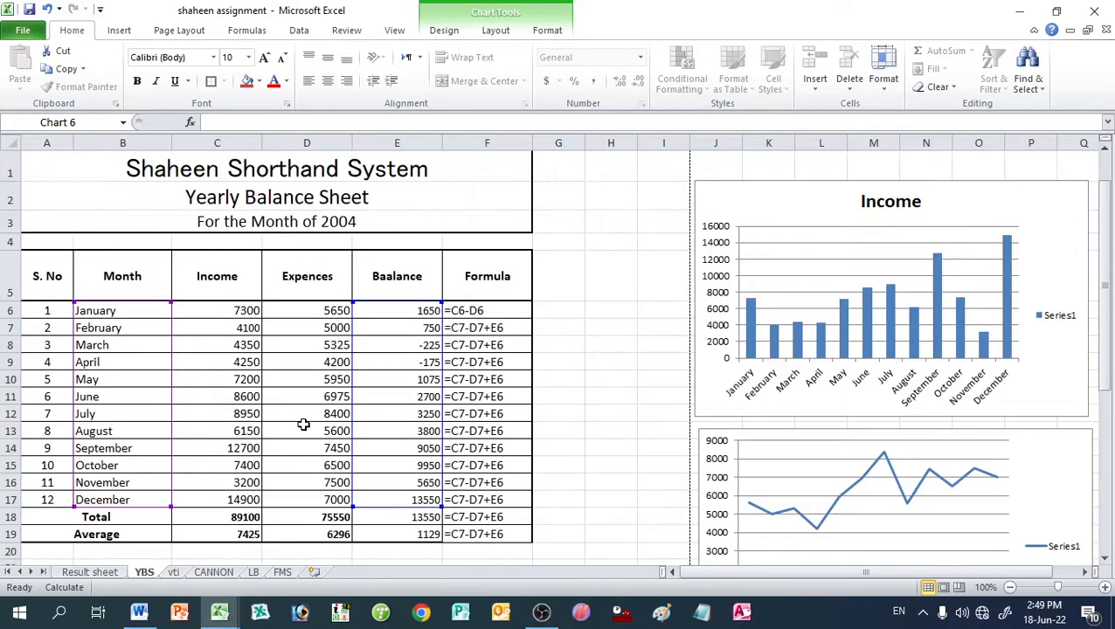
click(584, 345)
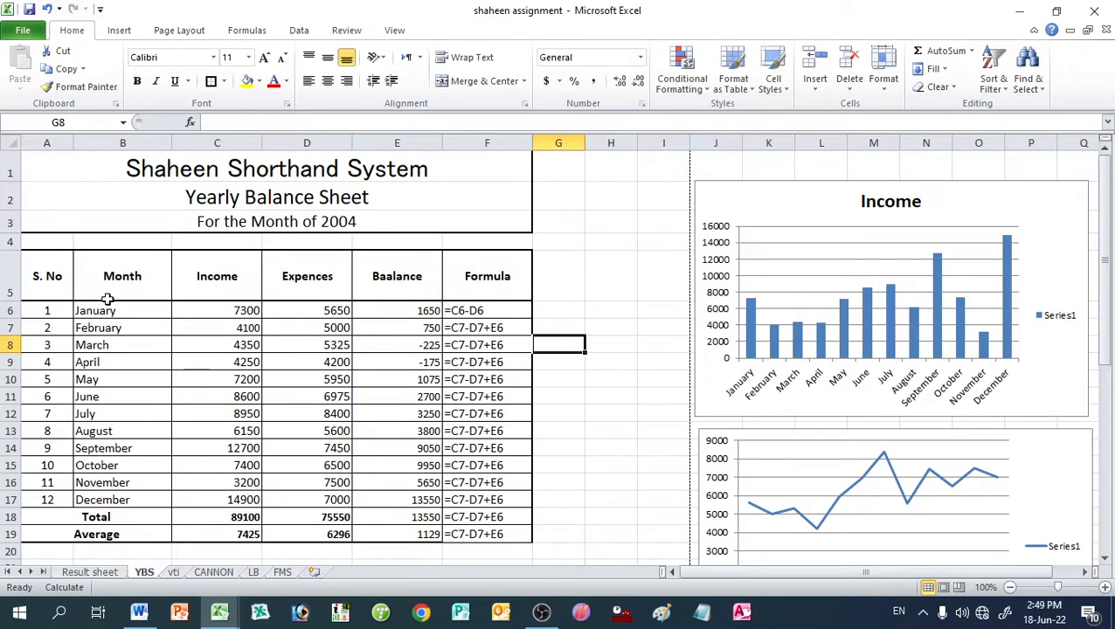
drag(106, 310, 296, 494)
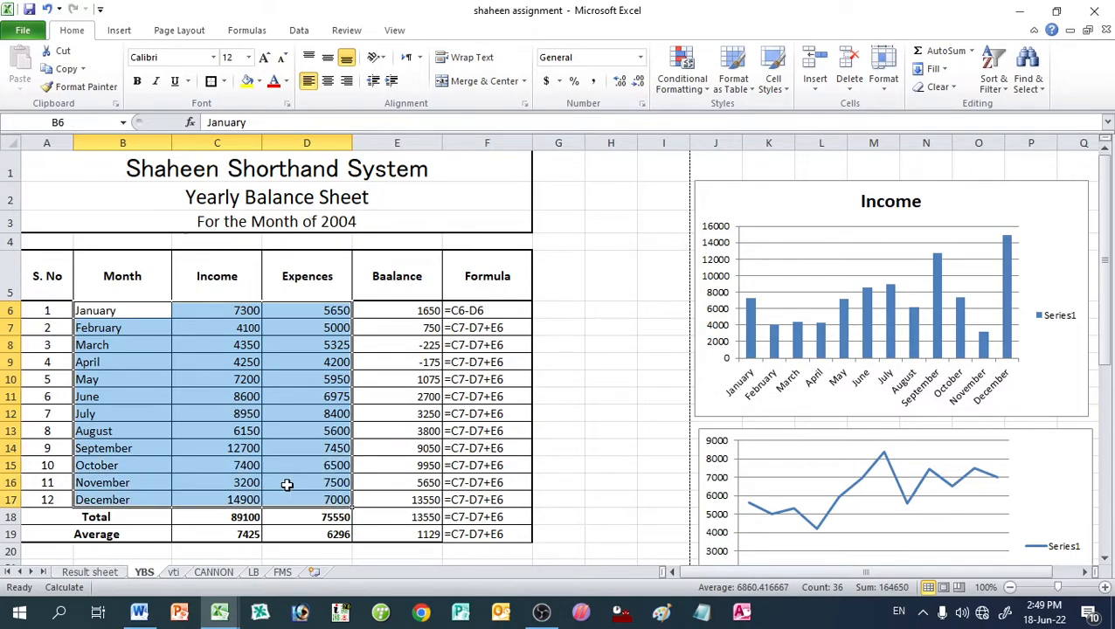
click(105, 310)
drag(96, 315, 278, 500)
click(105, 33)
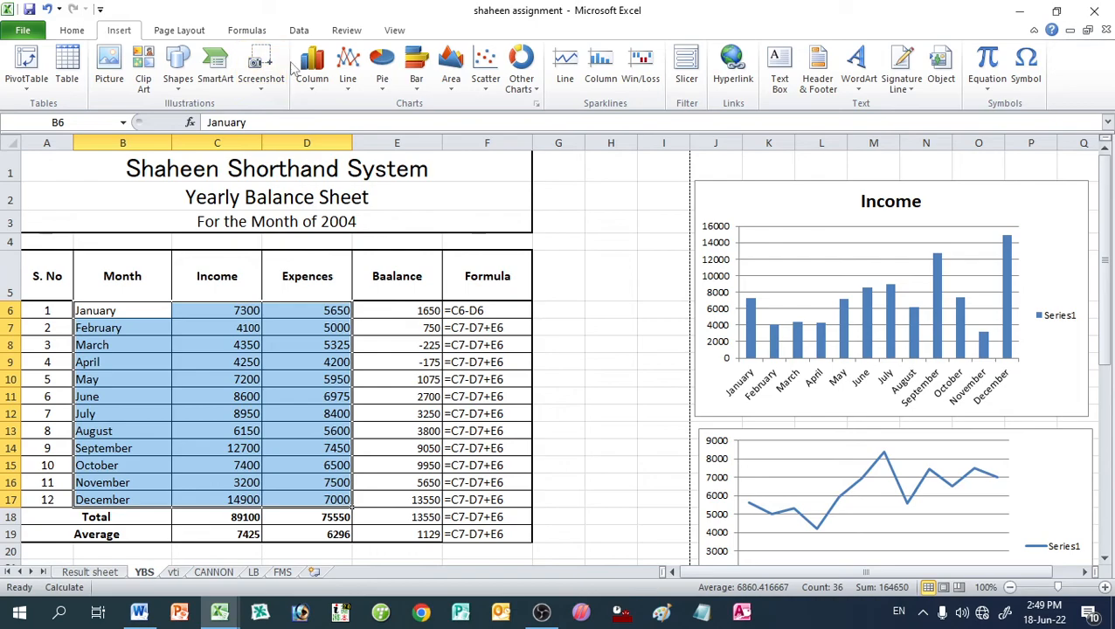
click(415, 68)
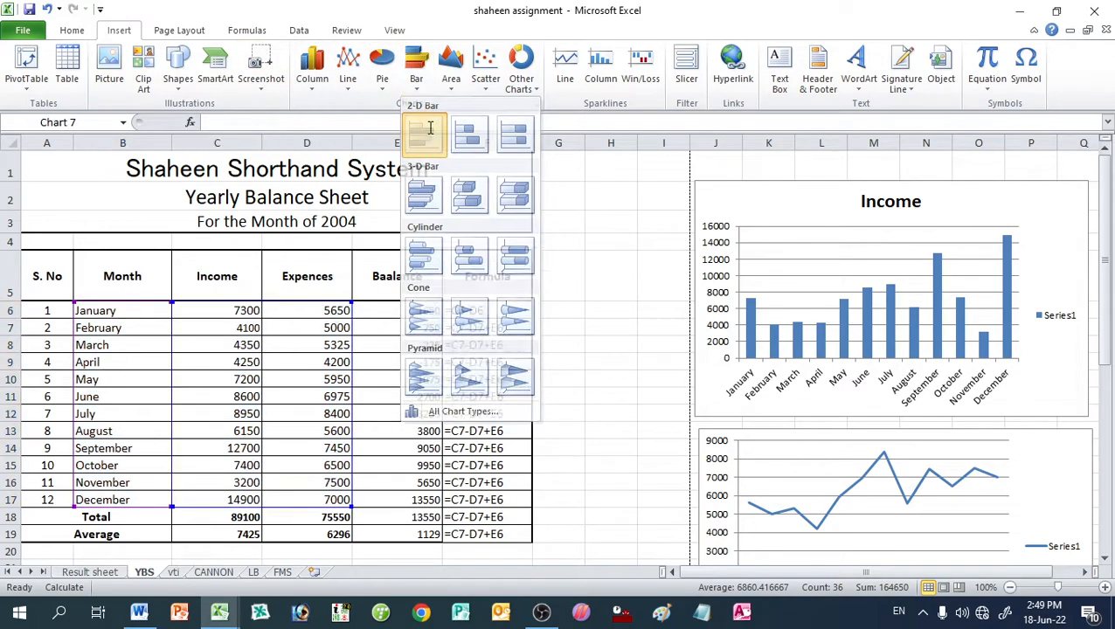
click(430, 129)
Step: Move the income and expenses bar chart to column J from row 30, directly below the expenses line chart, and deselect it
scroll(288, 507, down, 1)
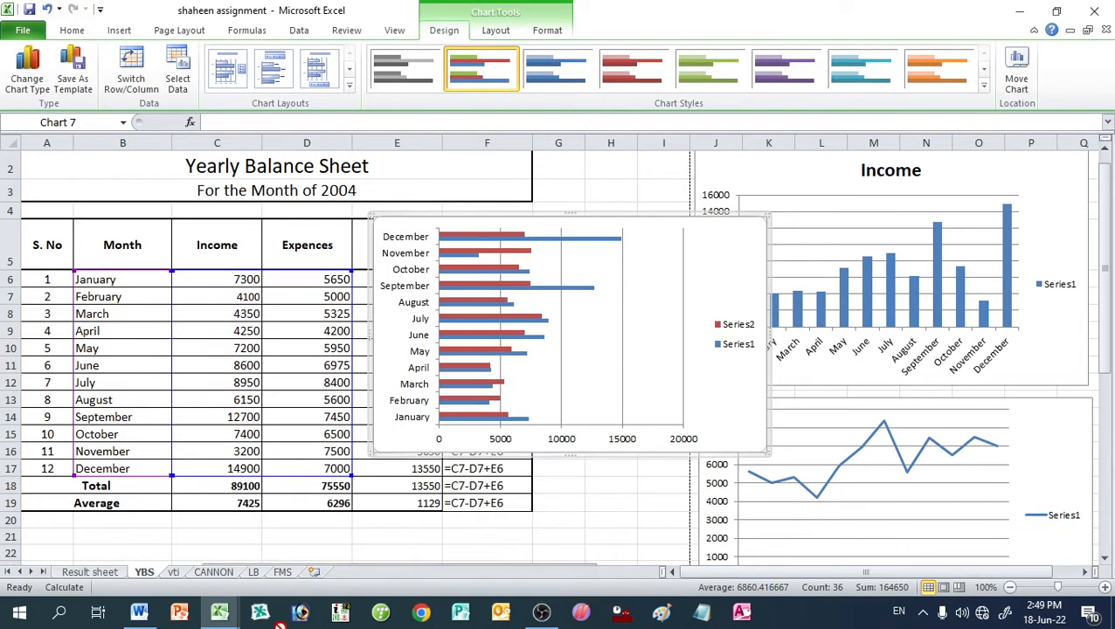
scroll(381, 577, down, 3)
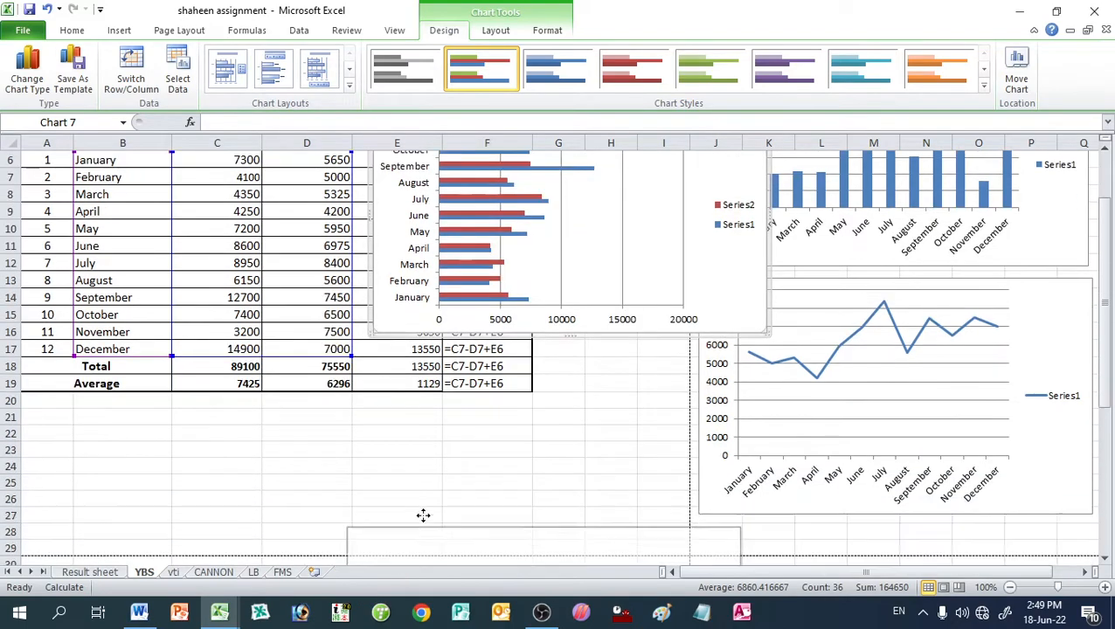
scroll(450, 489, down, 1)
scroll(535, 522, down, 1)
drag(585, 500, 773, 444)
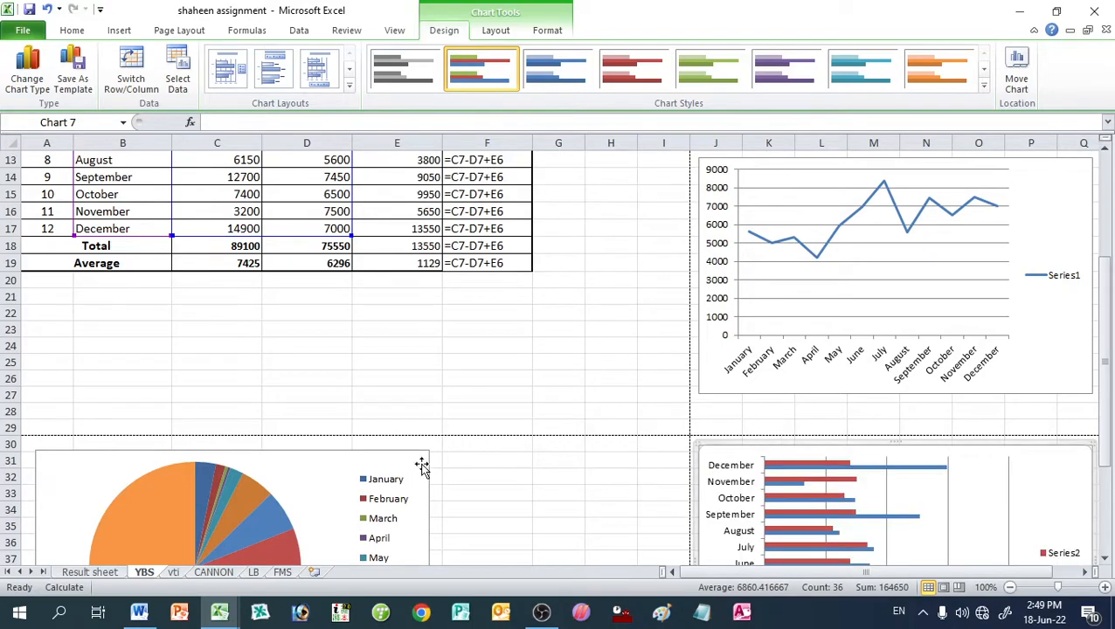
scroll(513, 400, up, 4)
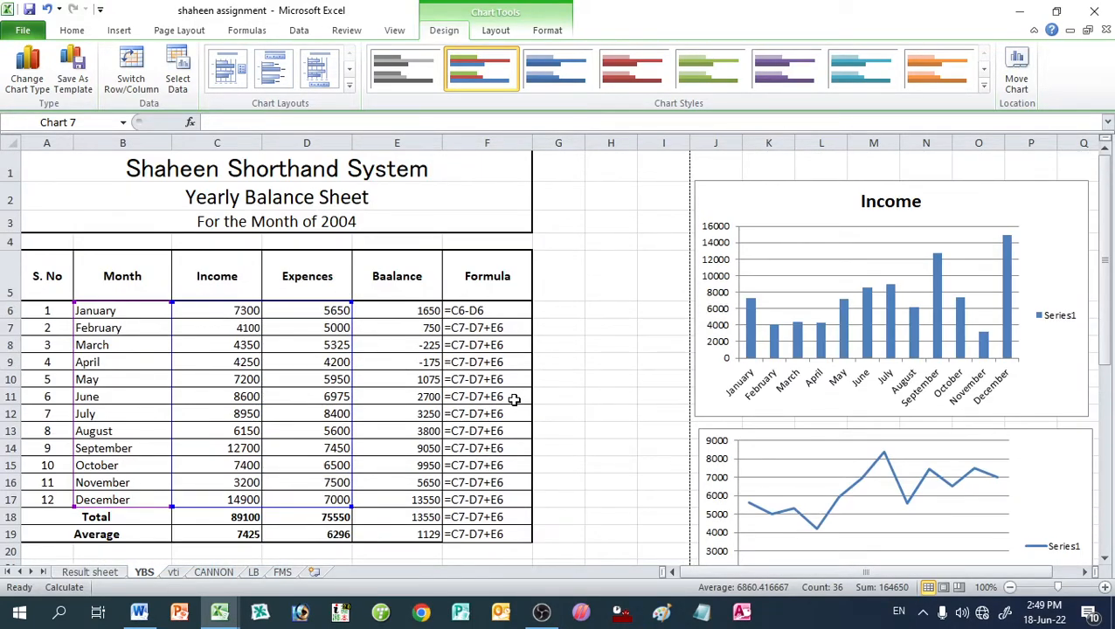
scroll(513, 399, down, 6)
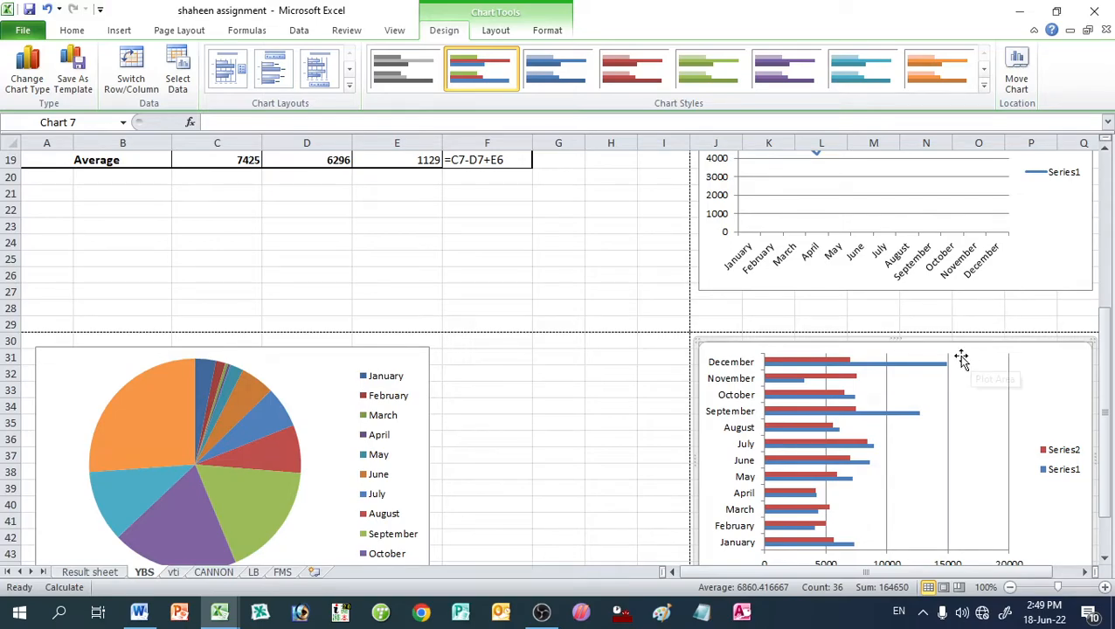
scroll(547, 318, up, 4)
click(342, 447)
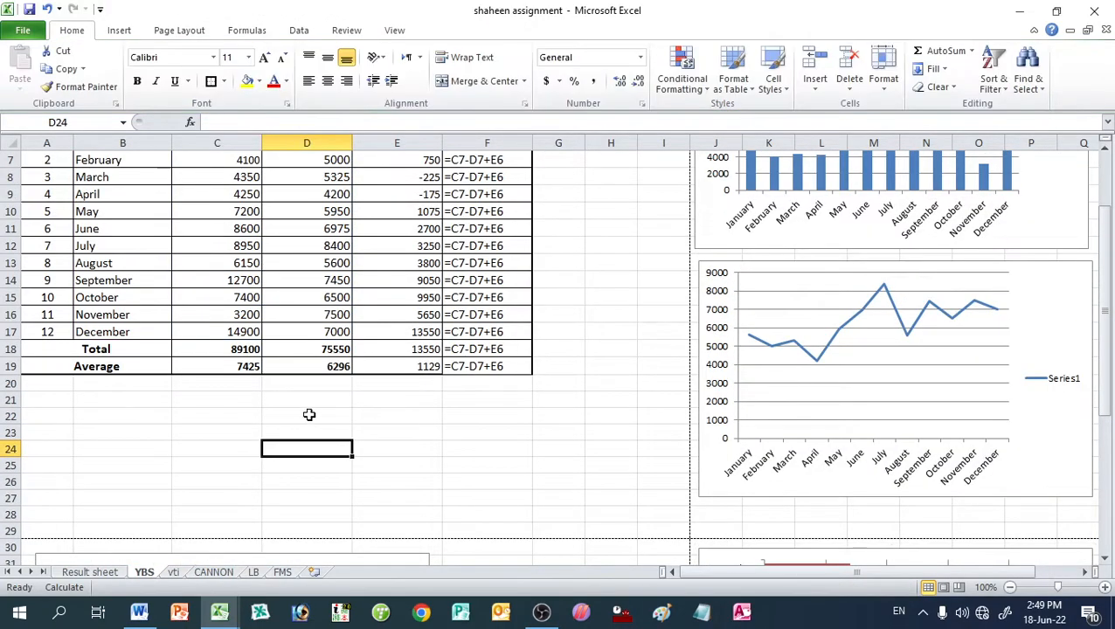
Step: Insert a 2-D area chart of the months, income, expenses and balances in B6:E17
scroll(311, 415, up, 2)
drag(125, 311, 373, 499)
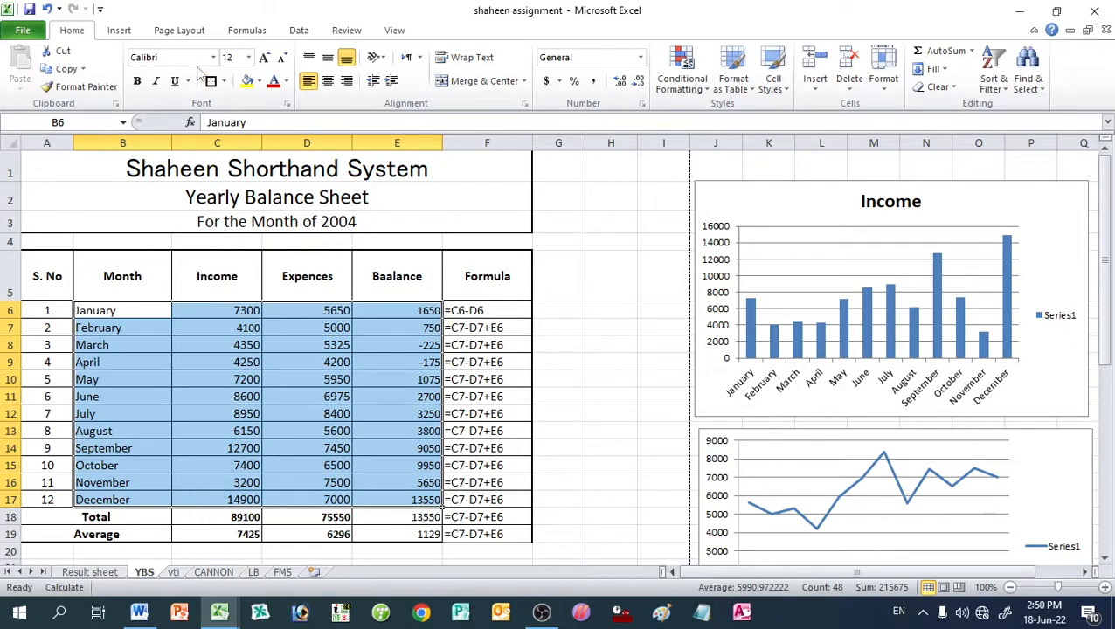
click(119, 31)
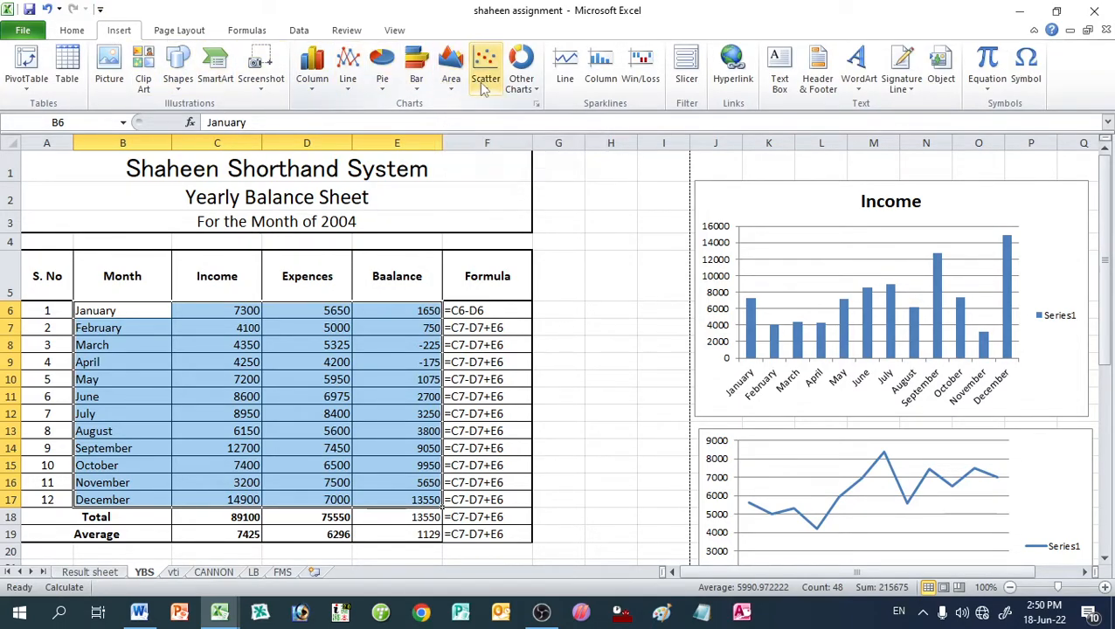
click(451, 78)
click(456, 149)
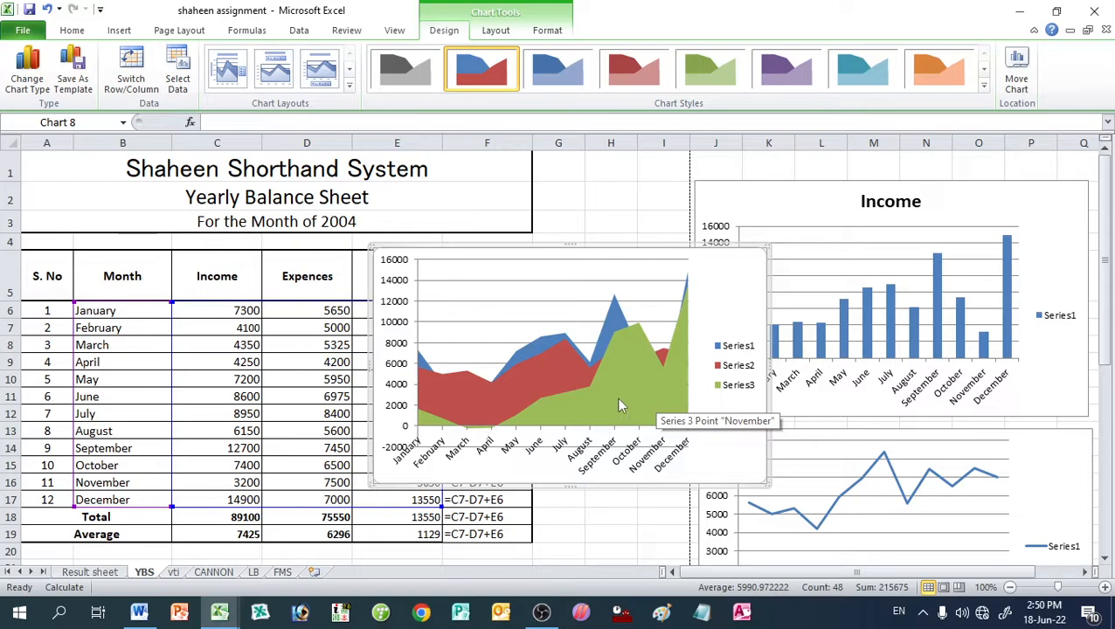
Step: Move the area chart off the table and place it further down the sheet, below the balance pie chart
click(410, 243)
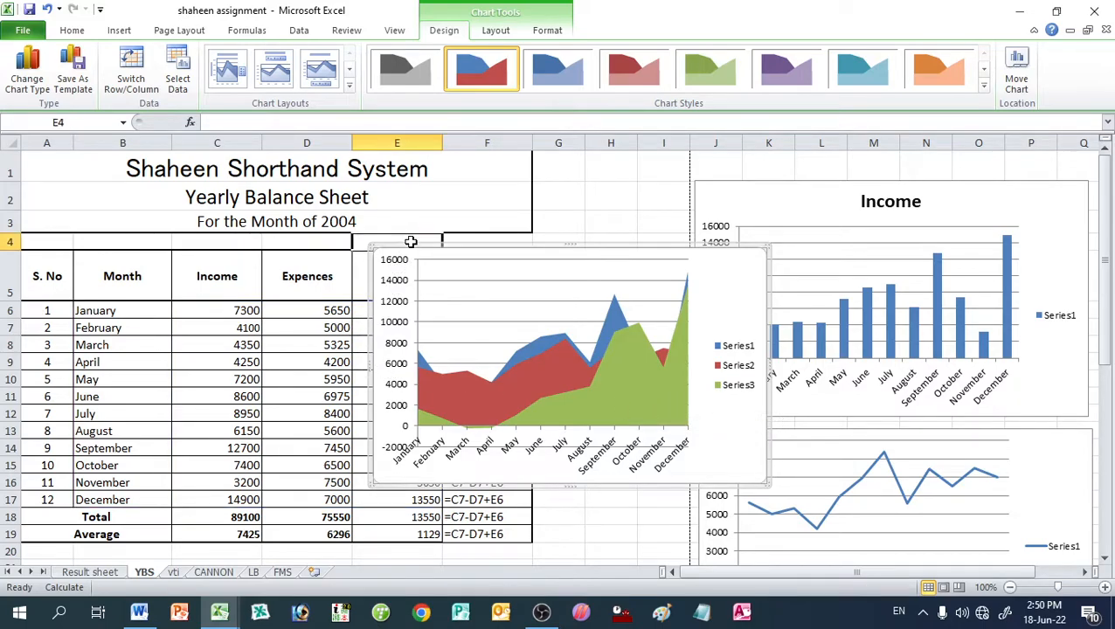
click(421, 251)
drag(418, 247, 79, 448)
click(490, 306)
scroll(493, 306, up, 1)
scroll(492, 305, up, 8)
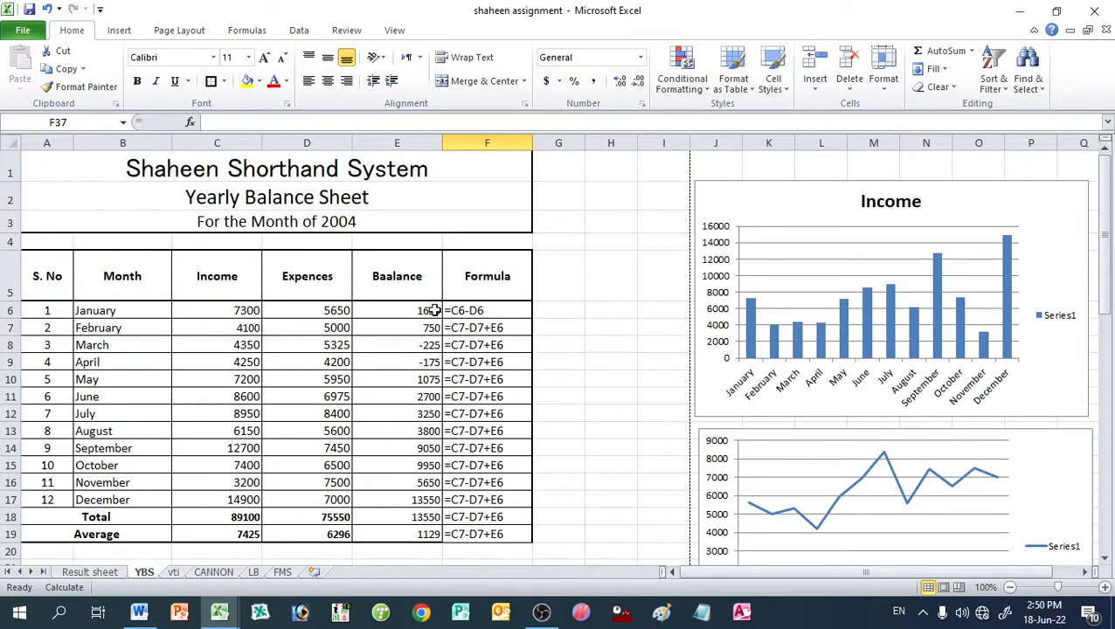
Step: Save the workbook as an Excel Workbook named shaheen assignment on the civic Imp (E:) drive
click(580, 326)
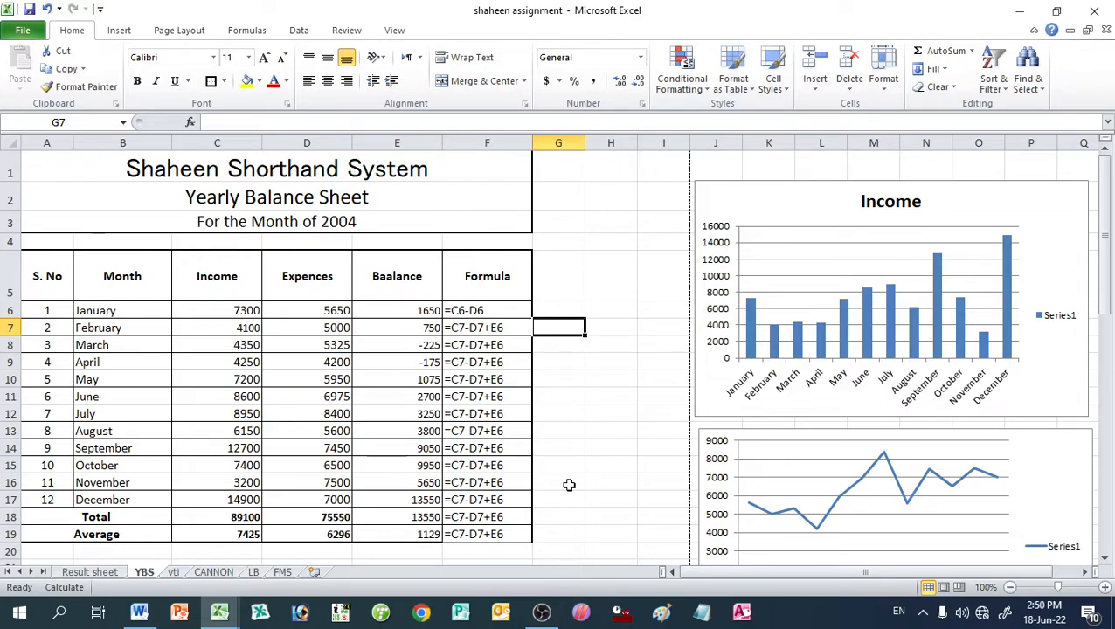
click(586, 429)
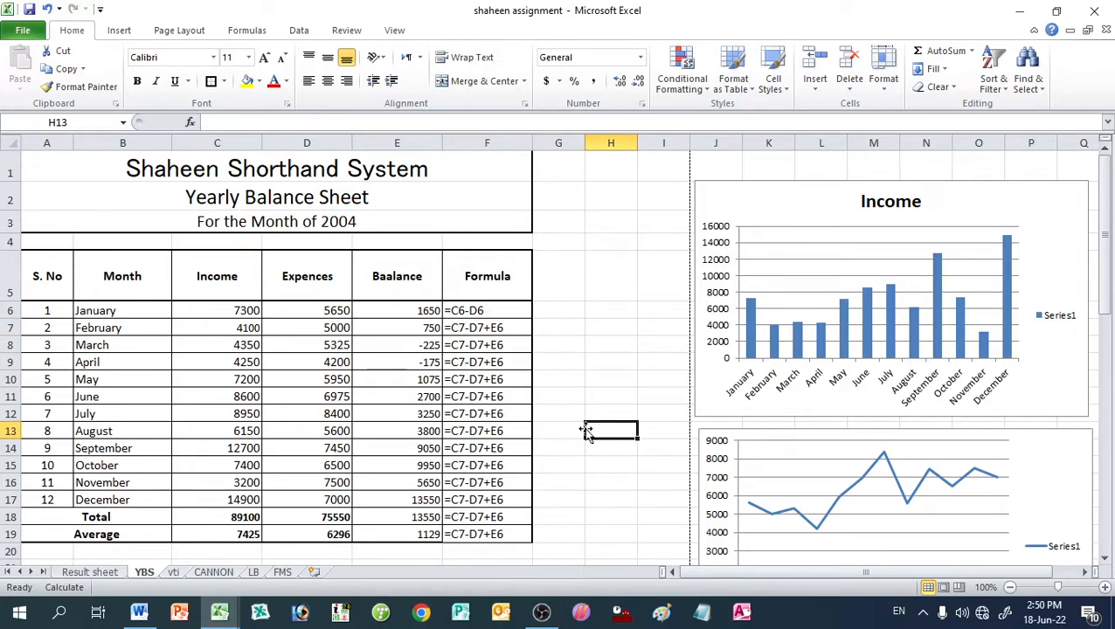
click(19, 32)
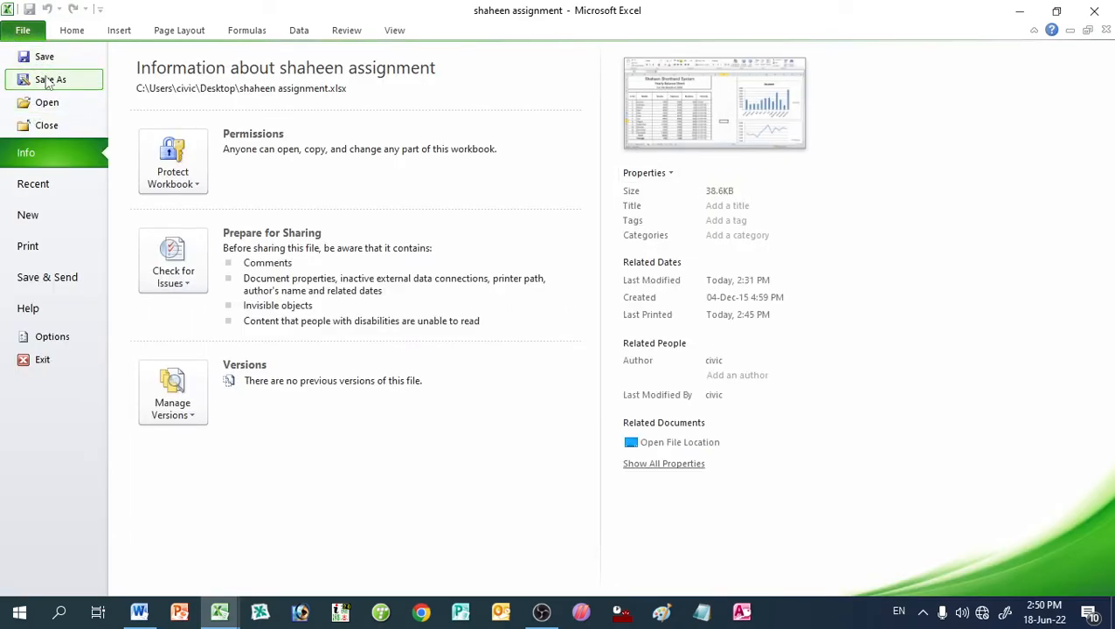
key(Escape)
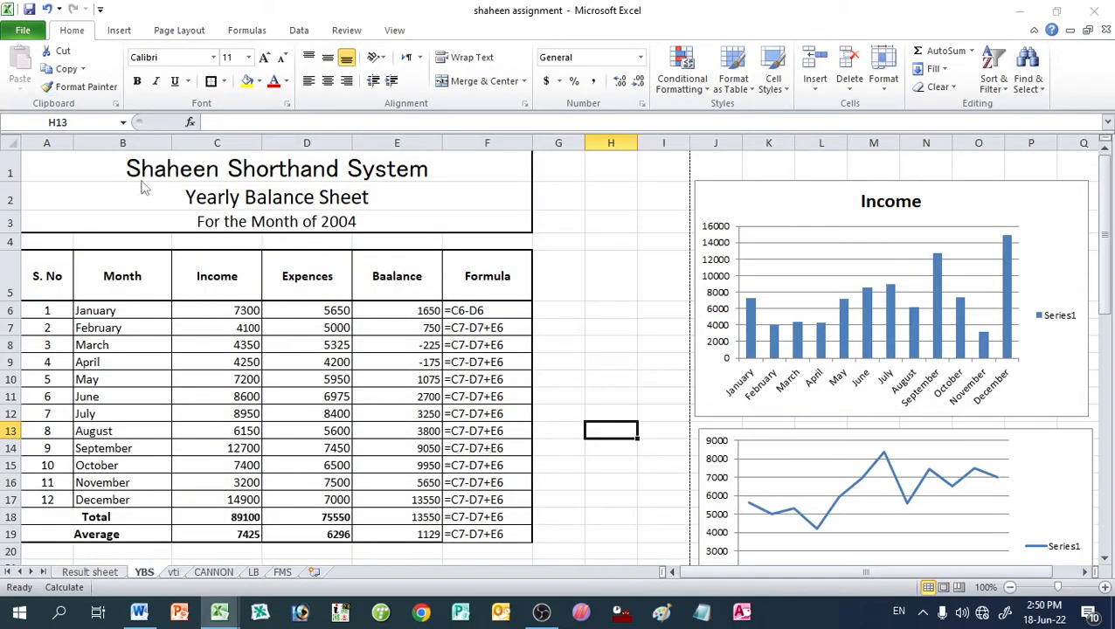
key(F12)
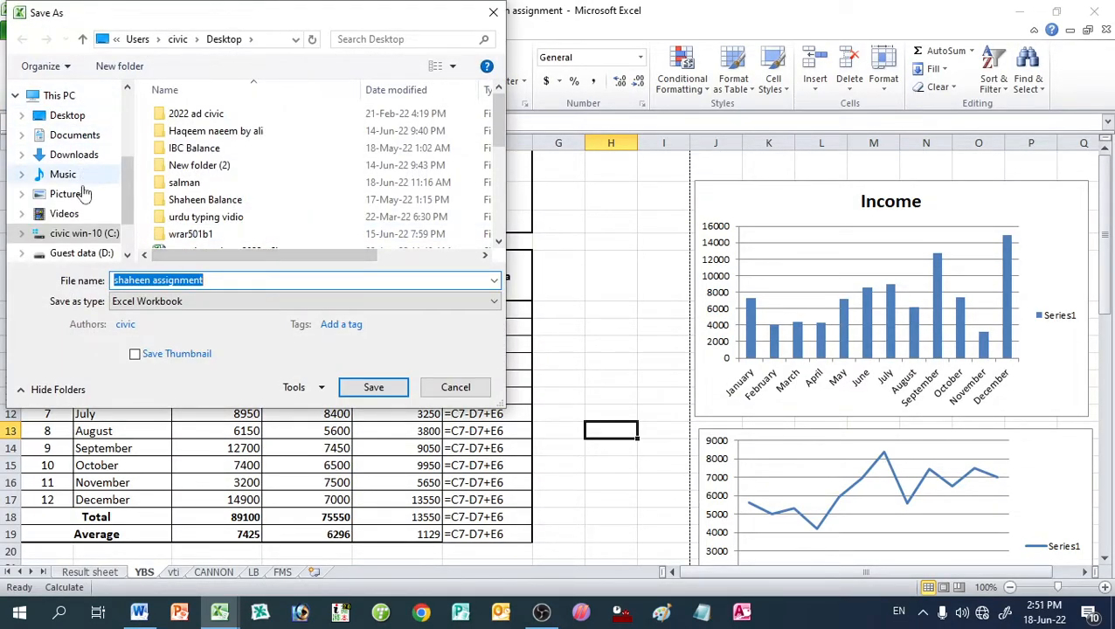
drag(123, 184, 125, 229)
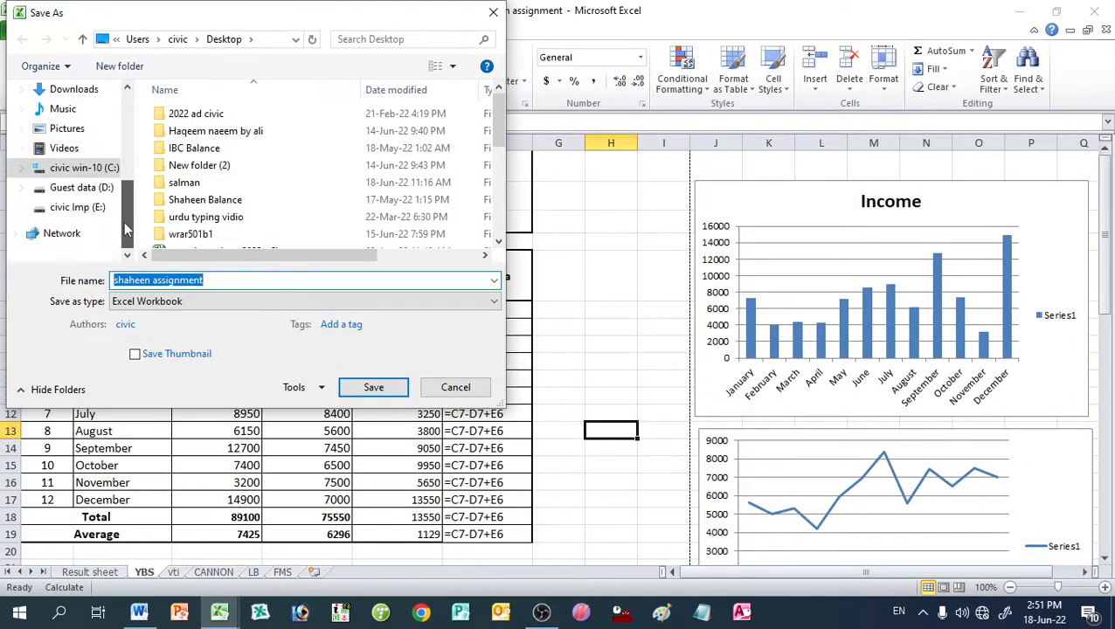
click(76, 207)
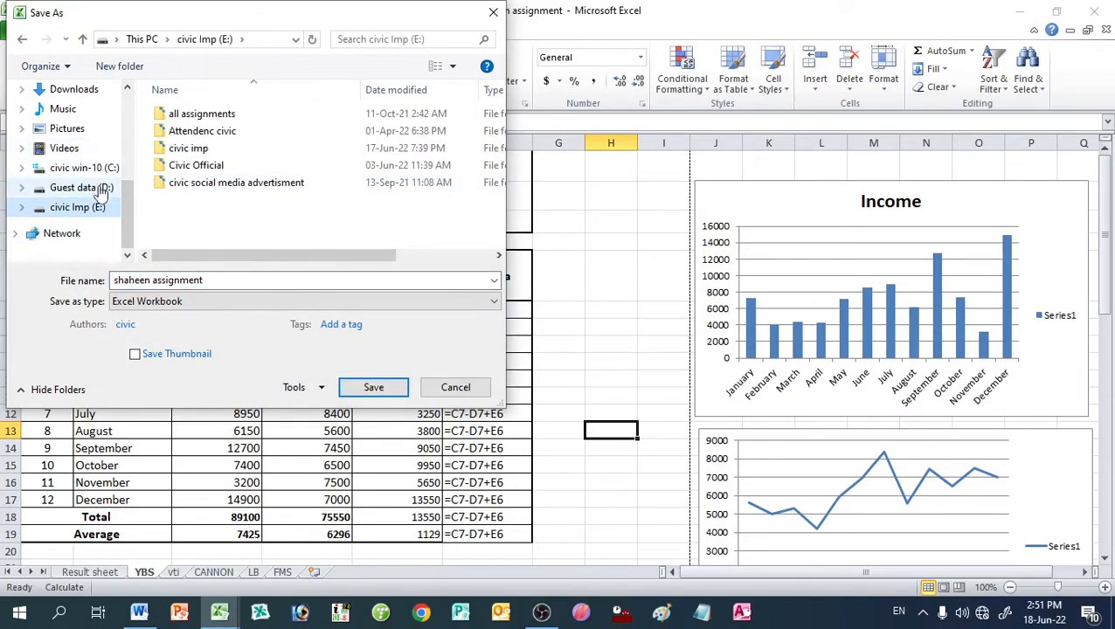
click(374, 389)
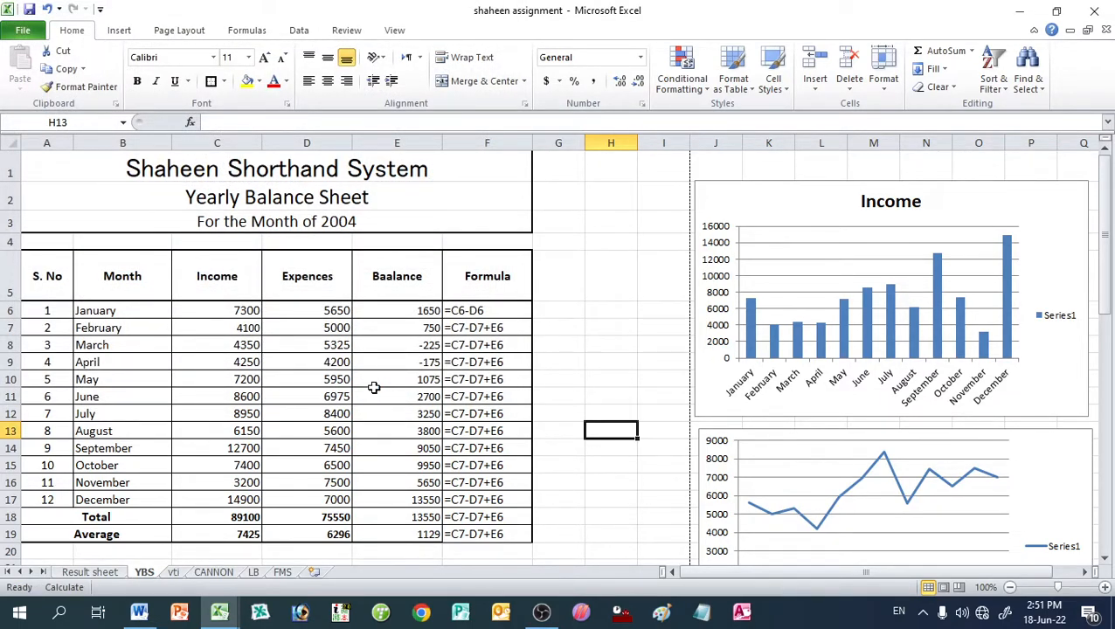